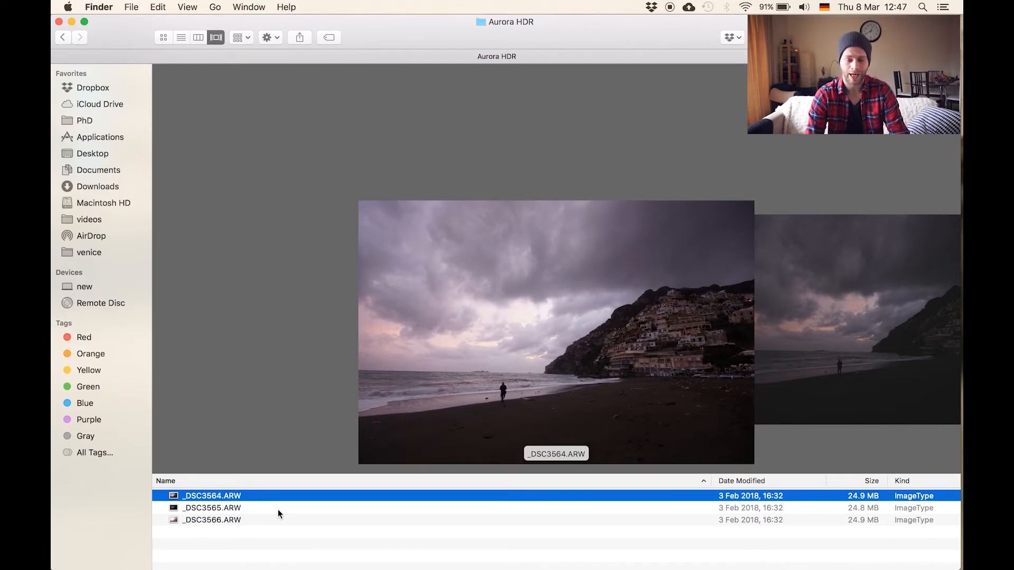
- Select the three bracketed exposures _DSC3564.ARW, _DSC3565.ARW and _DSC3566.ARW and load them into Aurora HDR 2018
click(278, 508)
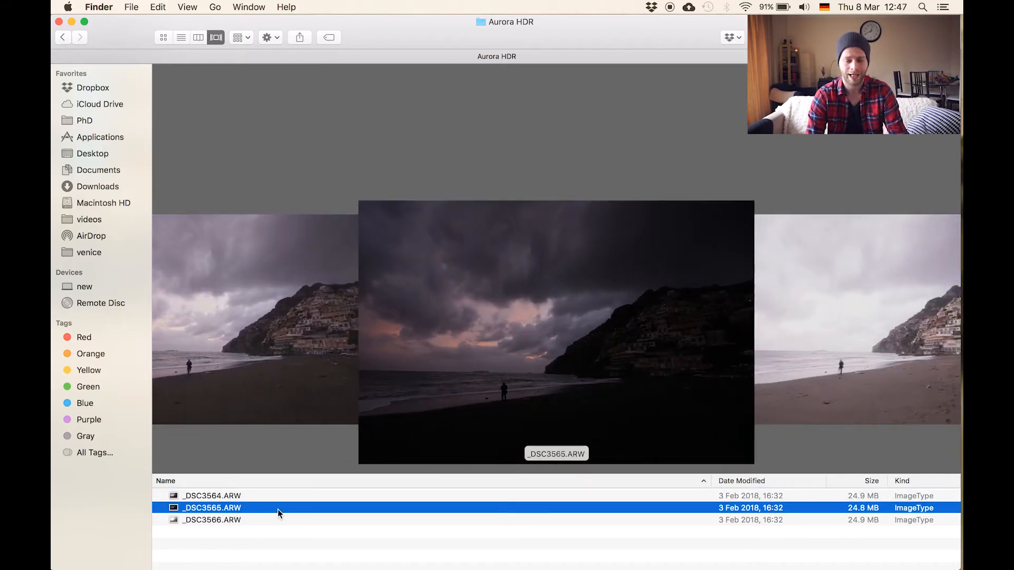
key(Down)
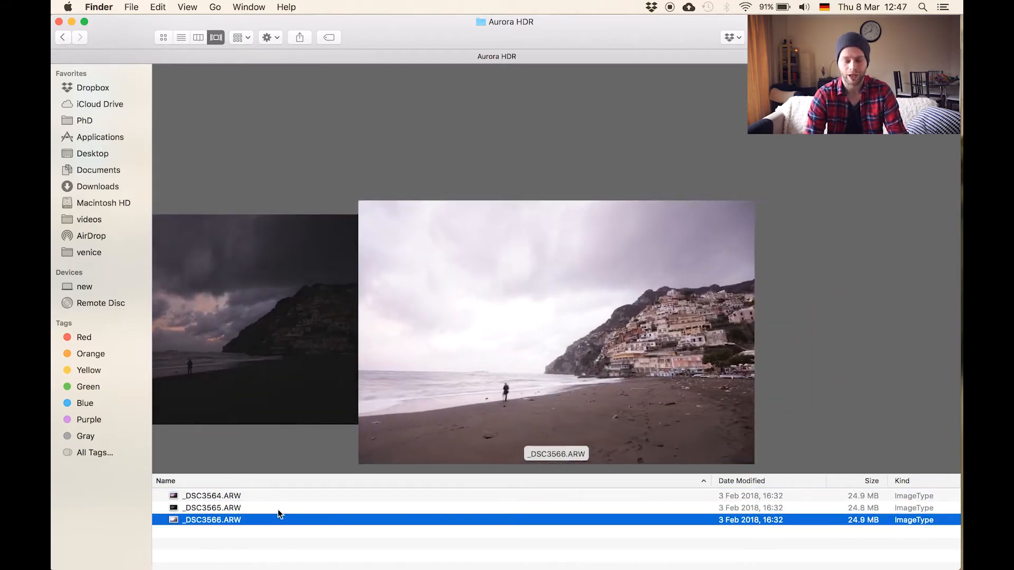
key(shift+Up)
key(shift+Up)
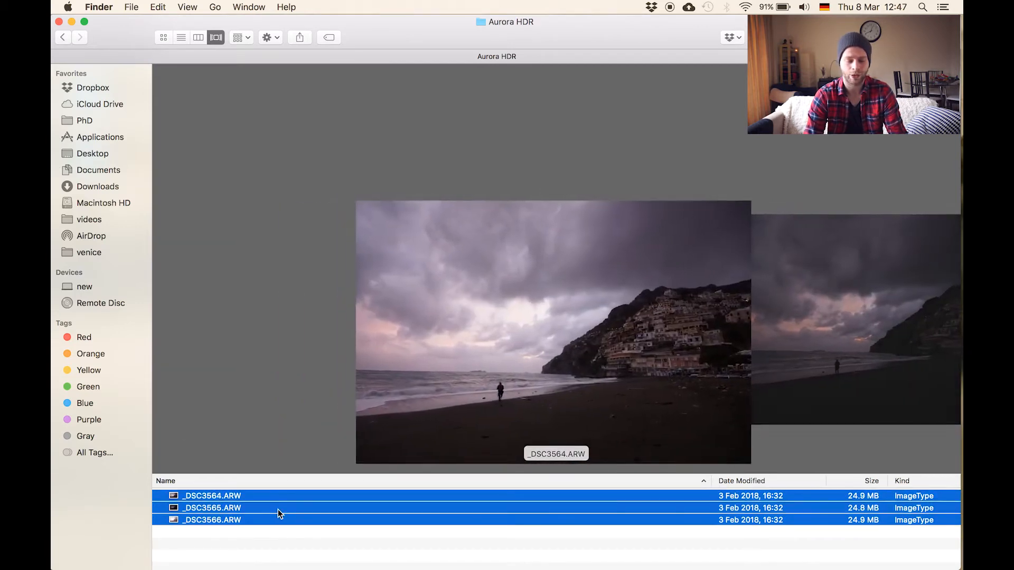
drag(275, 508, 933, 306)
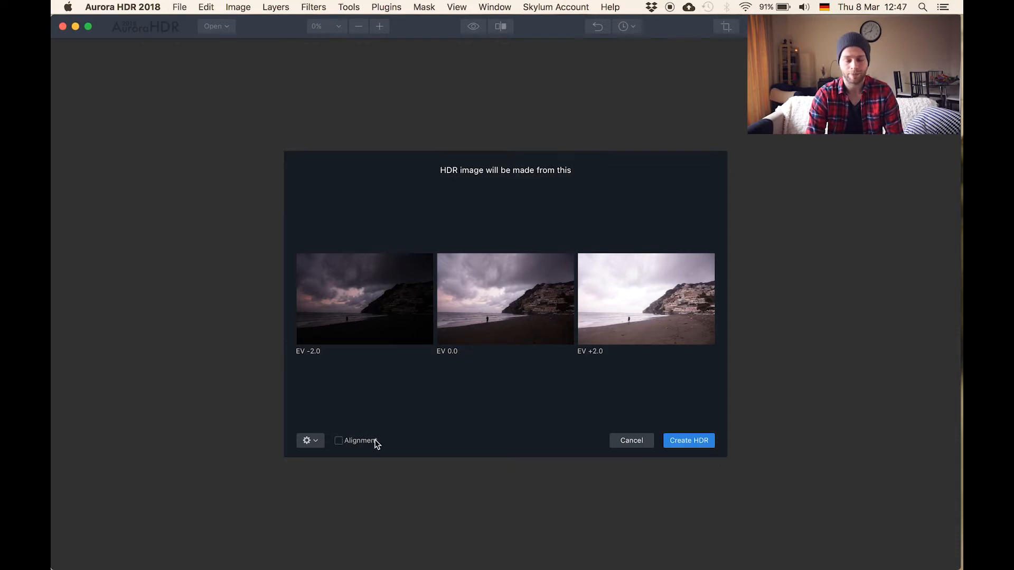
- Enable Alignment for the three bracketed exposures and create the HDR image
click(338, 442)
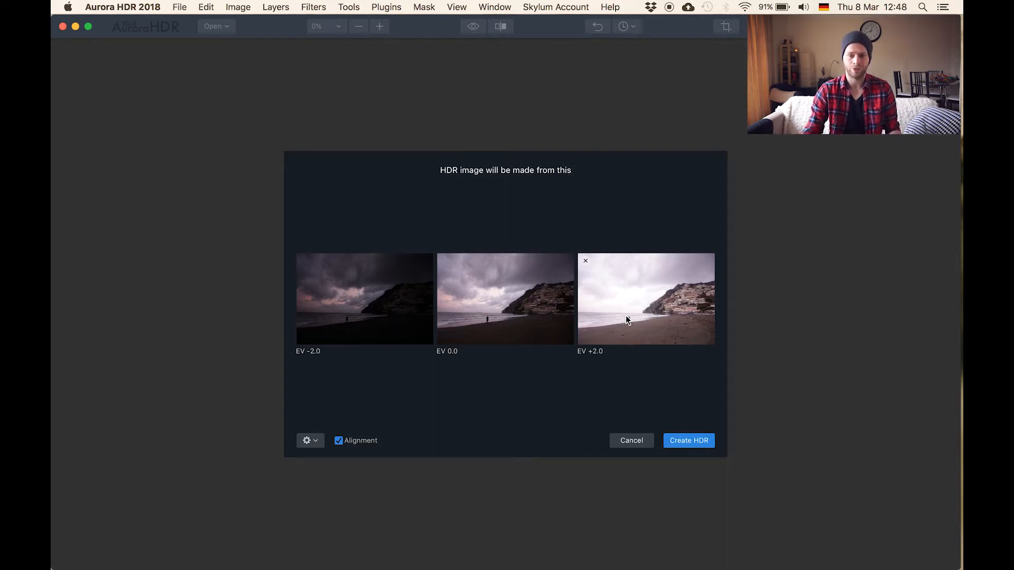
click(317, 442)
click(173, 301)
click(535, 438)
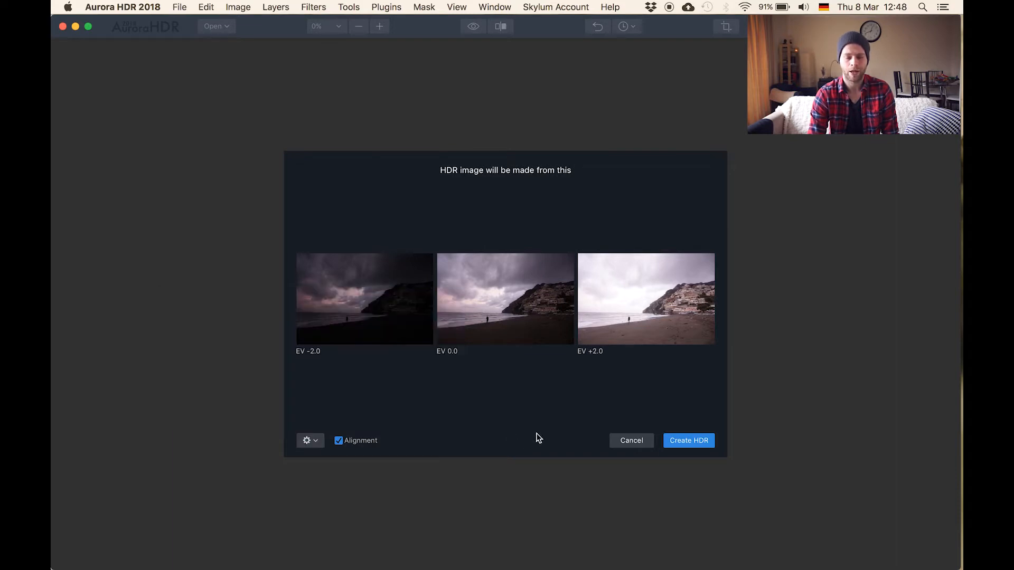
click(702, 444)
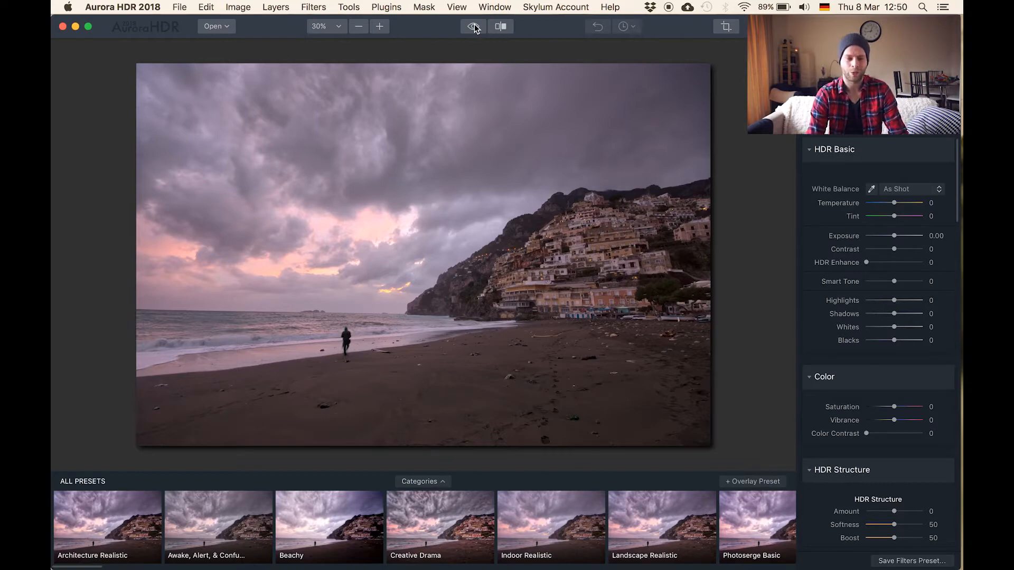
- Compare the merged HDR image with the original exposure by switching the before view on and off
click(474, 27)
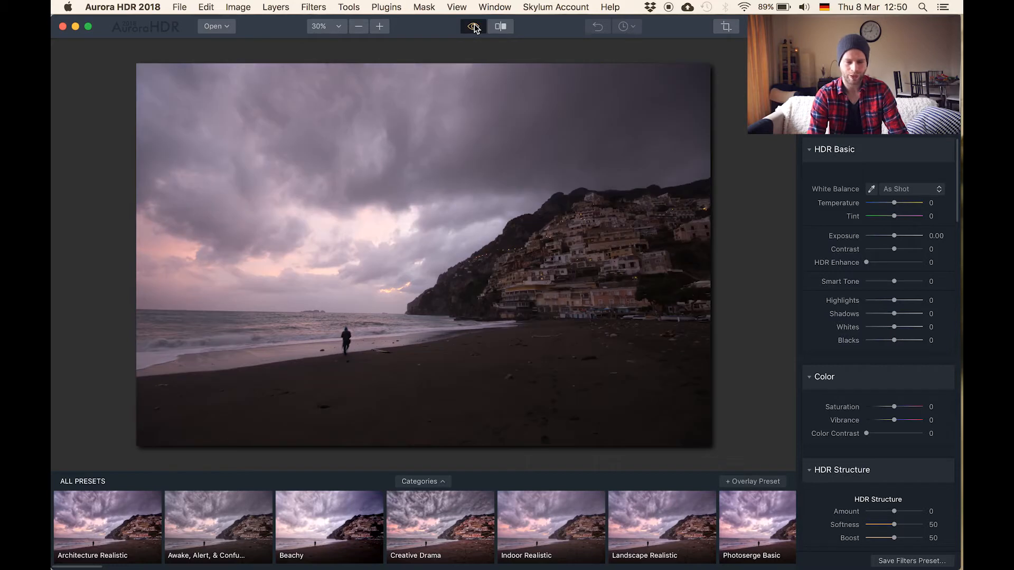
click(474, 27)
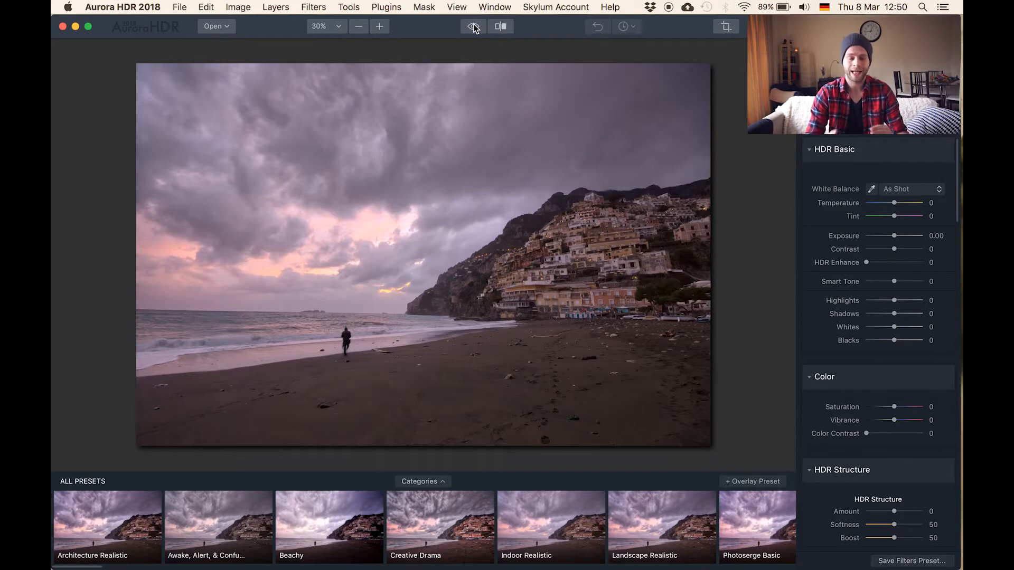
click(473, 26)
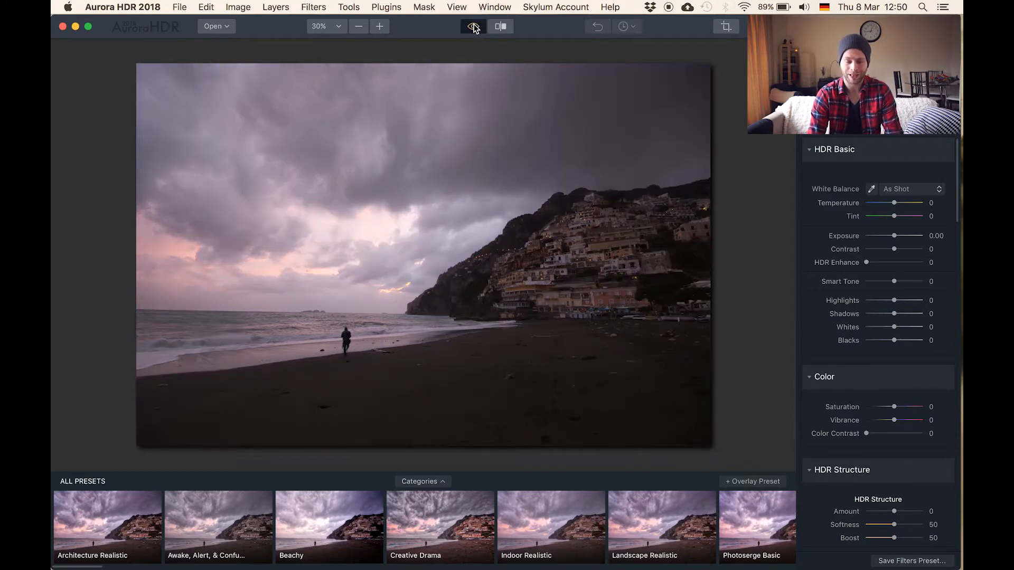
click(474, 26)
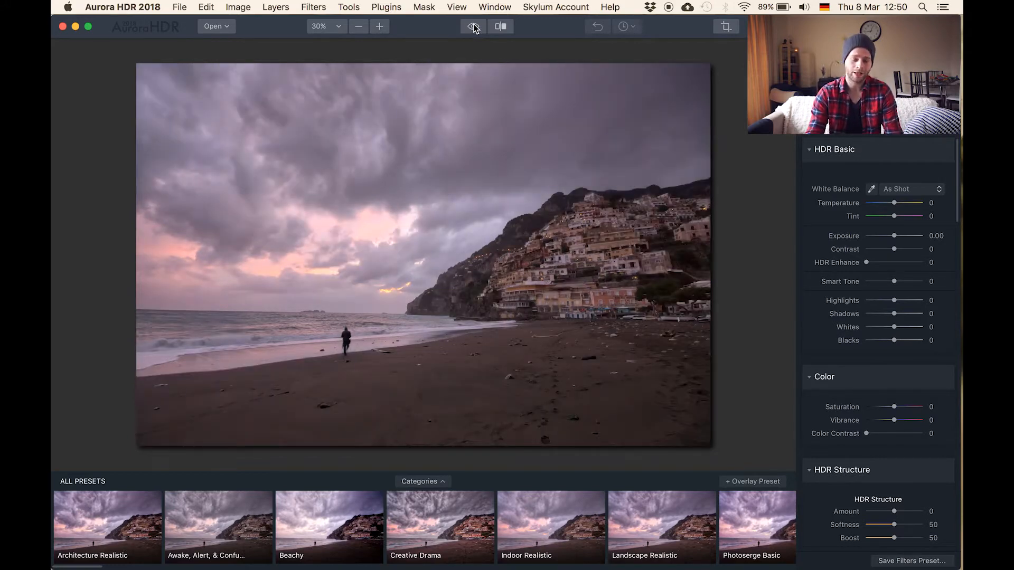
click(474, 26)
click(474, 26)
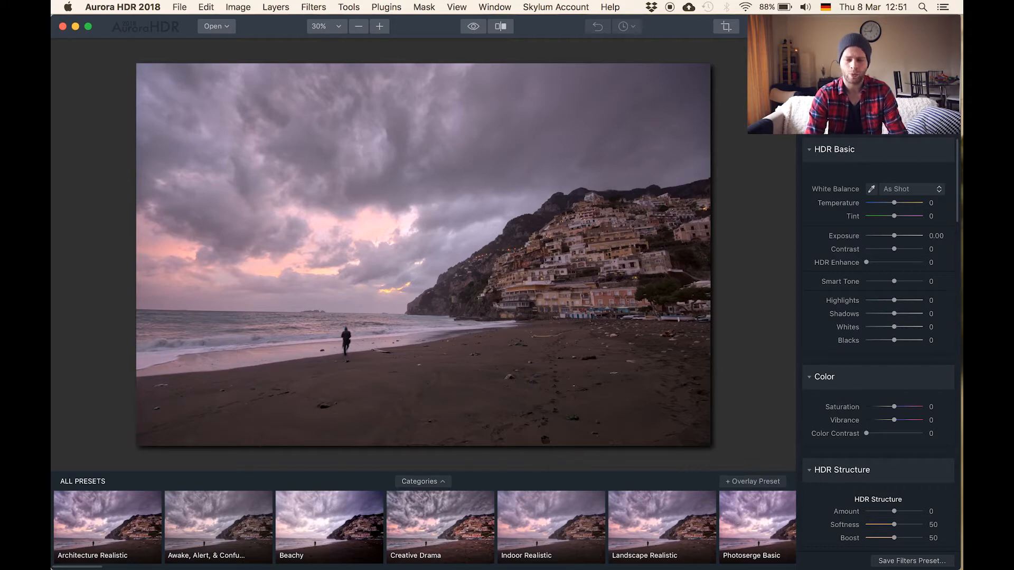
- Hide the presets, add a new adjustment layer above the HDR image and set its Saturation to 32
key(Tab)
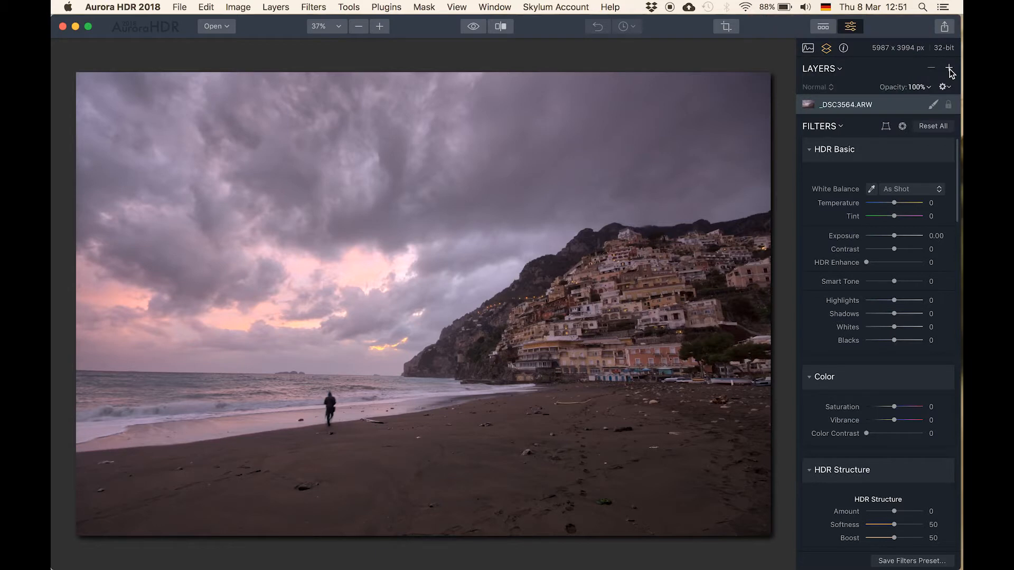
click(949, 69)
click(877, 83)
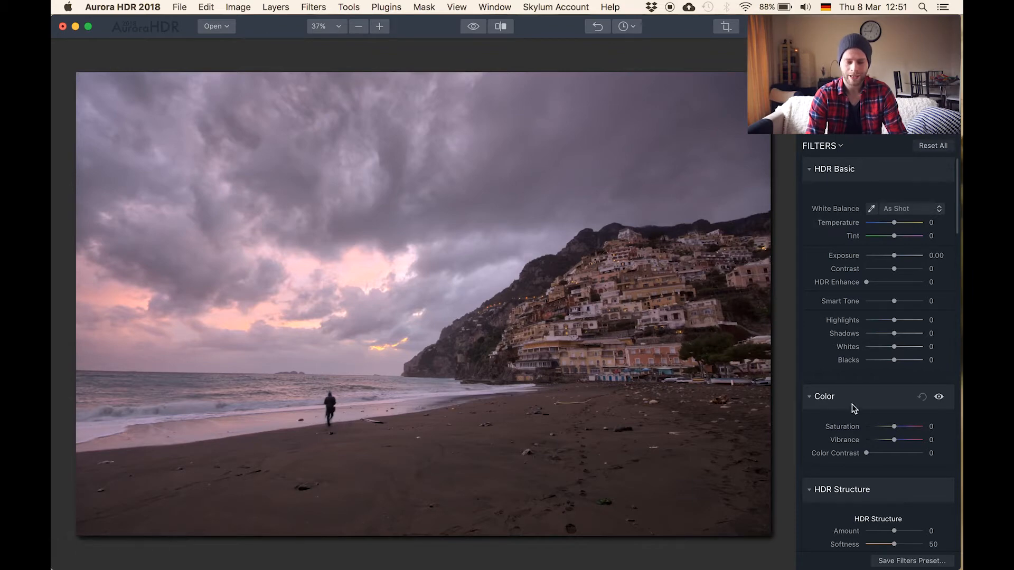
drag(894, 426, 904, 429)
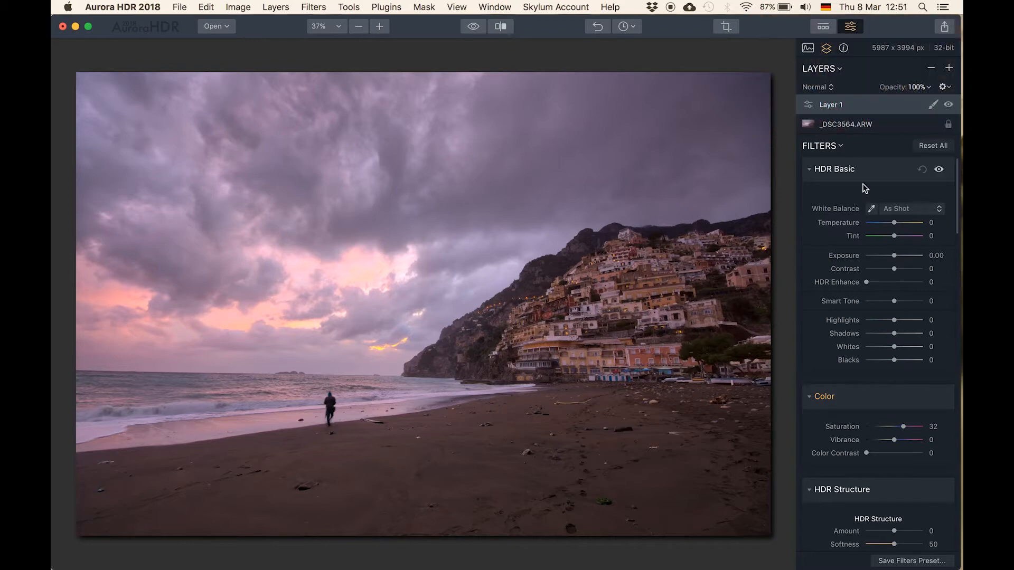
- Limit Layer 1's saturation boost with a radial mask, positioned over the glowing sunset sky and flattened vertically
click(933, 105)
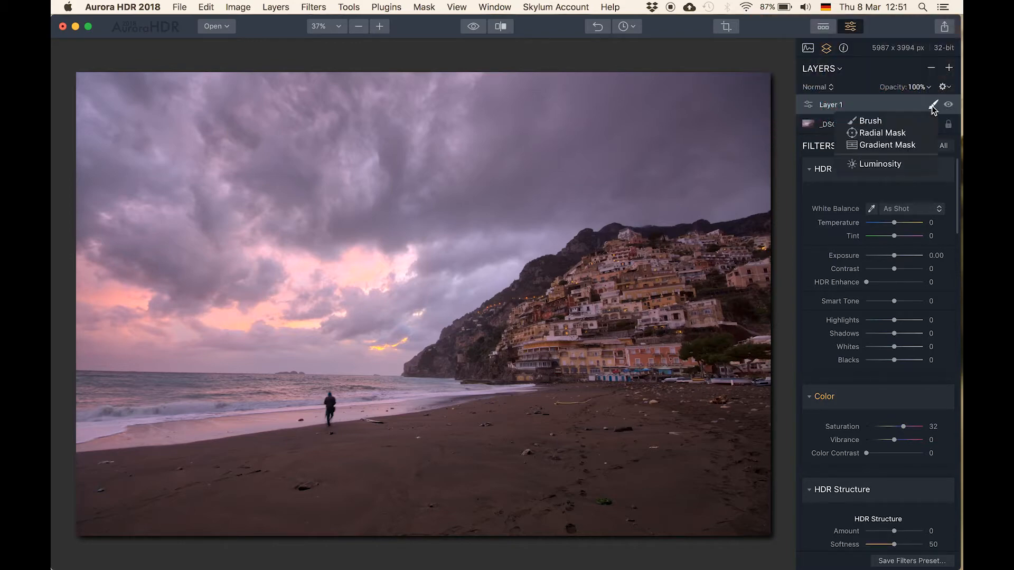
click(875, 133)
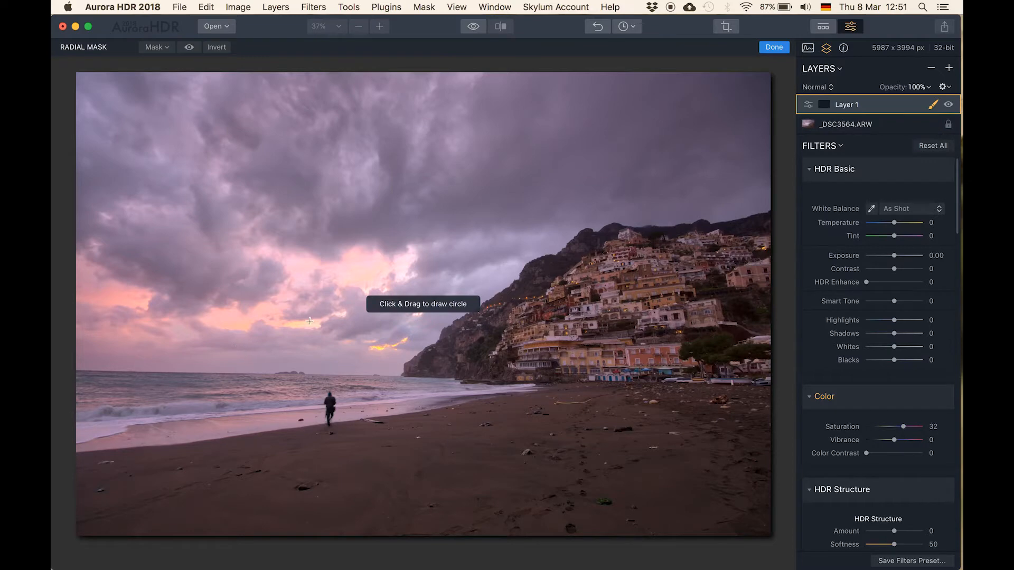
drag(310, 321, 497, 325)
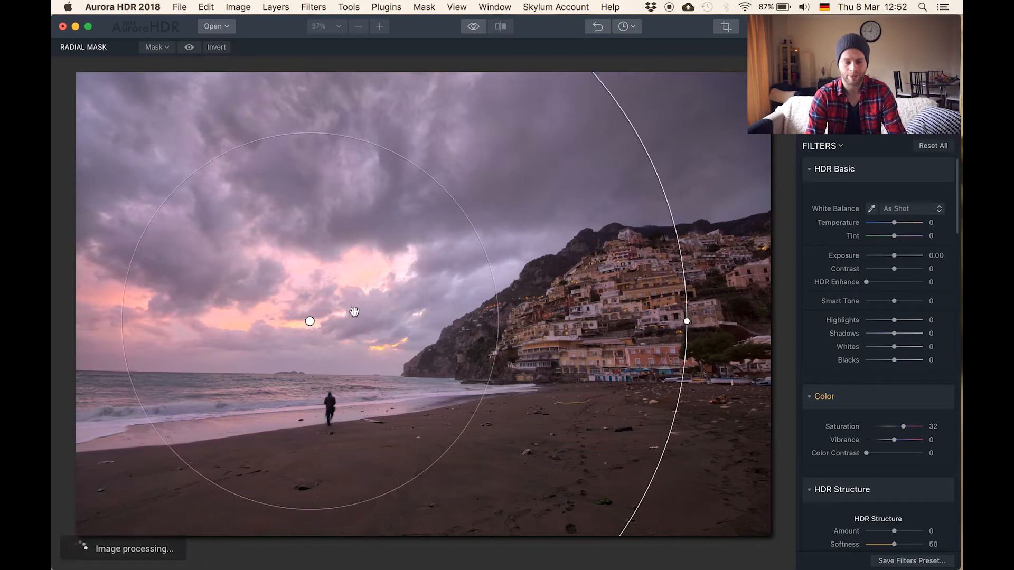
drag(309, 321, 367, 304)
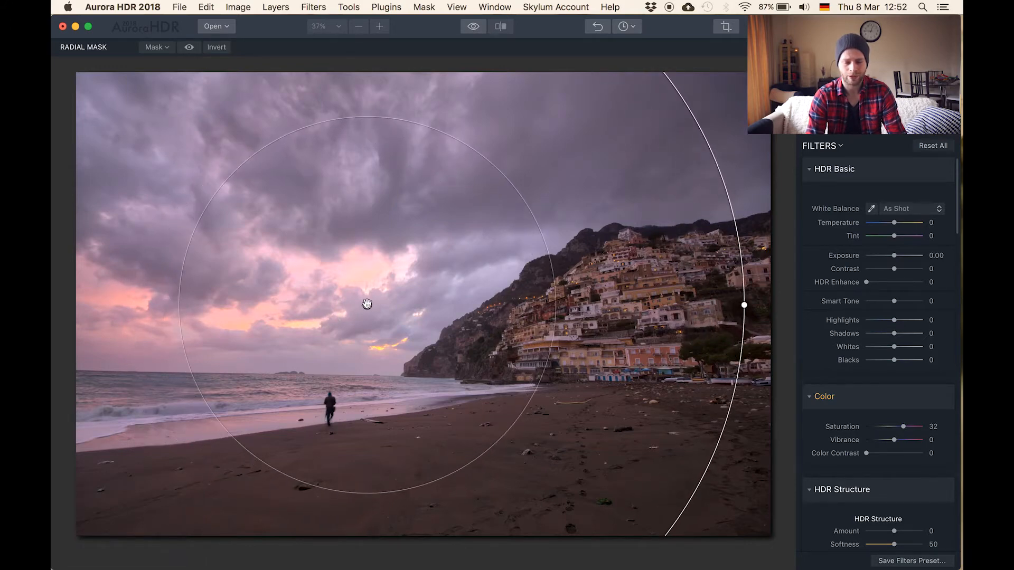
drag(367, 118, 367, 209)
mouse_move(367, 305)
mouse_down()
mouse_move(354, 312)
mouse_move(370, 315)
mouse_move(355, 312)
mouse_up()
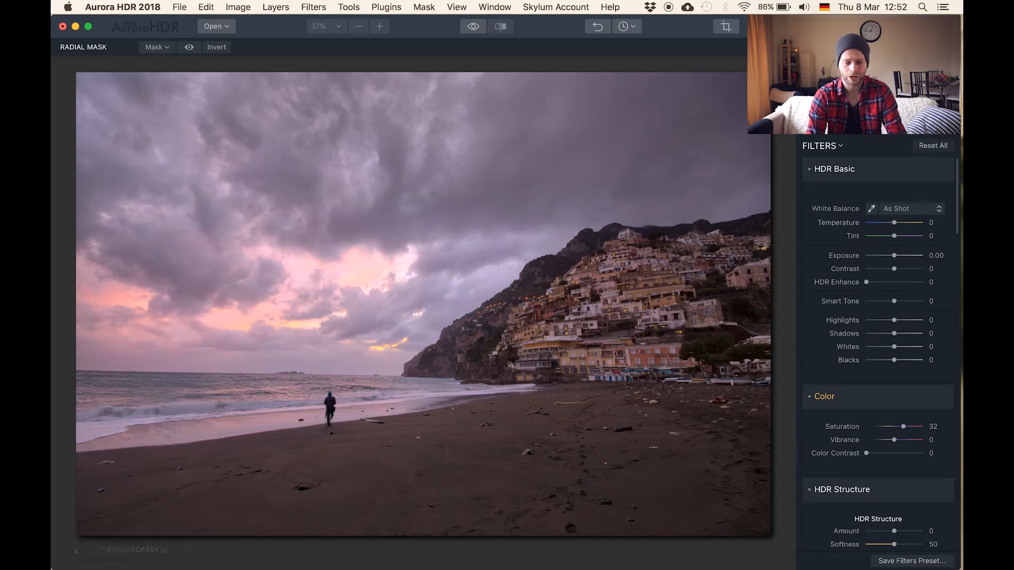
click(778, 47)
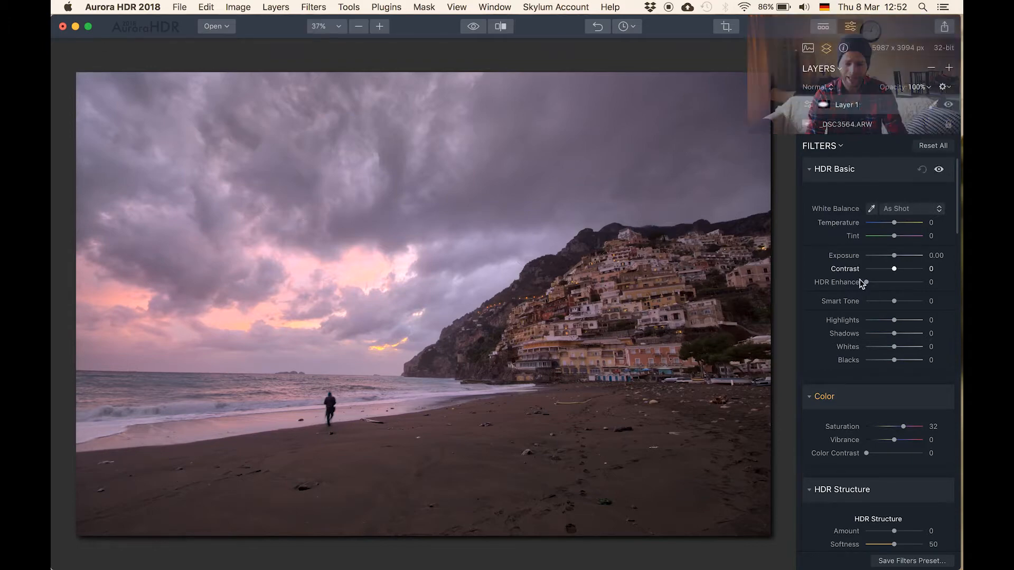
- Add a second adjustment layer and raise its Exposure to 0.51
click(950, 68)
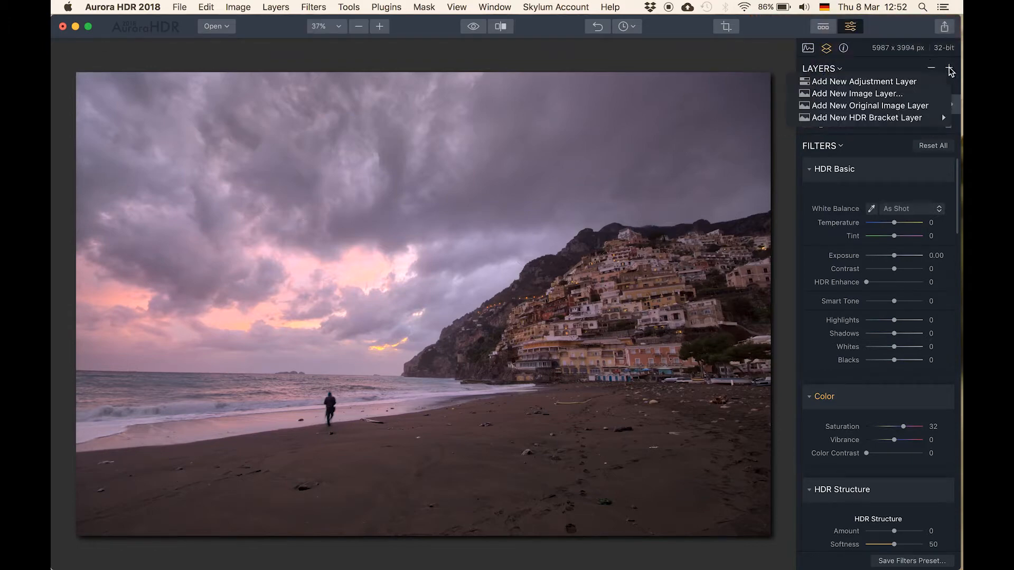
click(896, 80)
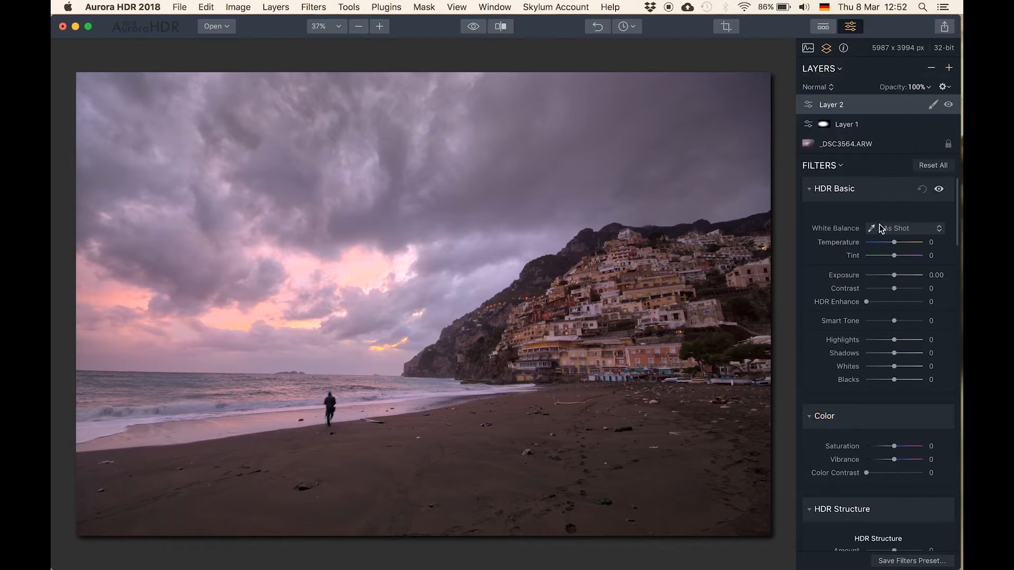
drag(894, 275, 898, 274)
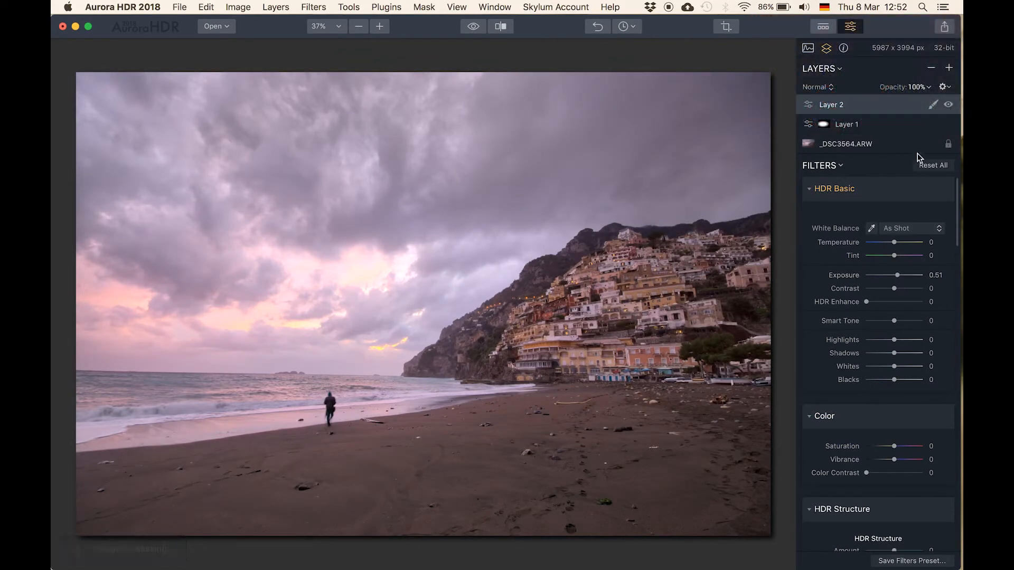
- Brush a mask onto Layer 2 over the hillside village, using brush size 226 and opacity 83%
click(933, 106)
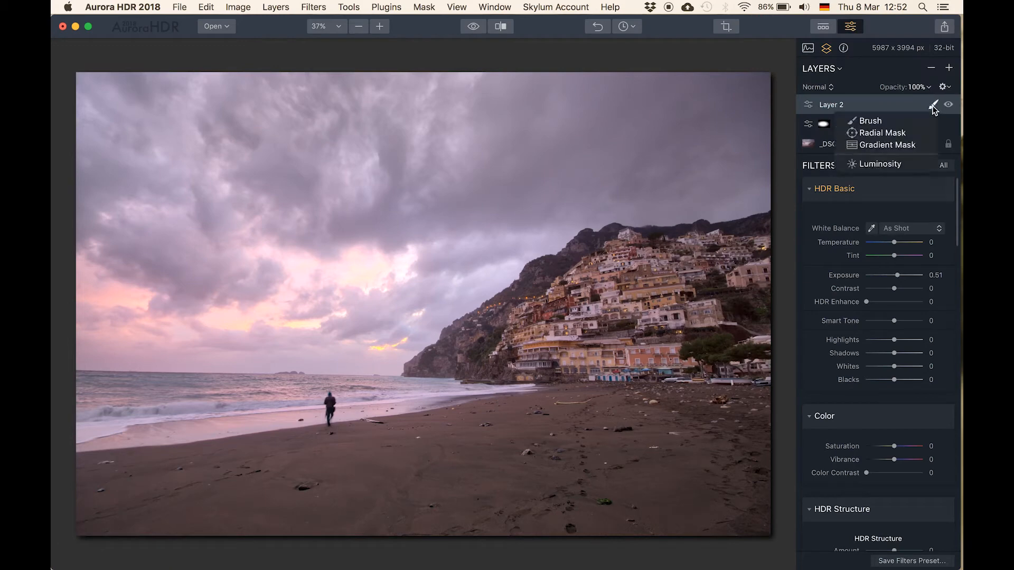
click(882, 121)
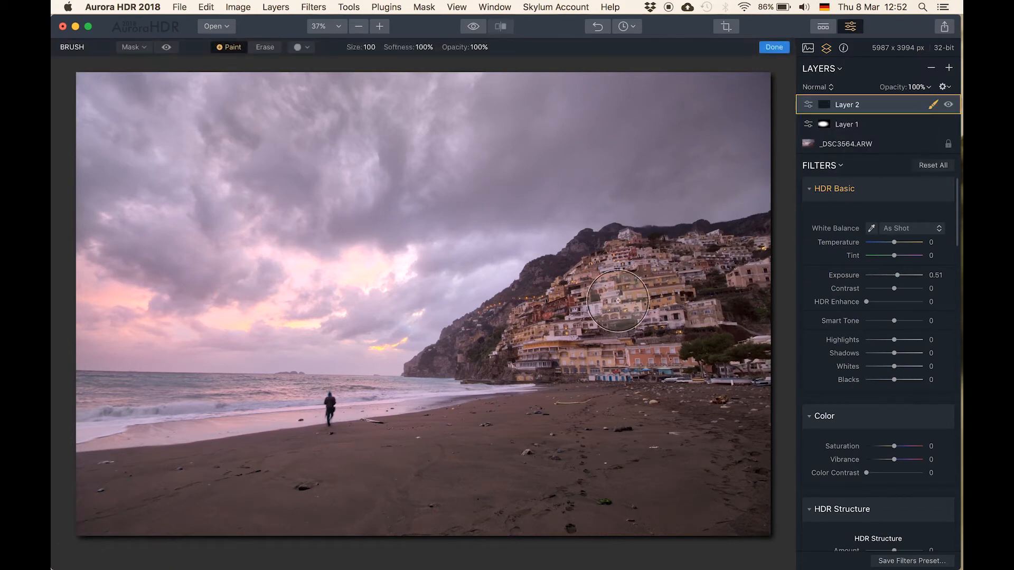
drag(347, 51, 389, 51)
drag(464, 47, 450, 48)
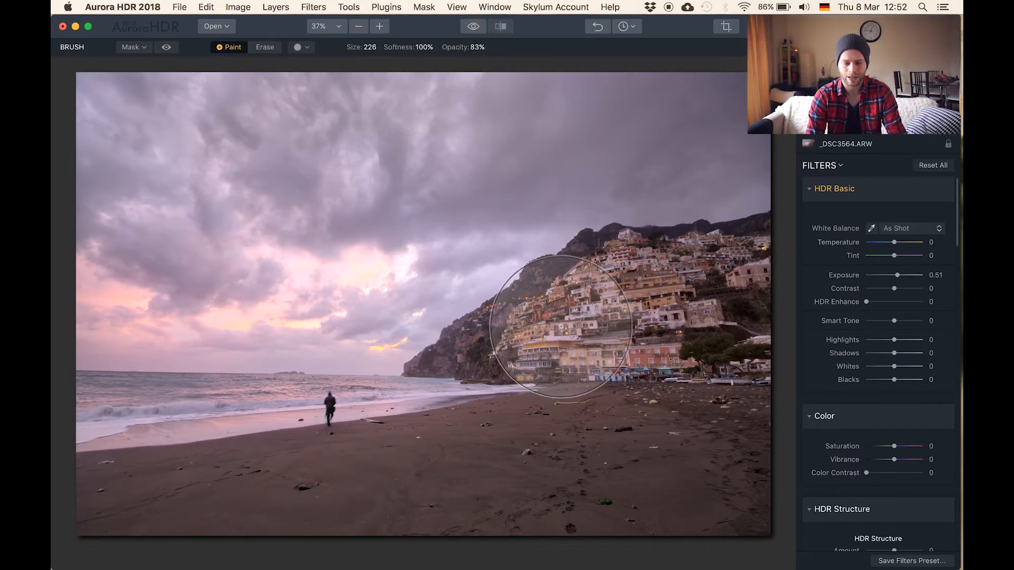
mouse_move(558, 327)
mouse_down()
mouse_move(566, 310)
mouse_move(679, 284)
mouse_move(521, 340)
mouse_move(634, 295)
mouse_move(563, 324)
mouse_move(525, 311)
mouse_move(687, 284)
mouse_move(530, 327)
mouse_move(556, 327)
mouse_move(669, 289)
mouse_up()
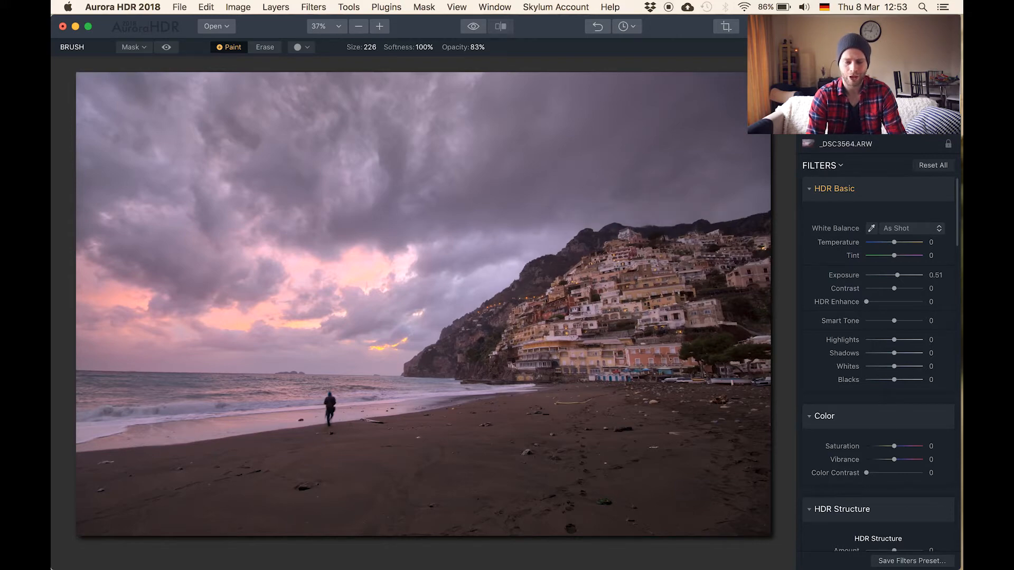
click(777, 47)
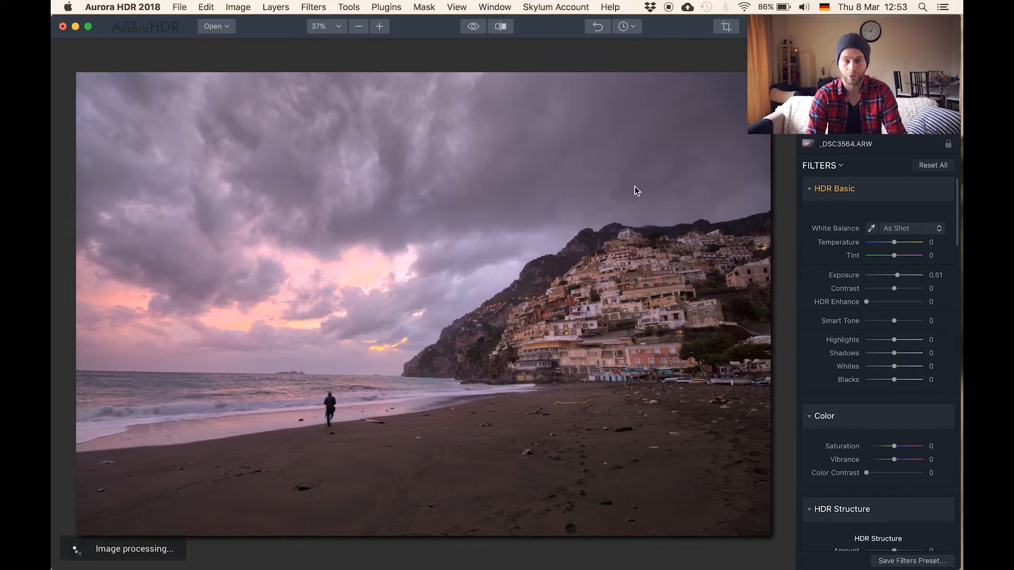
- Compare the edited photo with the original using the before view and the split before/after comparison
key(super+minus)
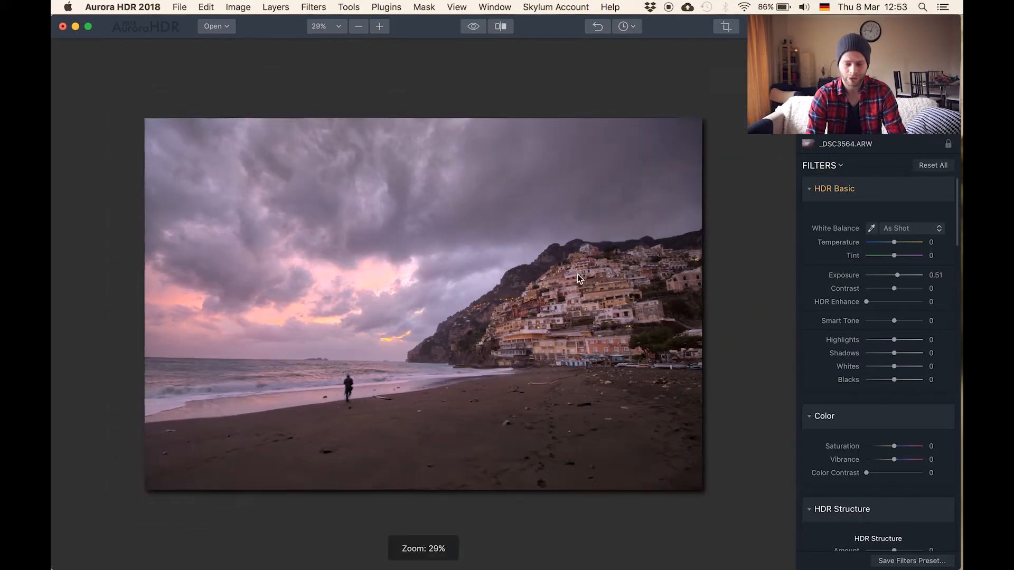
click(474, 27)
click(474, 27)
click(474, 26)
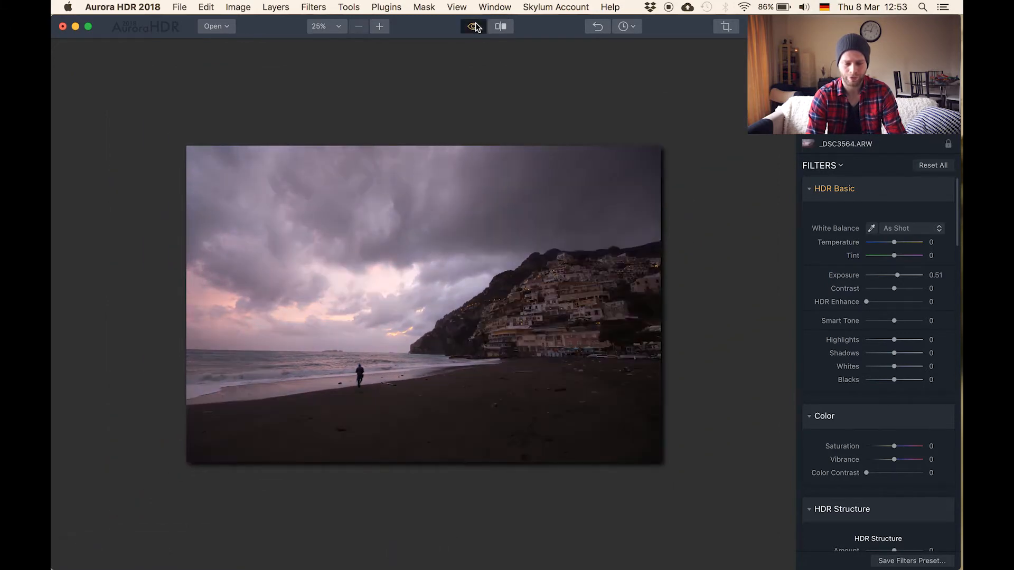
click(474, 26)
click(500, 26)
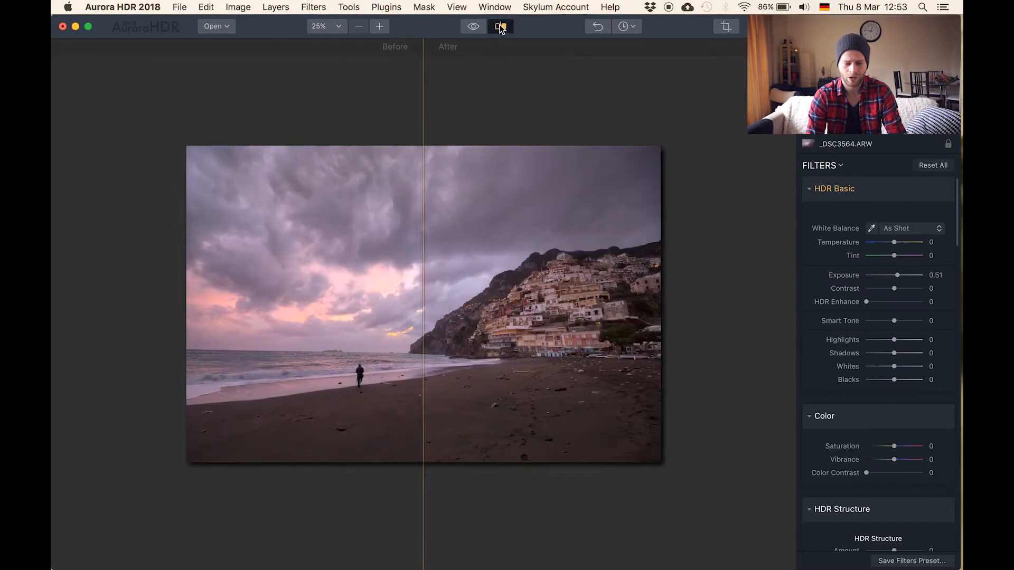
drag(423, 280, 443, 264)
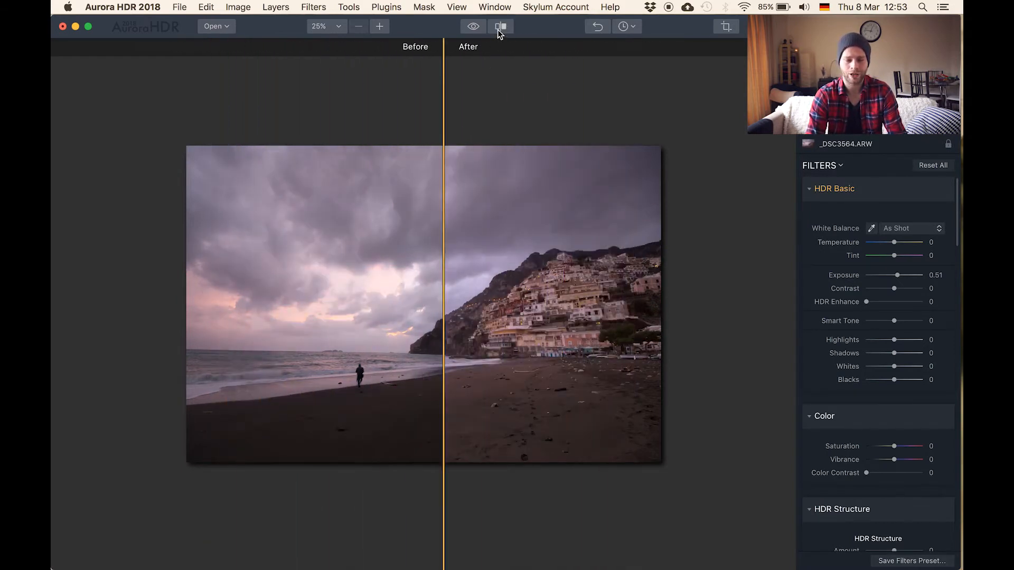
click(498, 29)
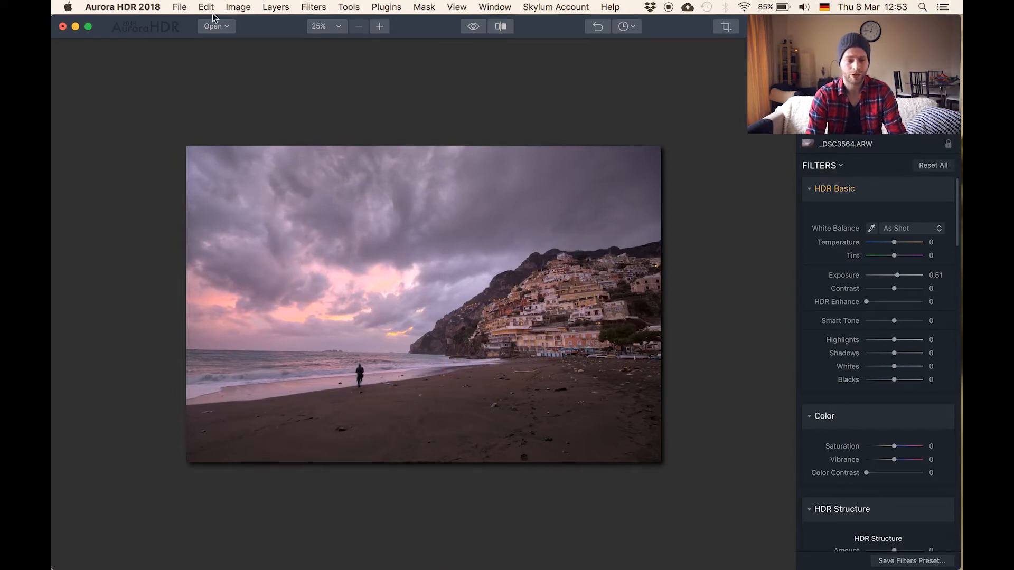
- Export the edited HDR image to Adobe Photoshop CC 2018 as a TIFF
click(180, 7)
mouse_move(217, 117)
click(373, 219)
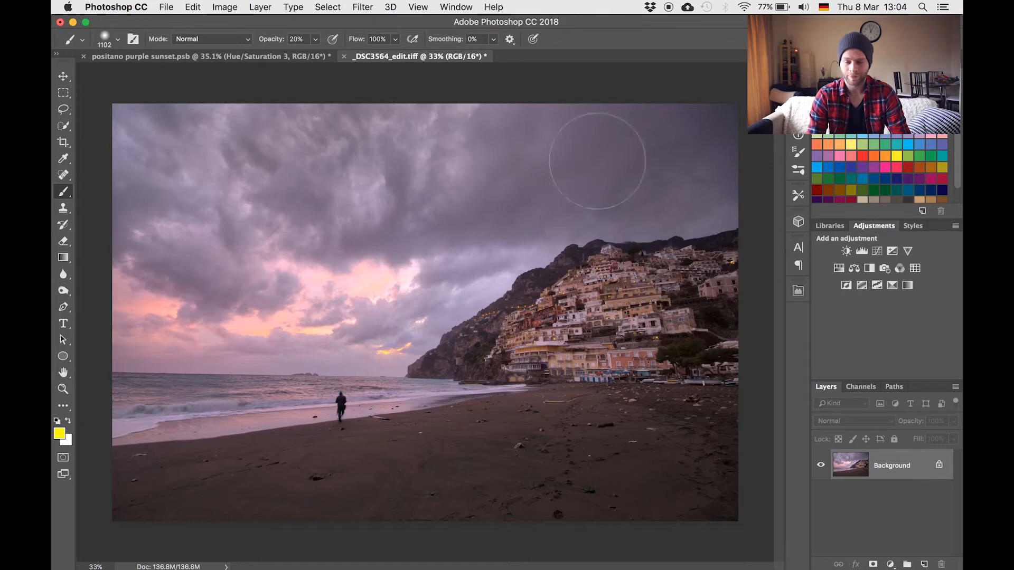
- Add a Hue/Saturation adjustment layer above the Background and display the document in full-screen mode
click(837, 271)
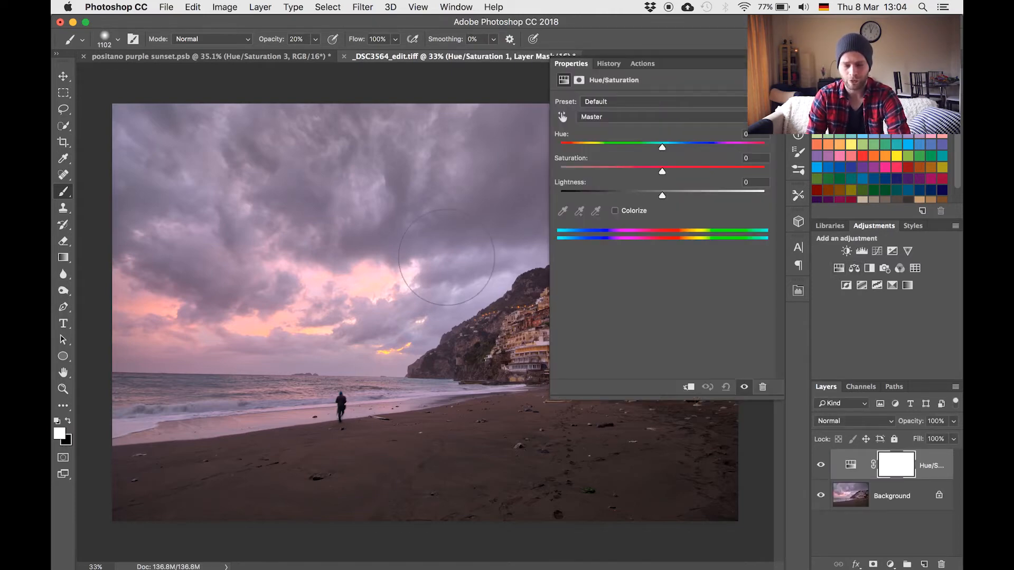
key(f)
scroll(334, 246, right, 6)
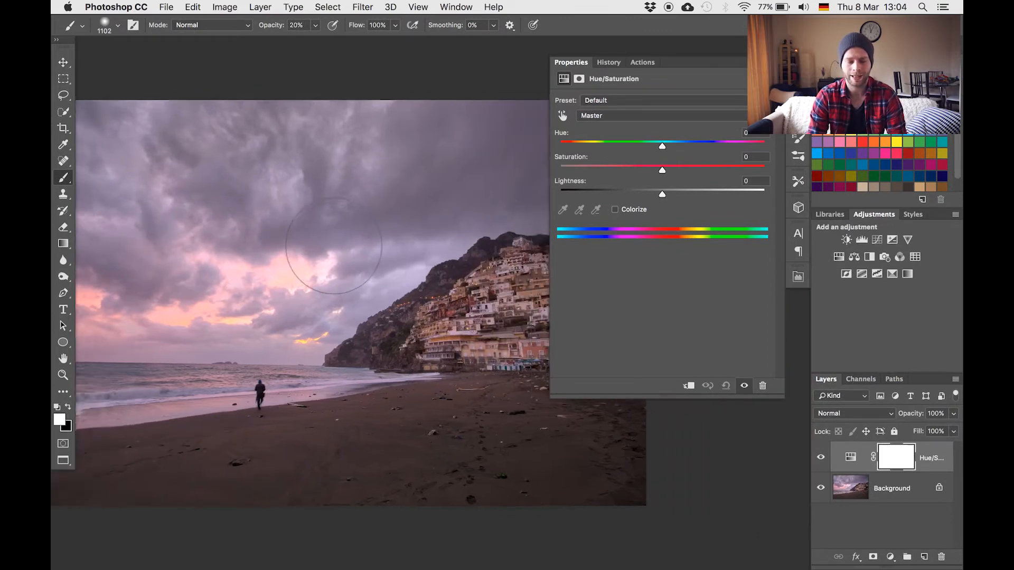
key(super+minus)
key(super+minus)
scroll(334, 246, right, 4)
scroll(334, 247, down, 1)
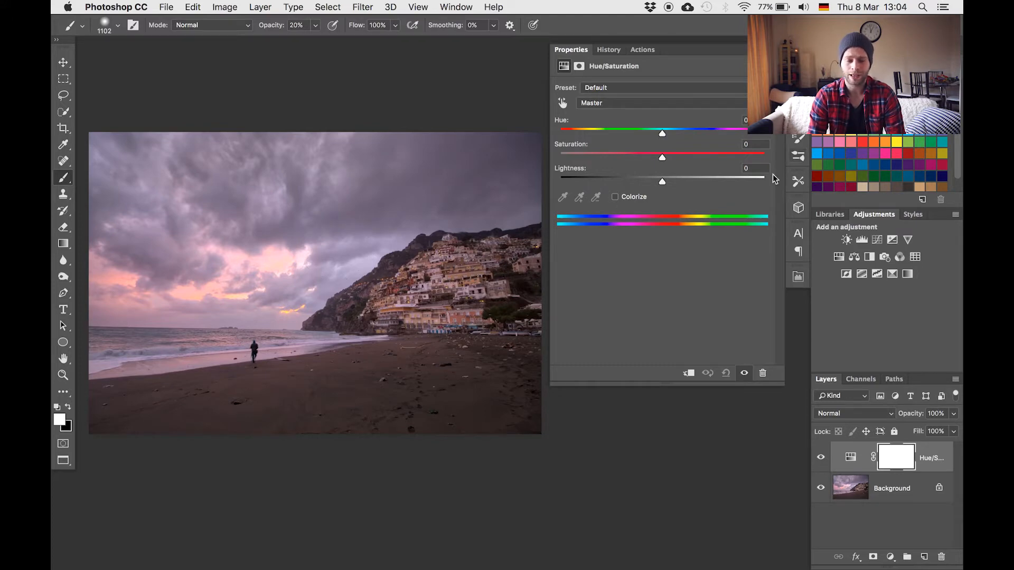
- Colorize the Hue/Saturation layer with a purple hue, keeping the saturation at 25
click(615, 198)
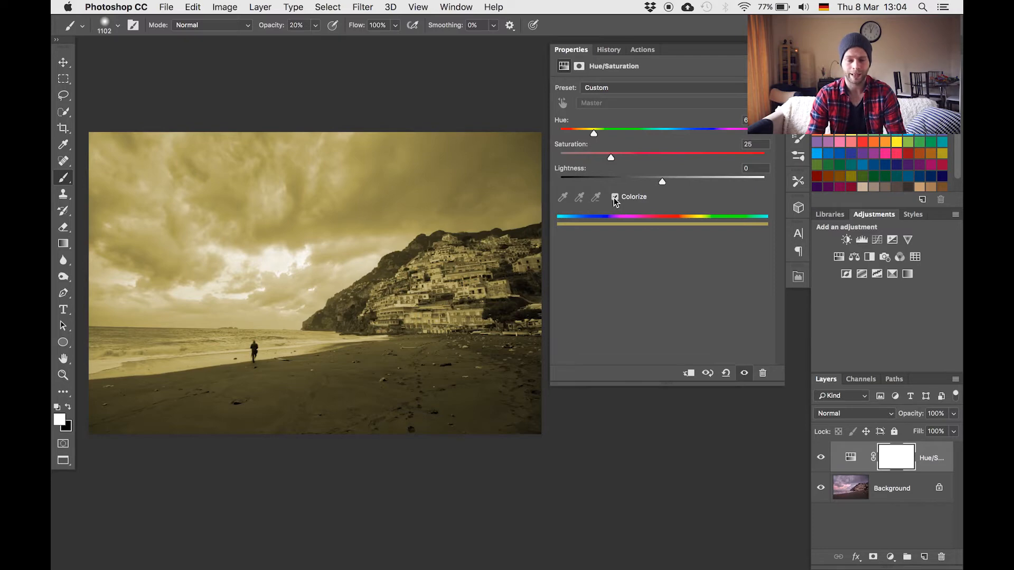
drag(594, 133, 717, 136)
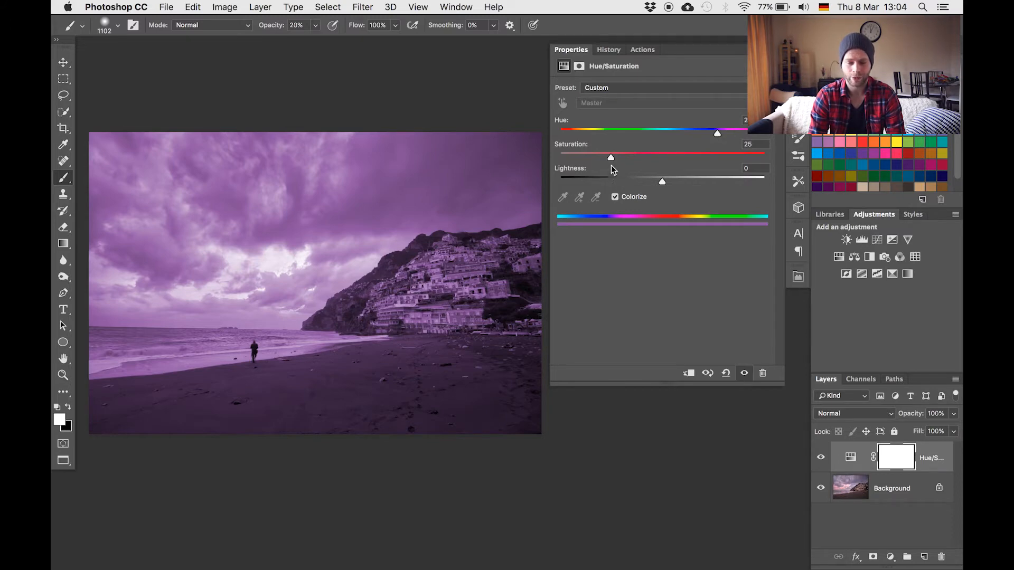
mouse_move(611, 155)
mouse_down()
mouse_move(658, 157)
mouse_move(595, 153)
mouse_move(611, 154)
mouse_up()
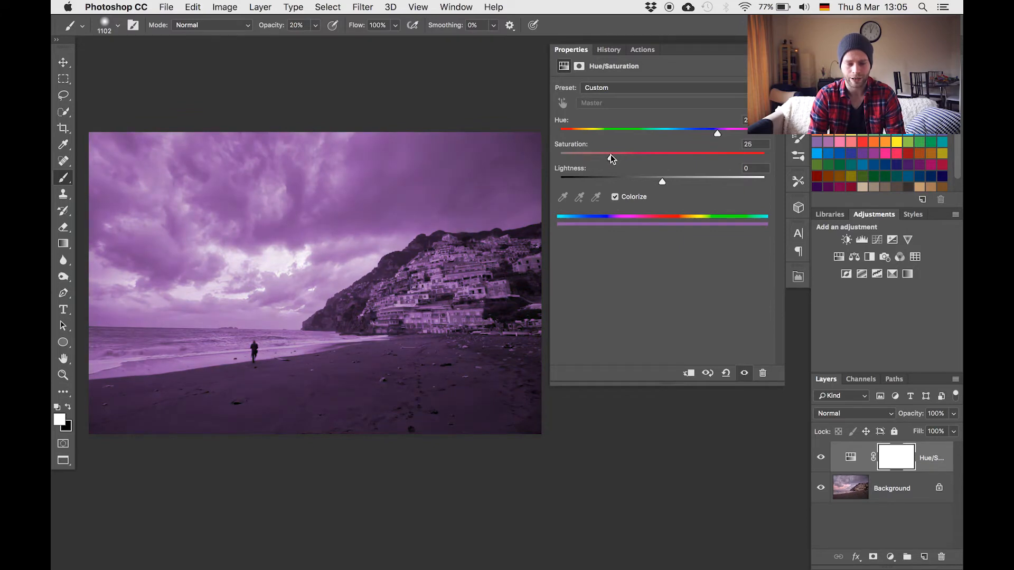
click(762, 49)
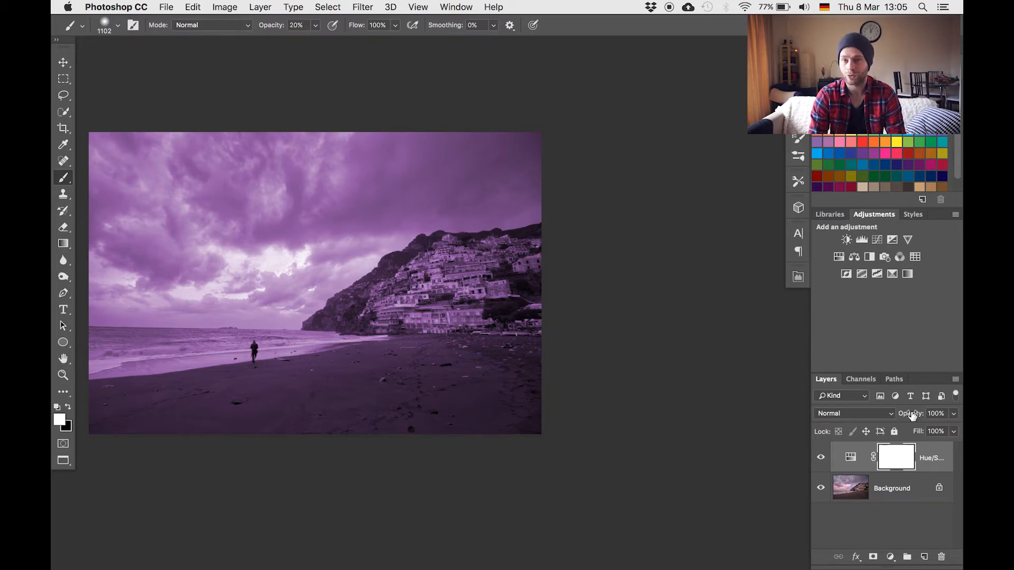
- Lower the purple Hue/Saturation layer's opacity to 56% and invert its mask to black
drag(886, 417, 846, 408)
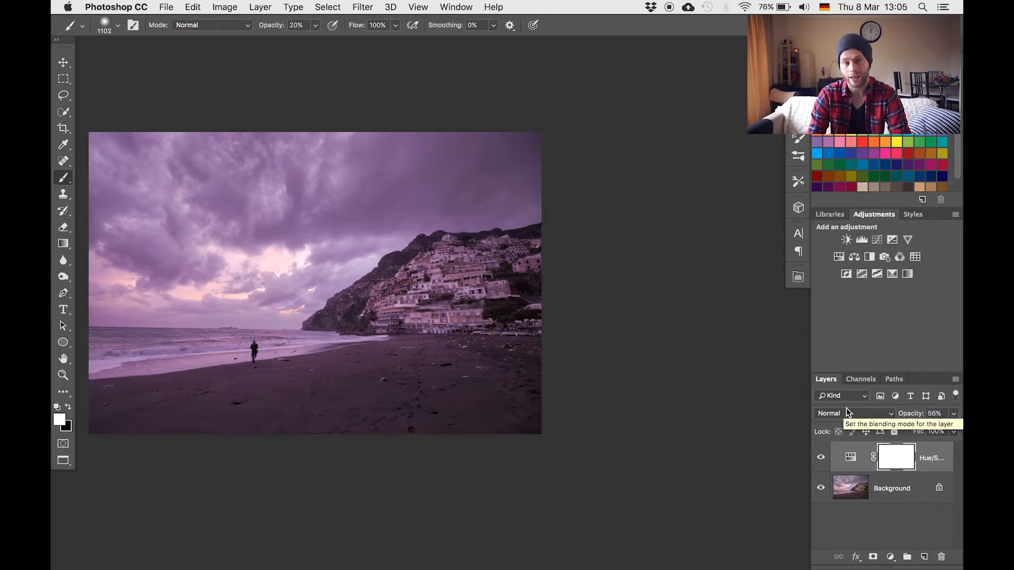
key(super+i)
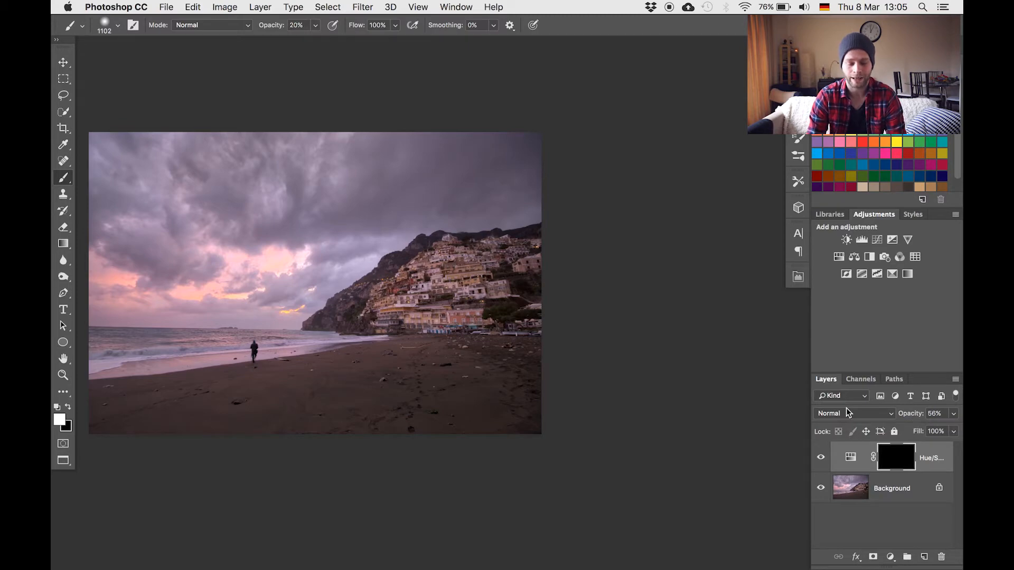
- Paint white on the purple layer's mask across the upper sky with a soft brush of size 2942 at 40% opacity
scroll(648, 342, left, 5)
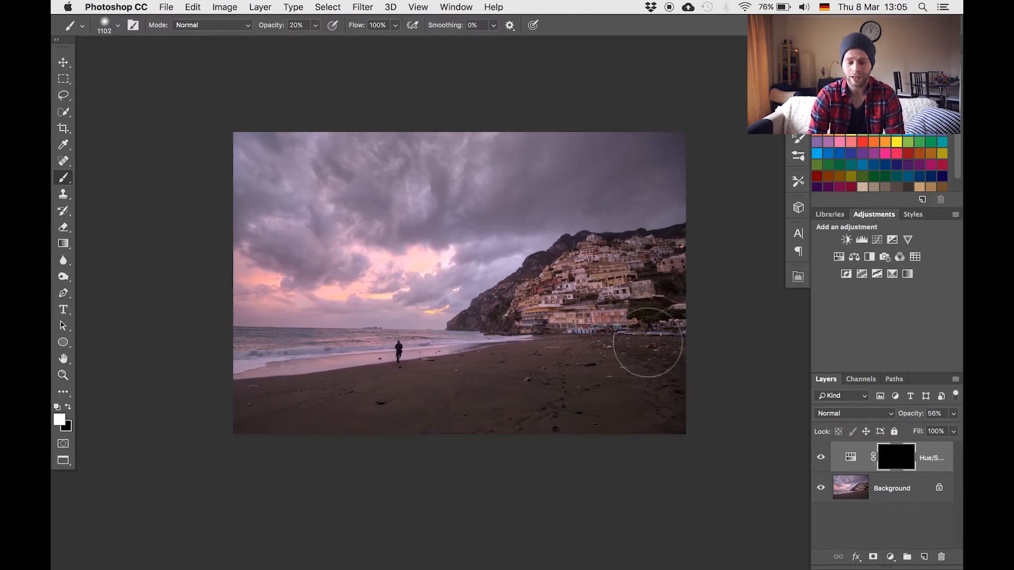
scroll(647, 342, up, 4)
drag(335, 249, 486, 261)
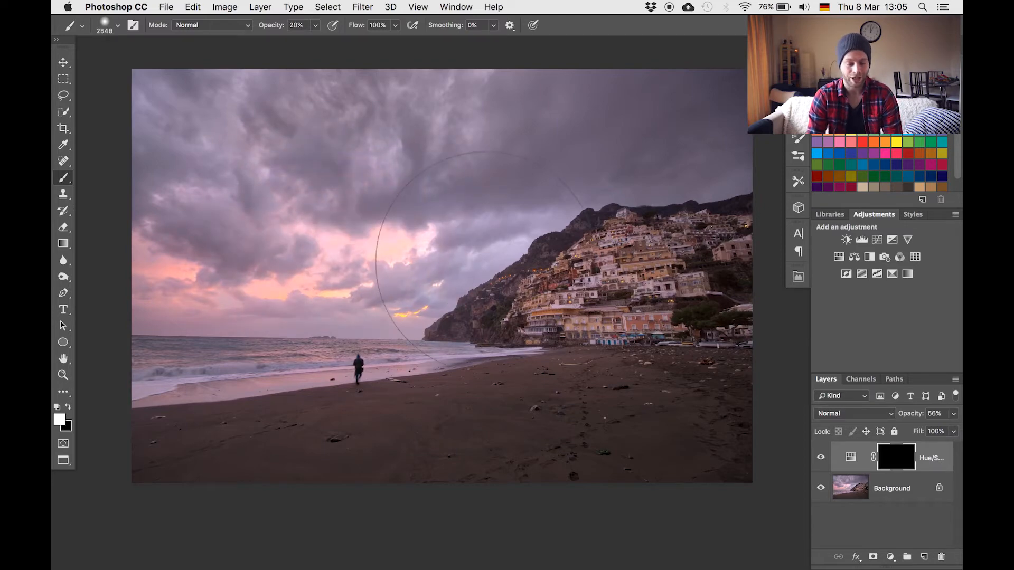
drag(339, 233, 380, 232)
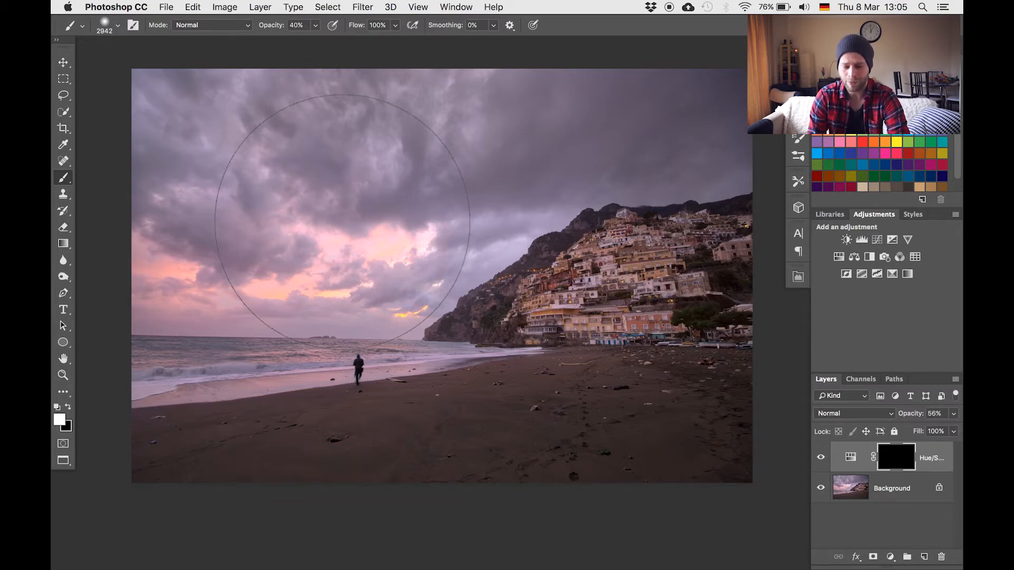
click(243, 209)
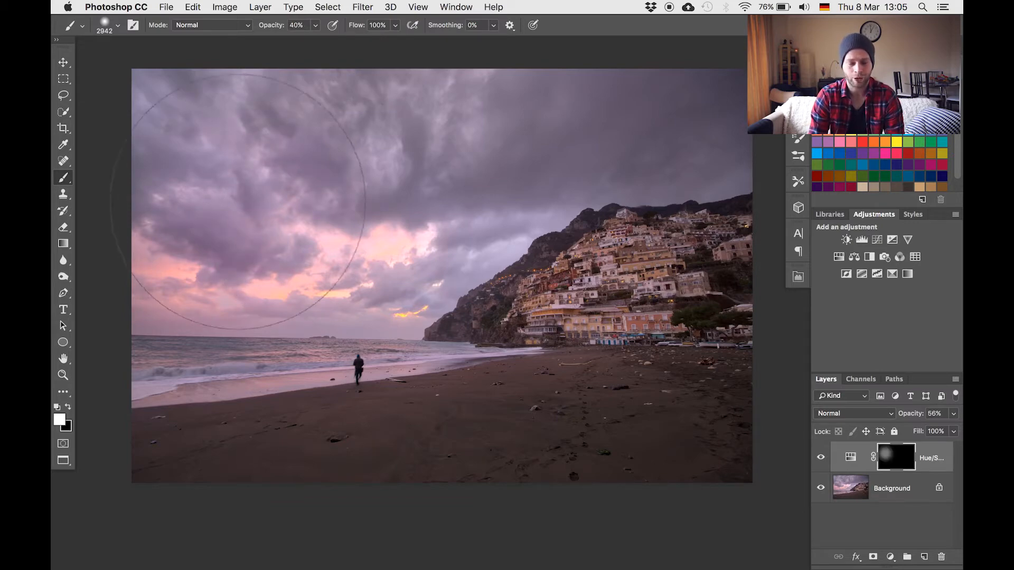
click(398, 132)
click(460, 132)
click(539, 129)
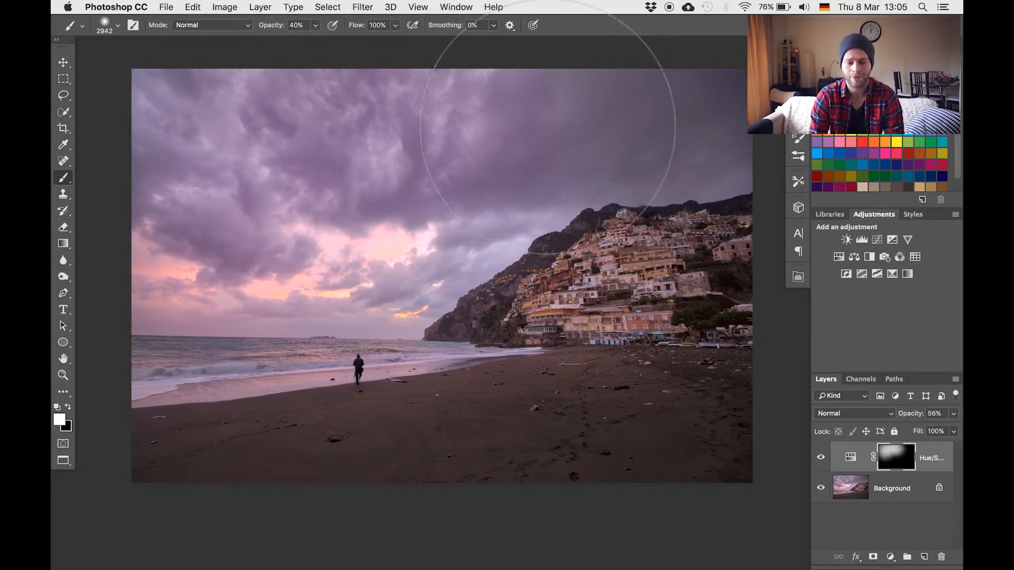
mouse_move(632, 130)
mouse_down()
mouse_move(555, 131)
mouse_move(568, 131)
mouse_up()
click(716, 164)
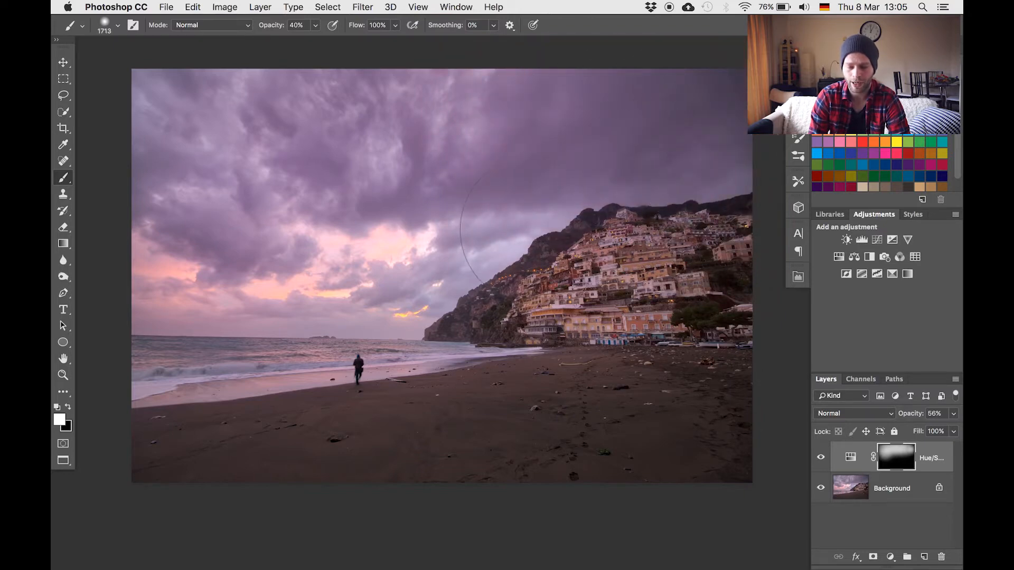
- Extend the mask painting over the lower sky and horizon with smaller brushes of 1713 and 818, and reinforce the clouds at size 2414
click(464, 248)
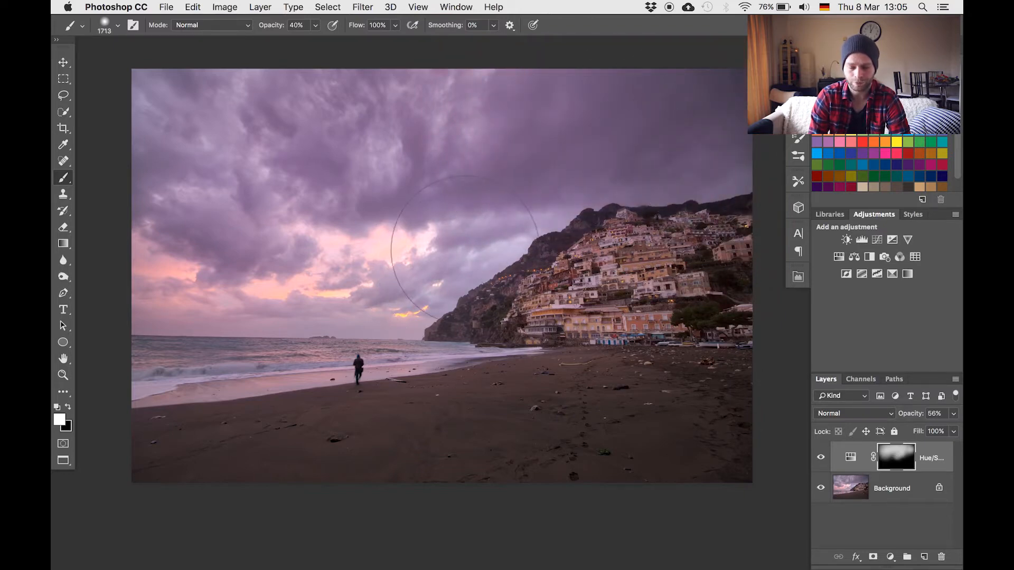
click(383, 281)
click(295, 281)
click(207, 273)
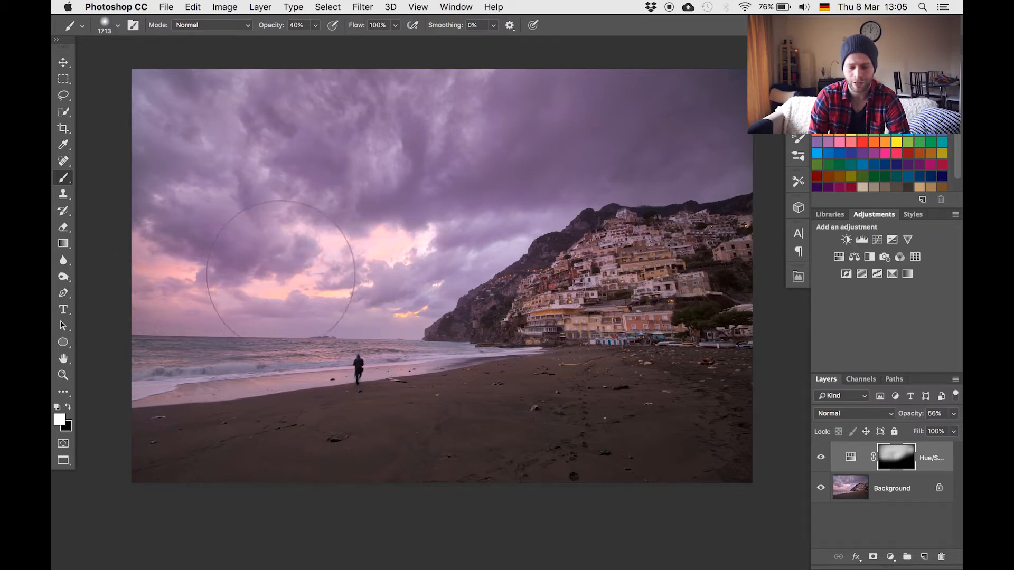
drag(319, 290, 220, 290)
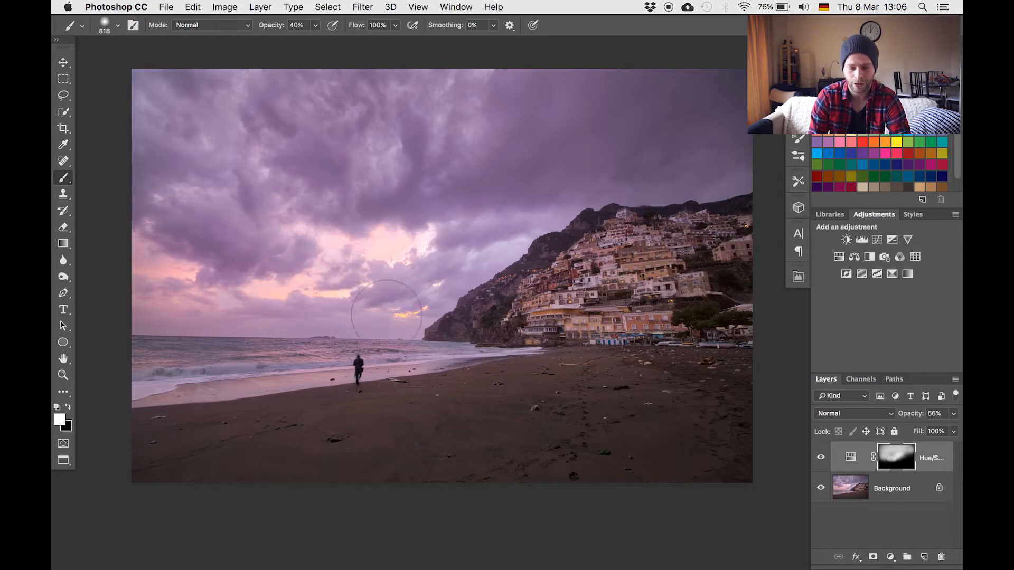
mouse_move(271, 204)
mouse_down()
mouse_move(518, 210)
mouse_move(497, 210)
mouse_up()
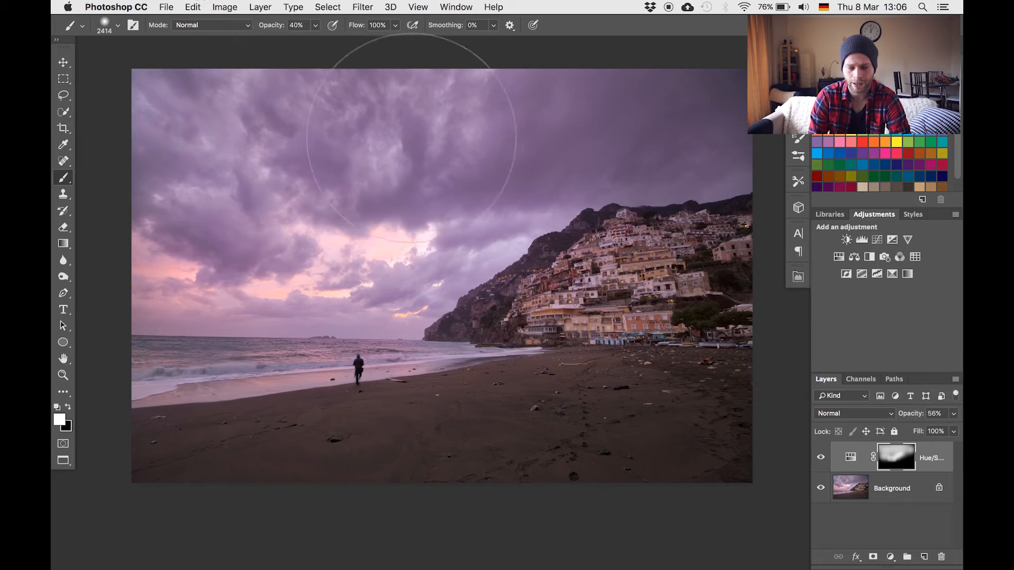
mouse_move(560, 122)
mouse_down()
mouse_move(722, 89)
mouse_move(319, 116)
mouse_move(283, 159)
mouse_up()
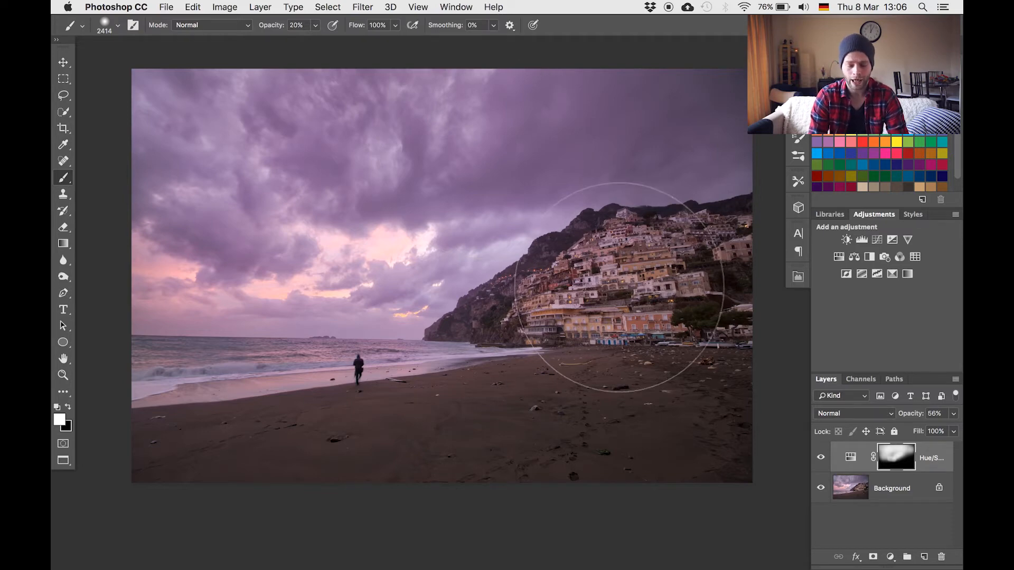
- Paint the purple tint lightly over the hillside village and beach at 20% opacity, using brush sizes 1797 and 2743
mouse_move(619, 288)
mouse_down()
mouse_move(536, 287)
mouse_move(560, 284)
mouse_up()
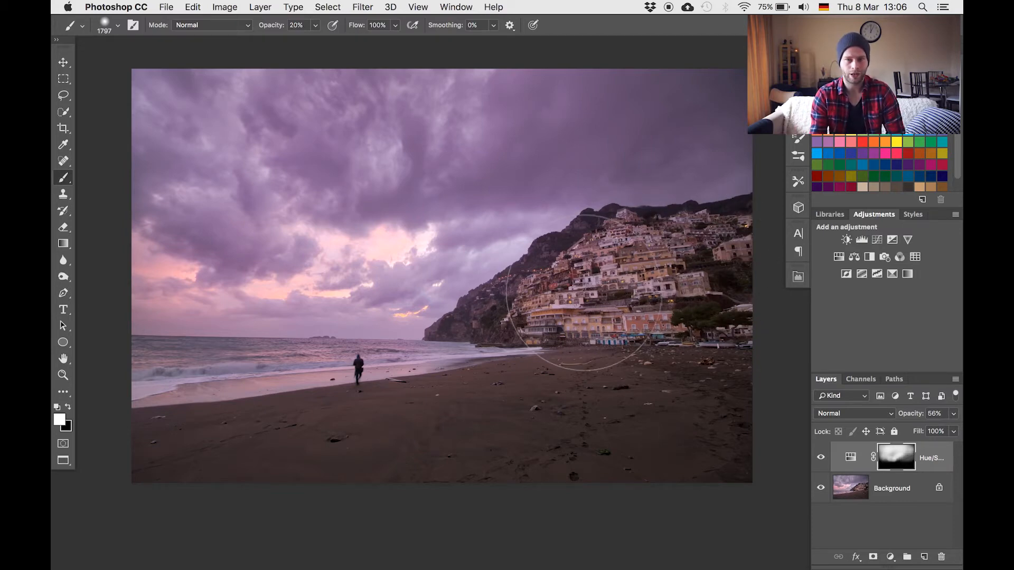
drag(465, 376, 506, 374)
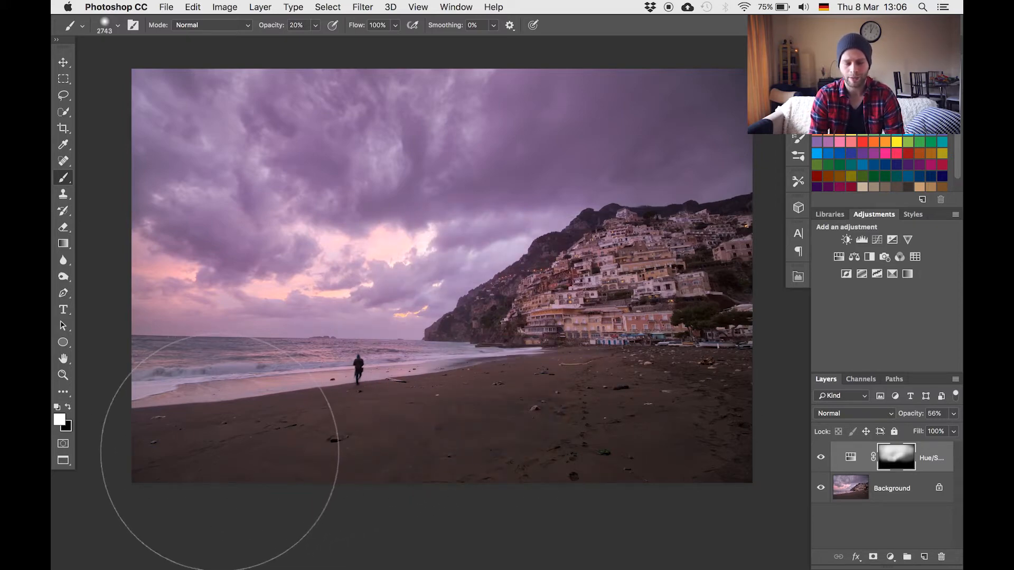
mouse_move(780, 441)
mouse_down()
mouse_move(319, 438)
mouse_move(644, 411)
mouse_move(662, 396)
mouse_move(350, 420)
mouse_up()
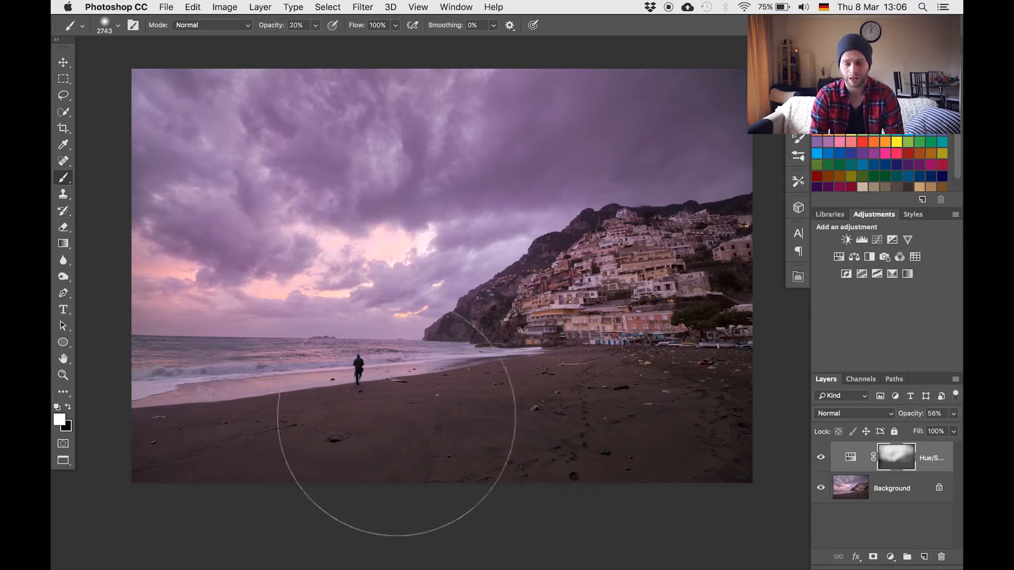
- Shift the purple Hue/Saturation layer's hue slightly toward magenta
double_click(851, 457)
drag(716, 133, 720, 139)
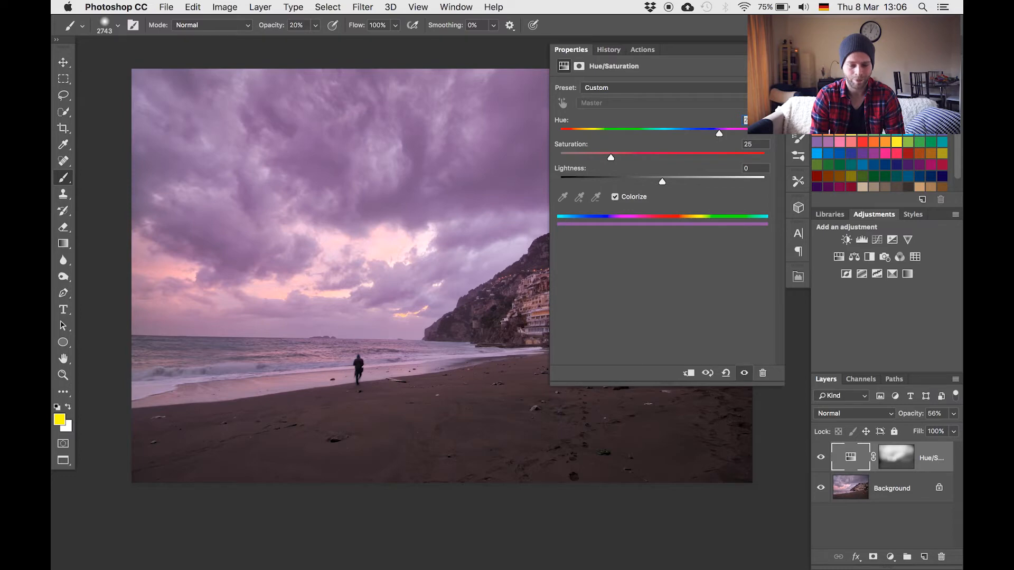
key(Return)
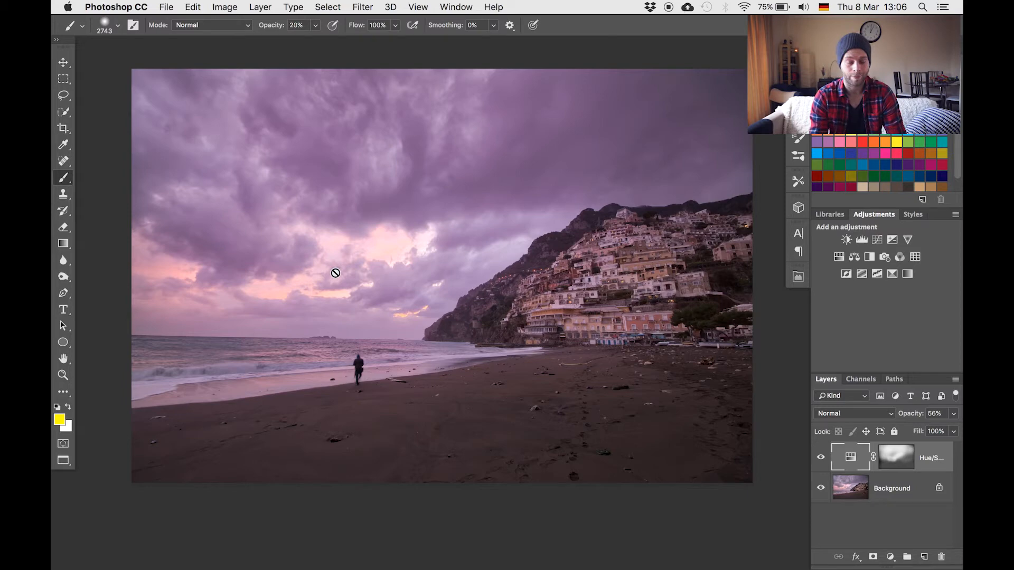
- Add a second Hue/Saturation adjustment layer and colorize it orange with saturation 49
click(839, 257)
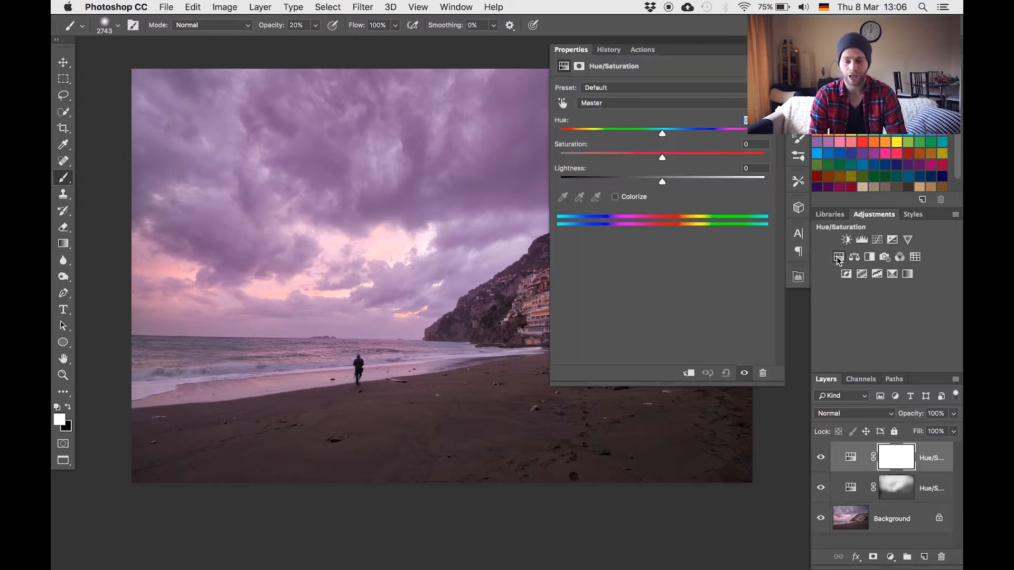
click(614, 196)
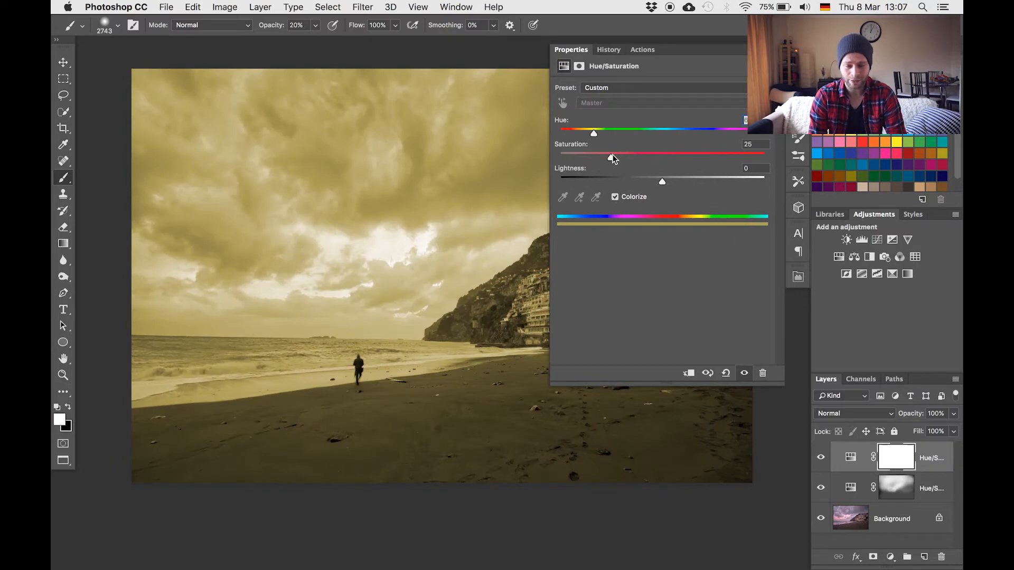
drag(611, 157, 659, 158)
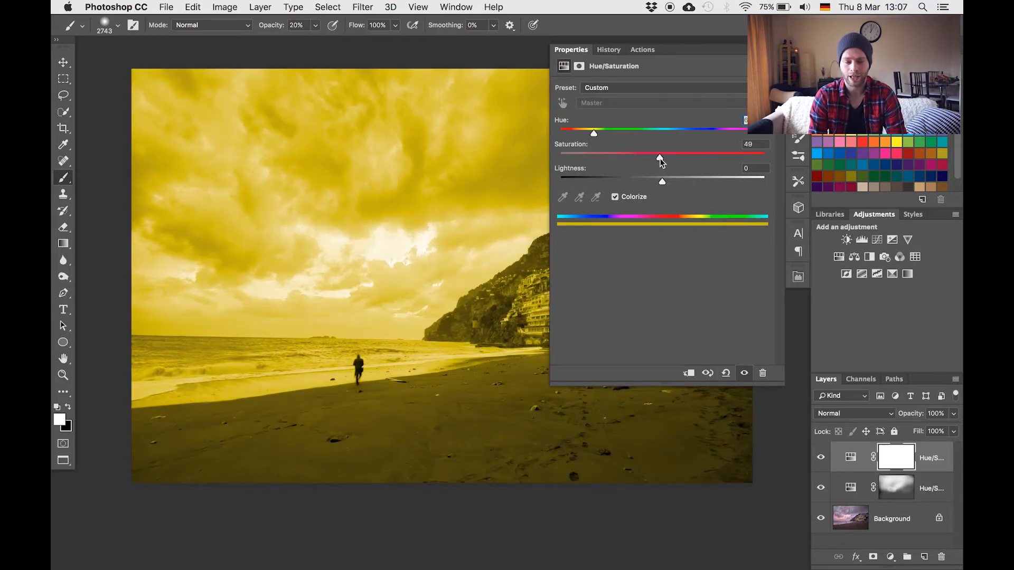
drag(592, 132, 578, 132)
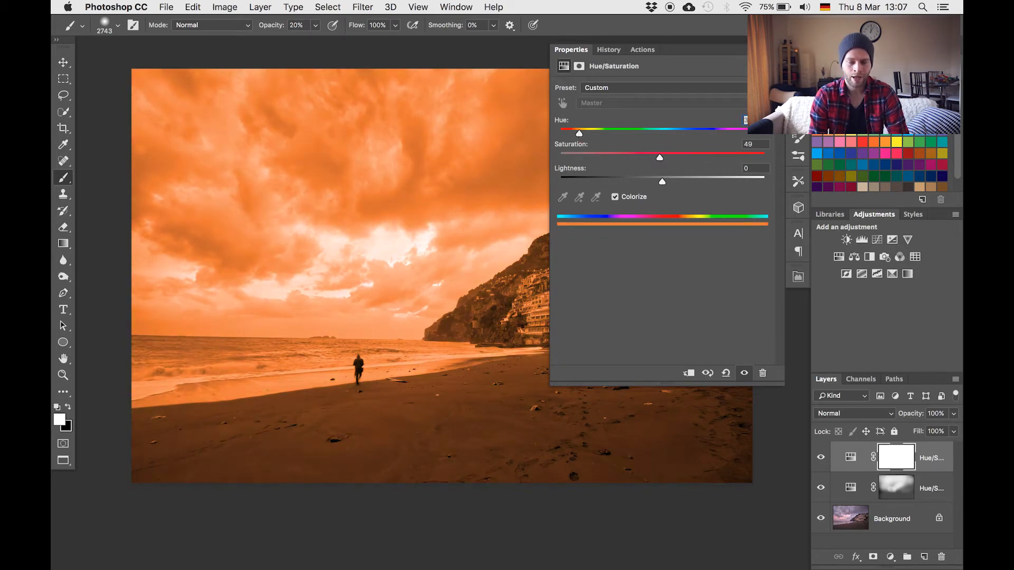
click(760, 51)
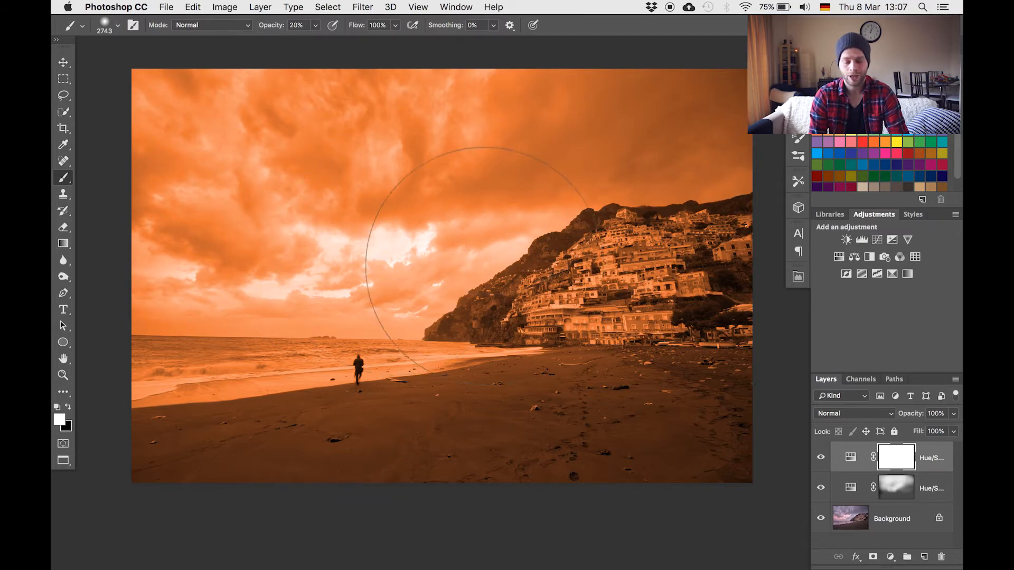
drag(521, 264, 355, 271)
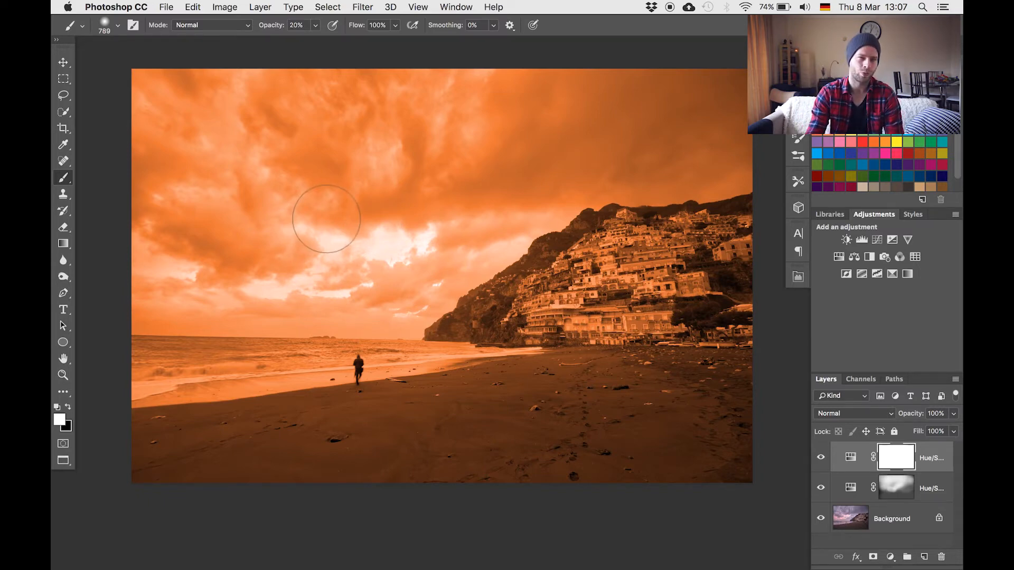
- Set the orange Hue/Saturation layer's Blend If for the underlying layer to split shadows 82/255 and split highlights 0/255
double_click(932, 449)
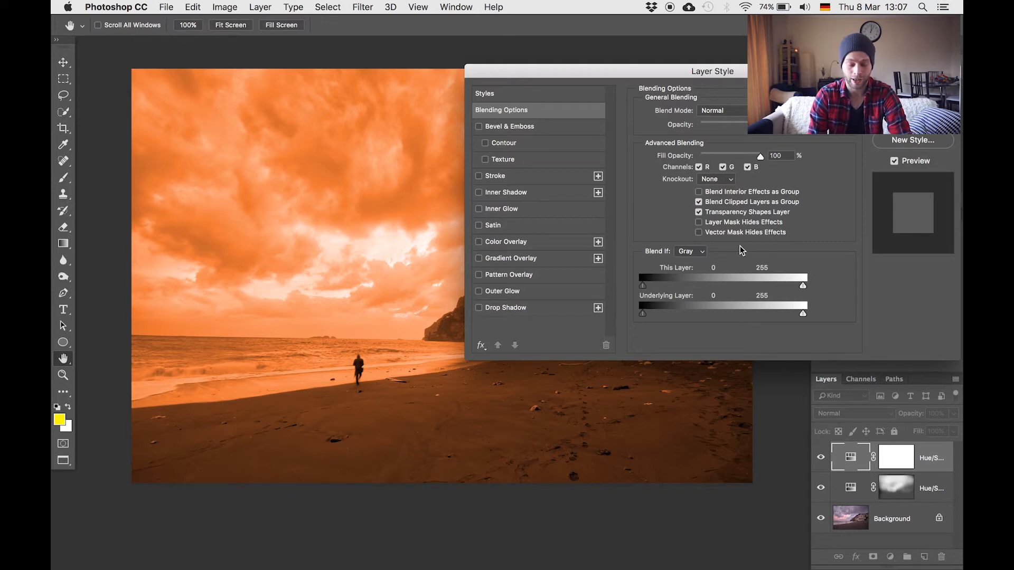
drag(521, 70, 608, 64)
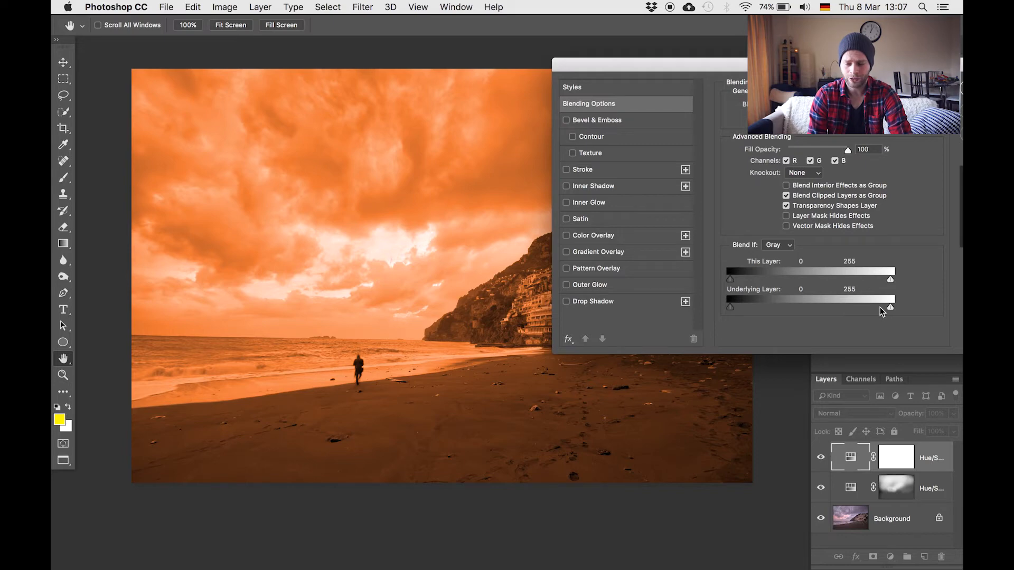
drag(891, 307, 709, 316)
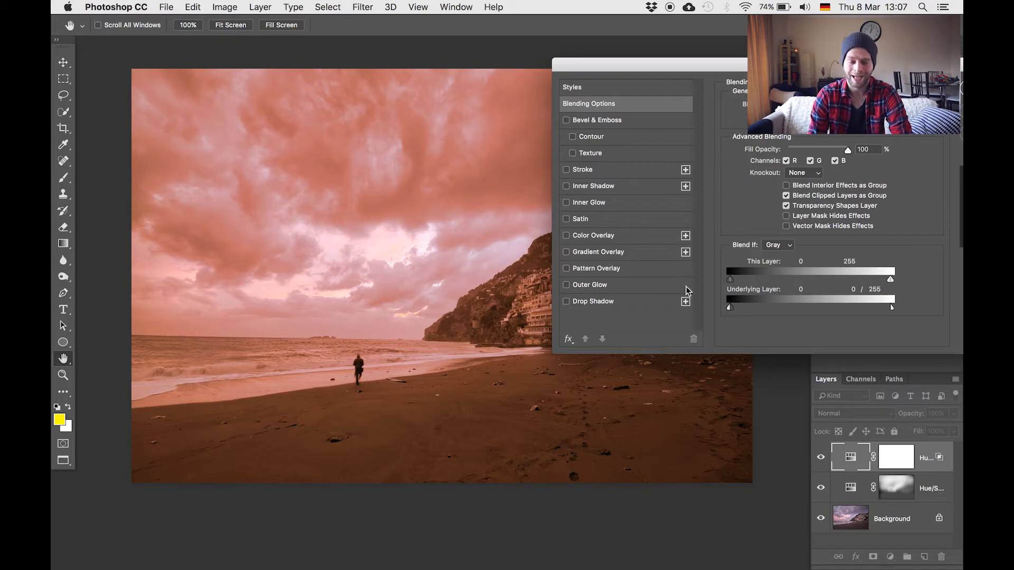
drag(735, 307, 783, 316)
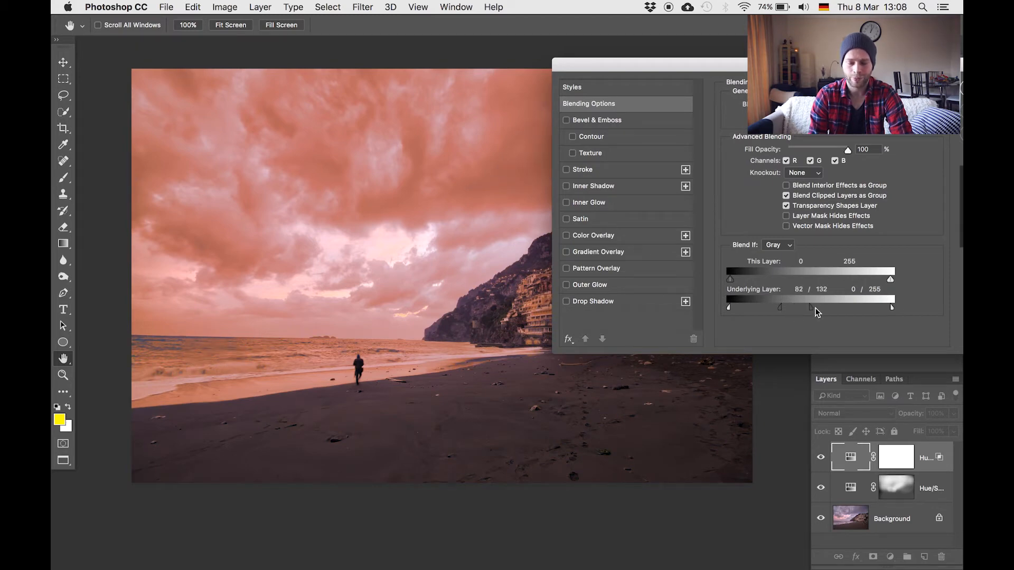
drag(859, 316, 879, 316)
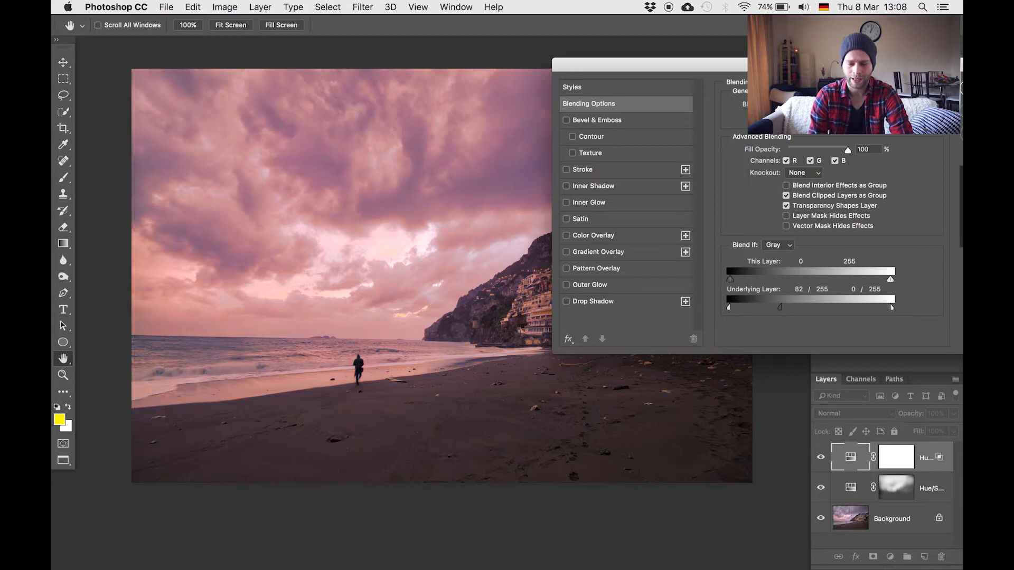
drag(863, 61, 588, 82)
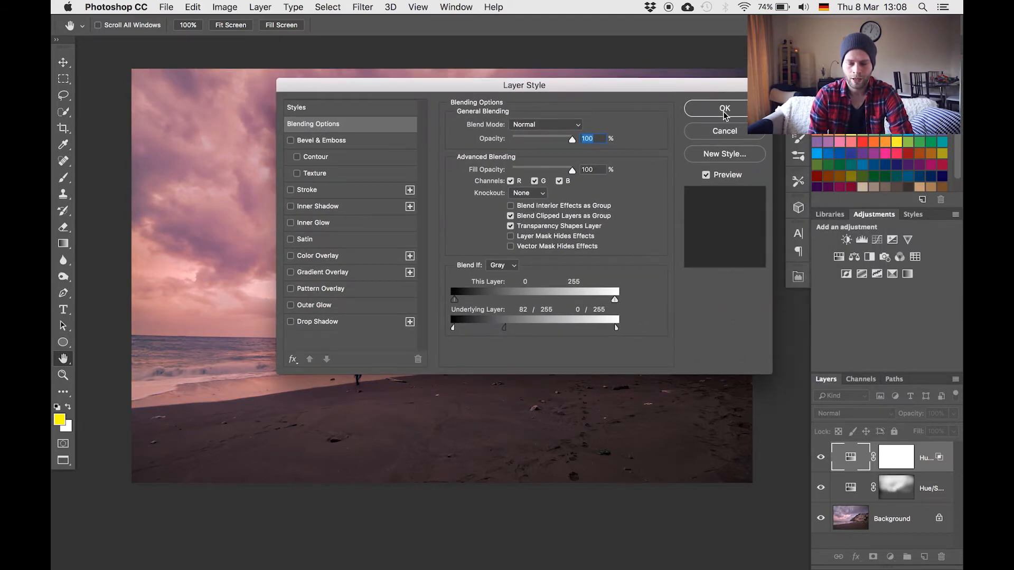
click(725, 111)
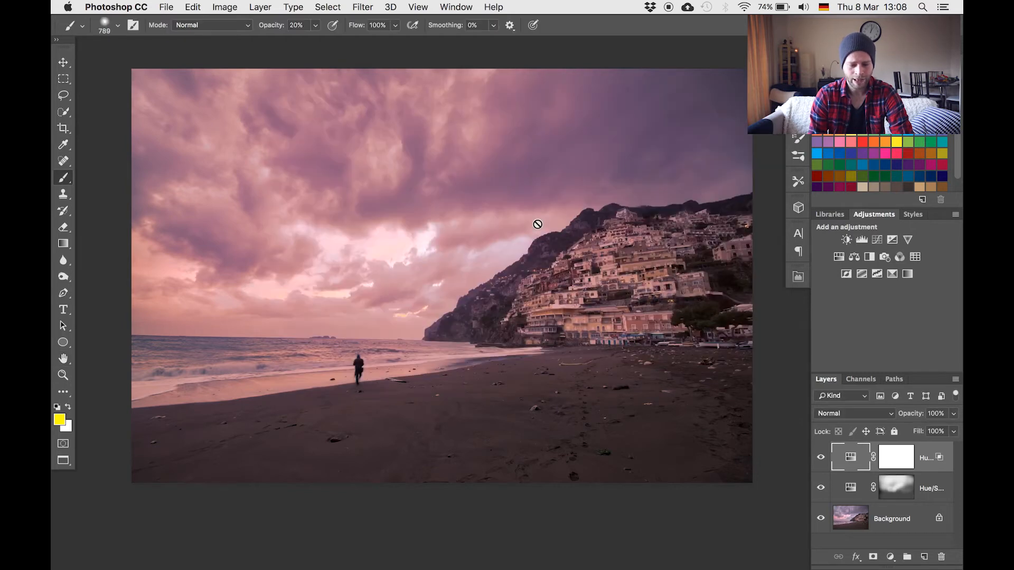
- Restore the default white and black colors and invert the orange Hue/Saturation layer's mask to black
scroll(537, 224, down, 2)
scroll(537, 224, up, 2)
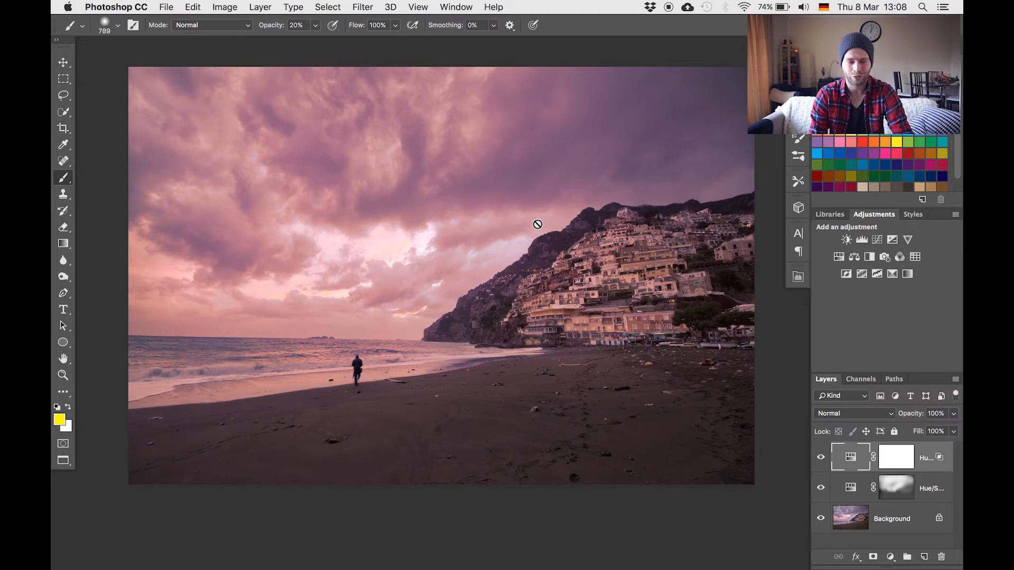
click(898, 458)
key(d)
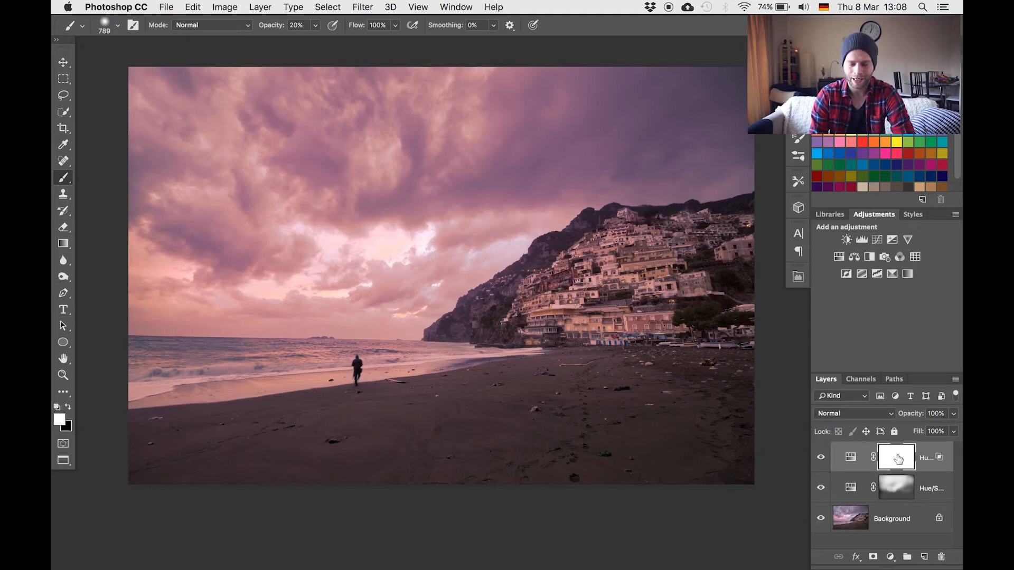
key(super+i)
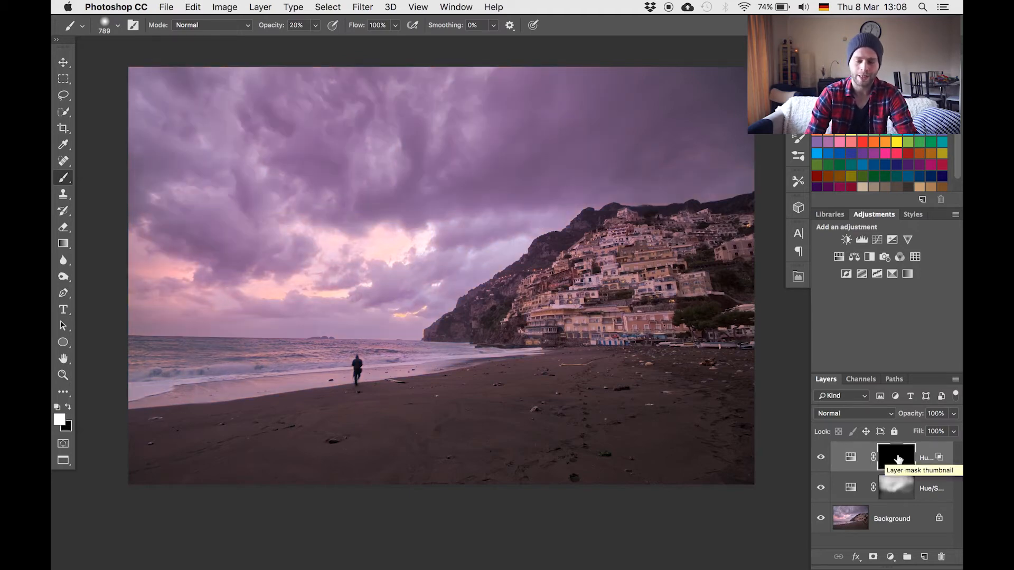
- Paint the orange tint into the central clouds around the bright opening at 20% opacity, using a brush size of 2121
drag(391, 317, 533, 330)
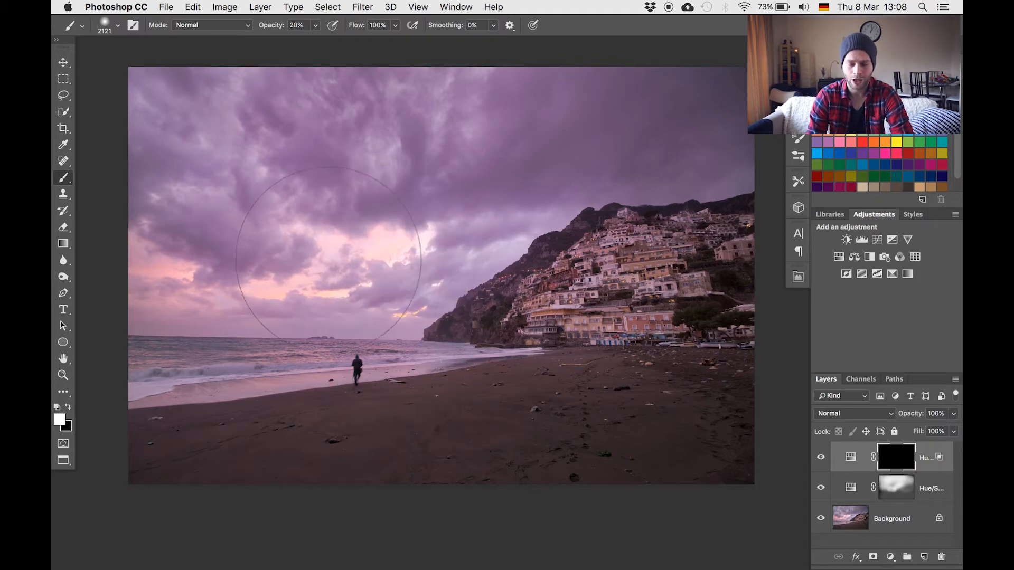
drag(329, 260, 301, 244)
mouse_move(391, 248)
mouse_down()
mouse_move(352, 249)
mouse_move(423, 199)
mouse_move(402, 199)
mouse_up()
drag(321, 174, 305, 182)
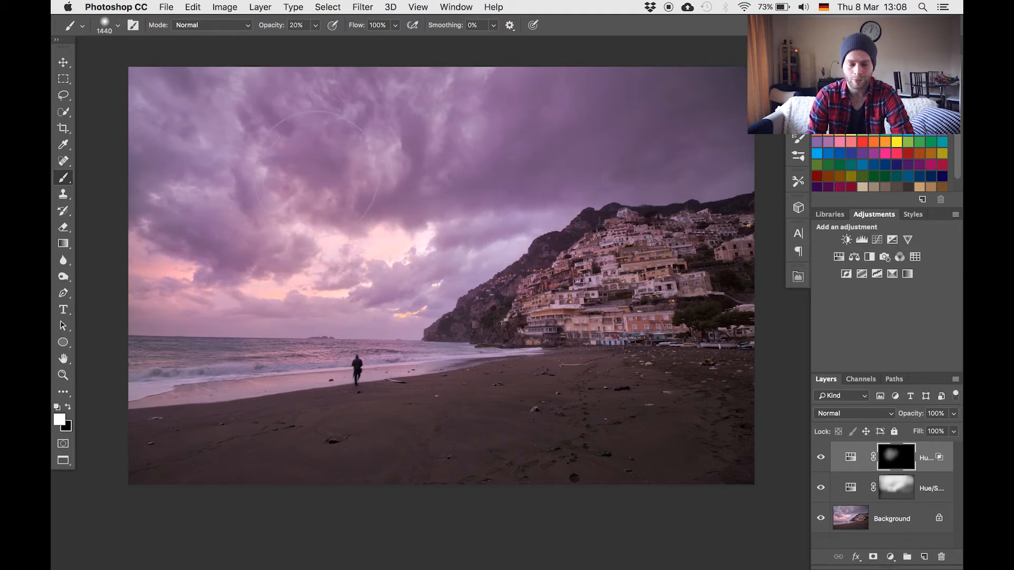
- Extend the orange tint across the bright opening and the clouds toward the left edge with a 1440 brush, and compare with the layer hidden
click(412, 249)
click(273, 260)
click(226, 231)
click(172, 220)
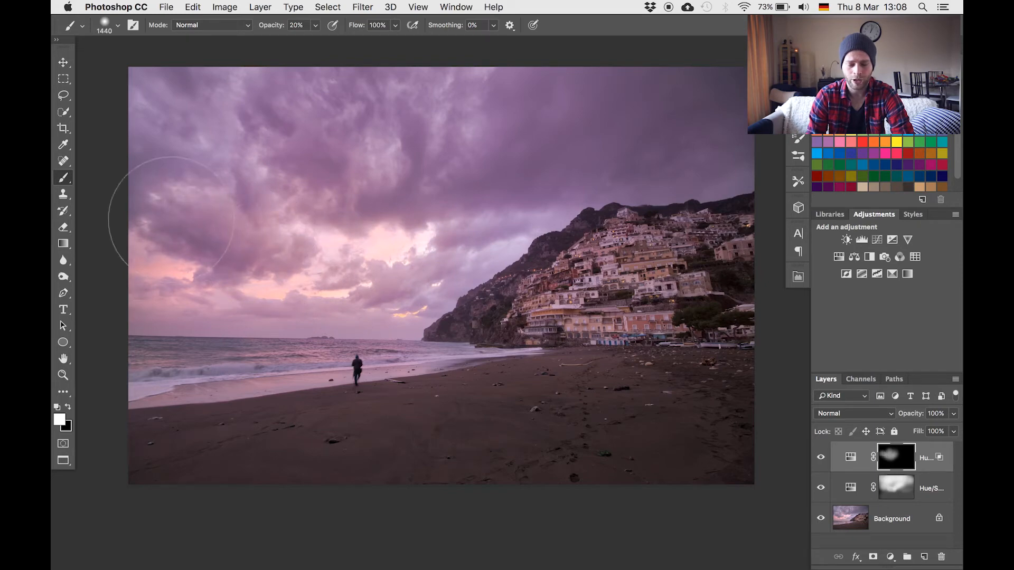
click(136, 197)
drag(342, 258, 319, 264)
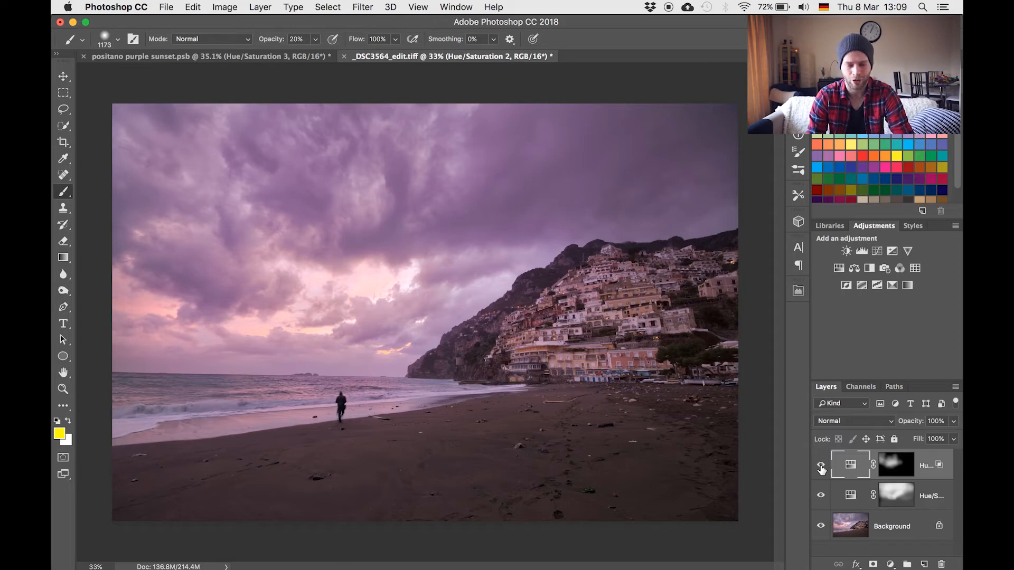
click(821, 467)
click(821, 468)
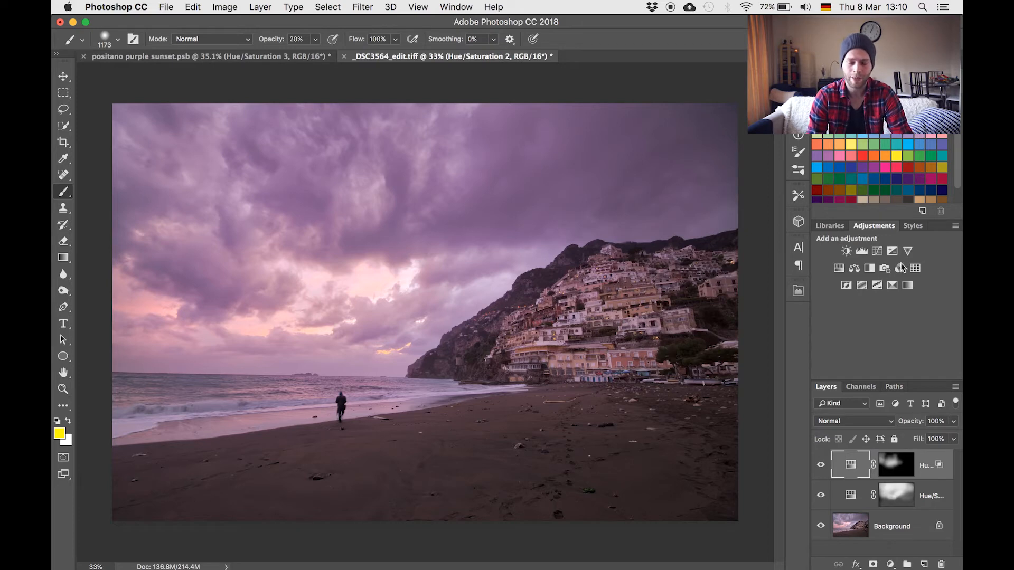
- Add a Curves adjustment layer and darken the midtones by moving input 148 to output 134
click(876, 252)
mouse_move(688, 196)
mouse_down()
mouse_move(689, 212)
mouse_move(686, 204)
mouse_up()
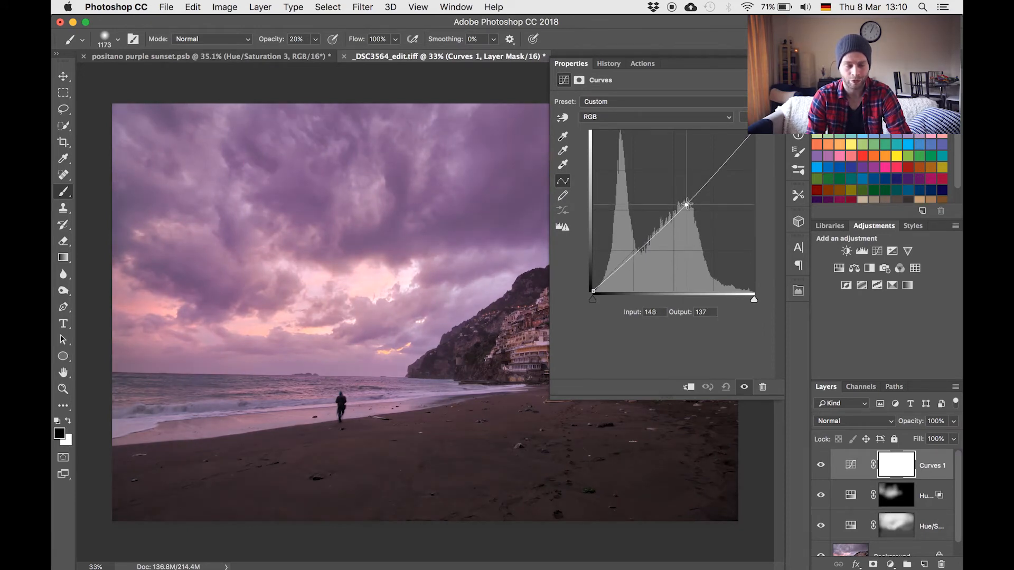
drag(686, 204, 686, 206)
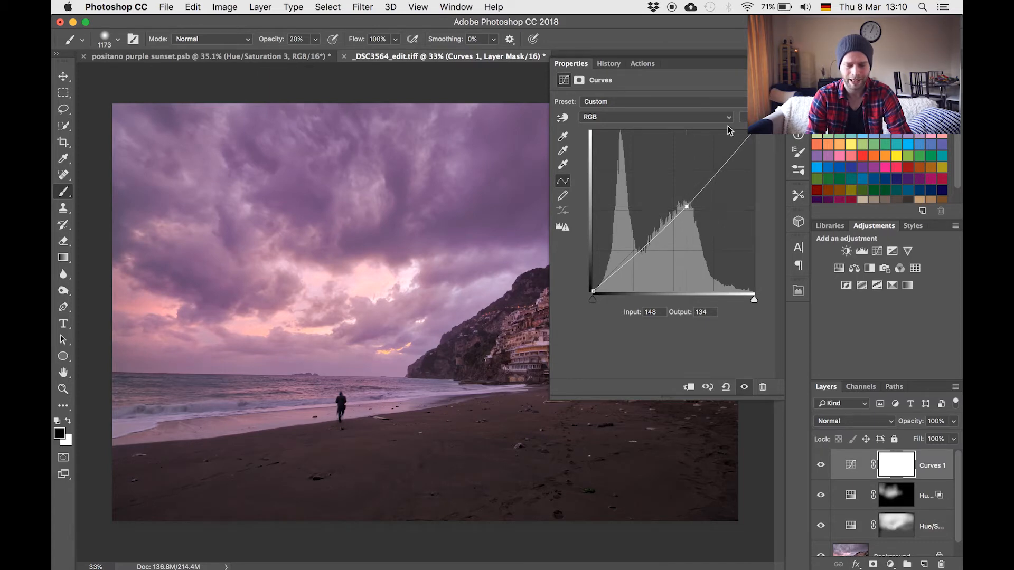
click(762, 64)
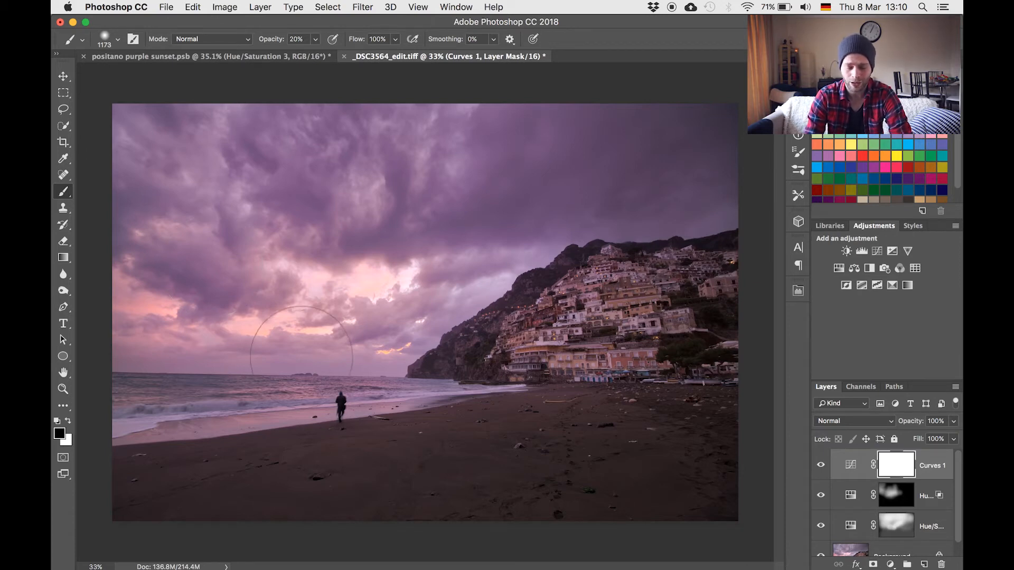
- Invert the Curves mask and paint the darkening into the sky and foreground beach in white at 20% opacity, using a 2966 brush
key(super+i)
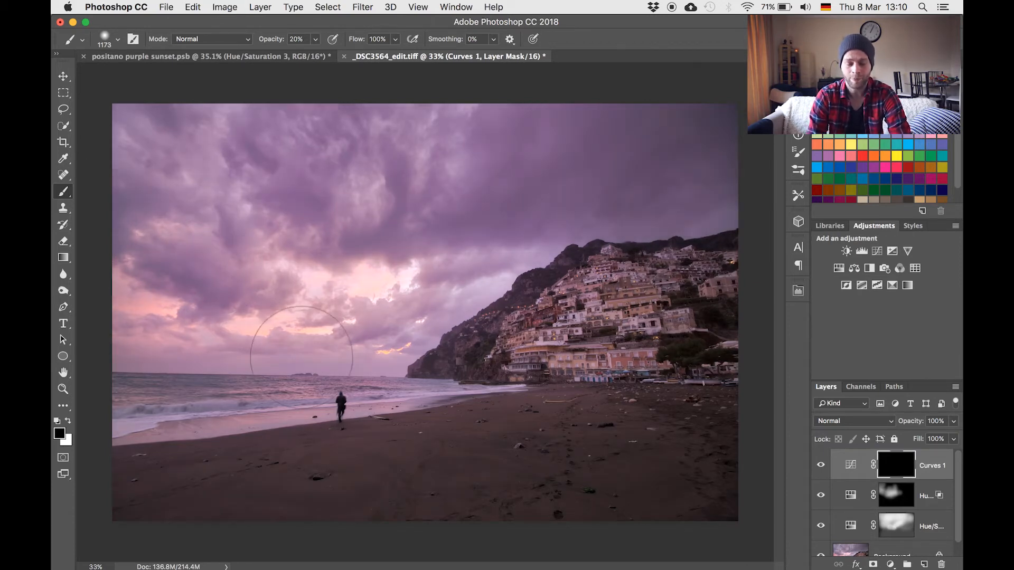
drag(254, 332, 433, 342)
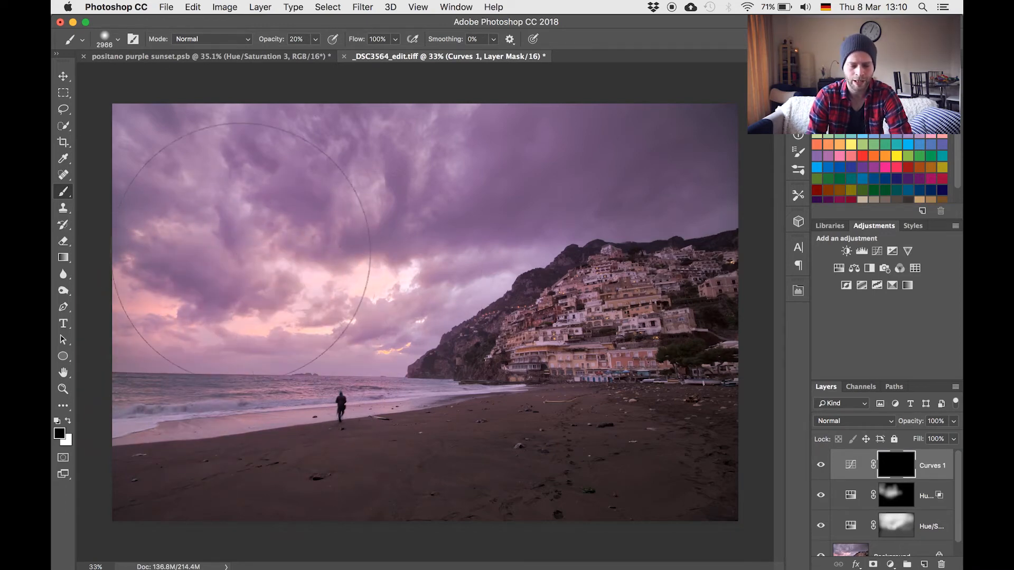
key(x)
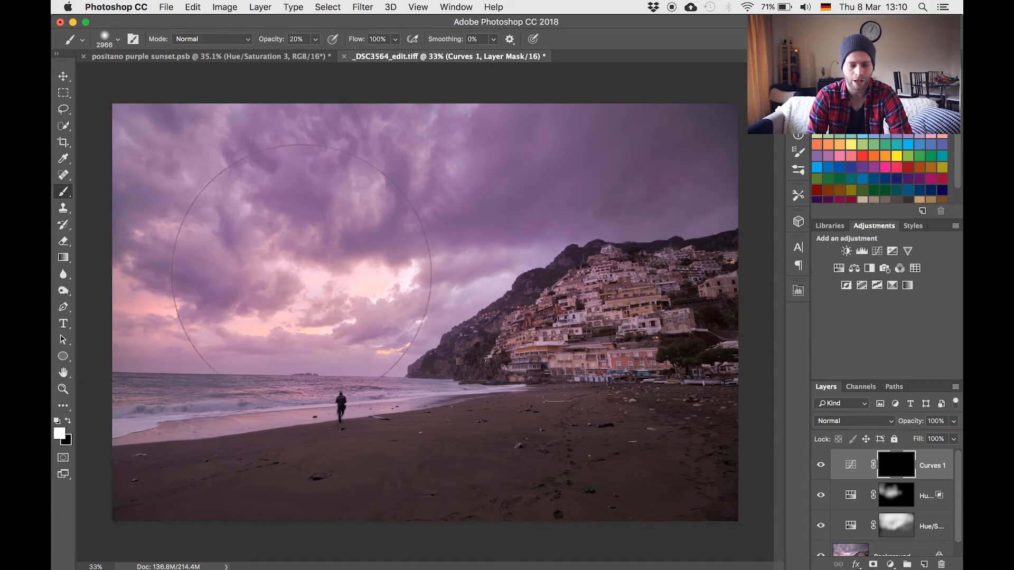
click(217, 273)
drag(216, 274, 203, 182)
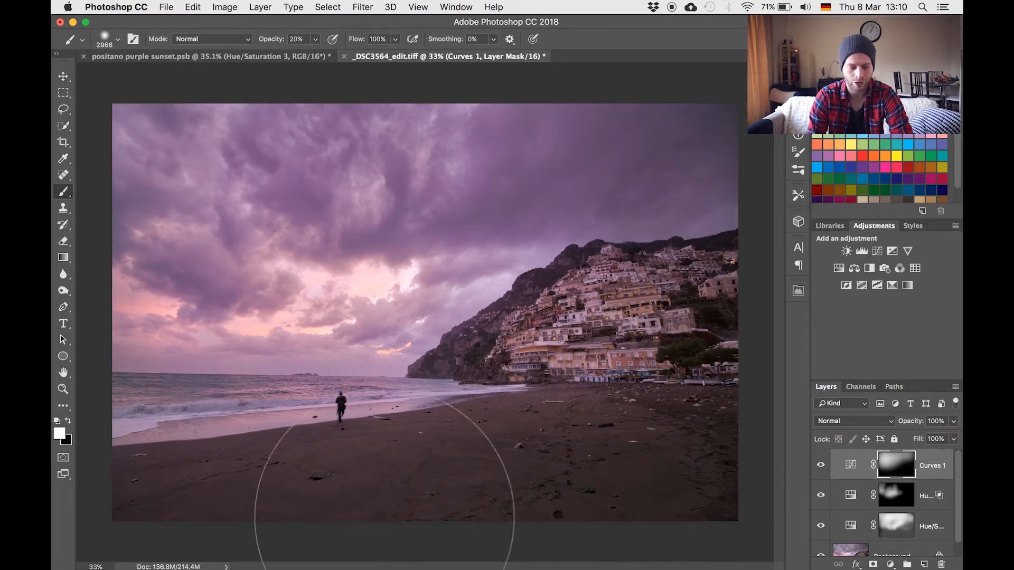
click(265, 508)
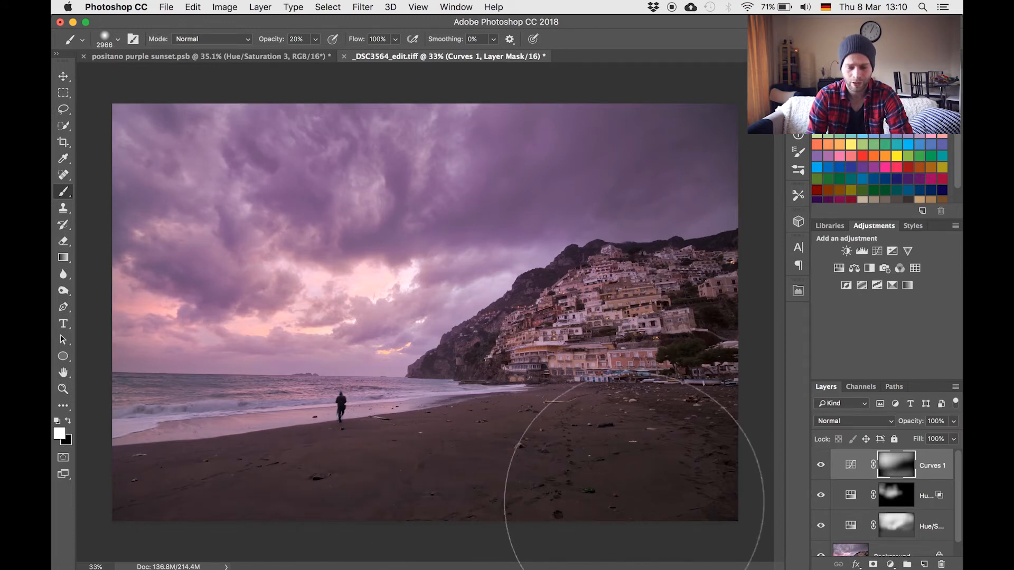
click(647, 491)
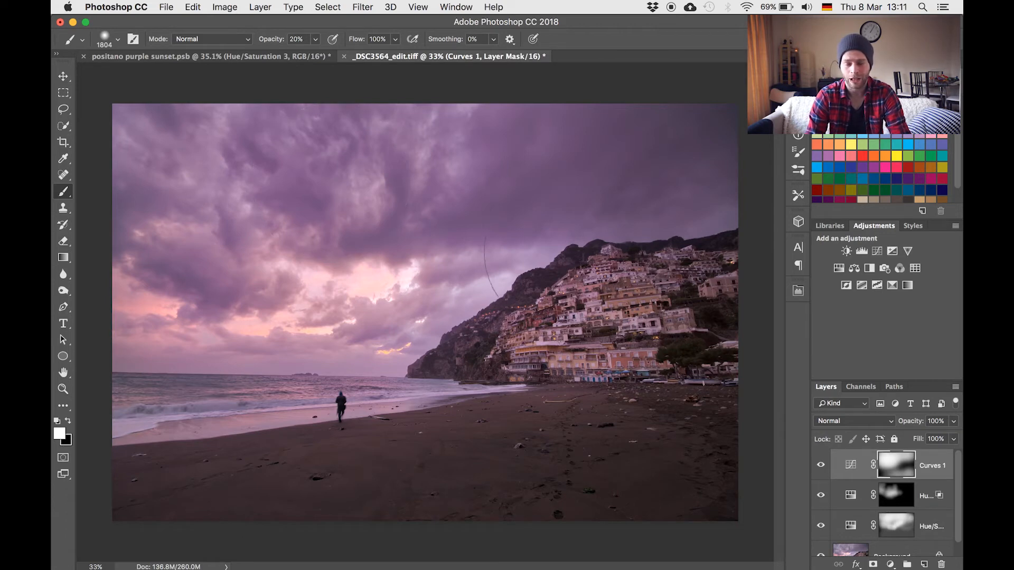
- Add a second Curves adjustment layer and brighten the highlights by moving the white point to input 238, output 255
click(878, 252)
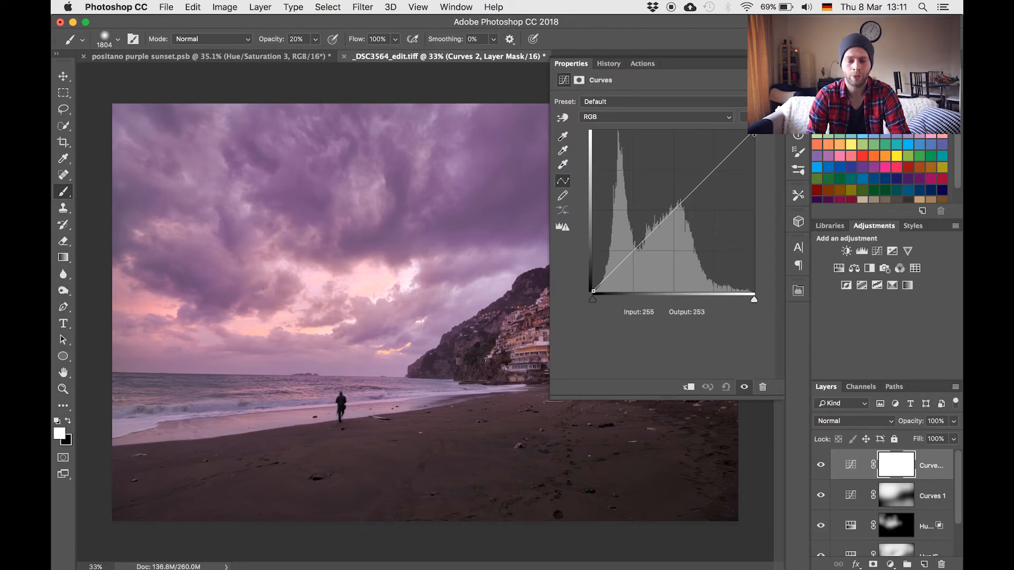
drag(754, 300, 754, 299)
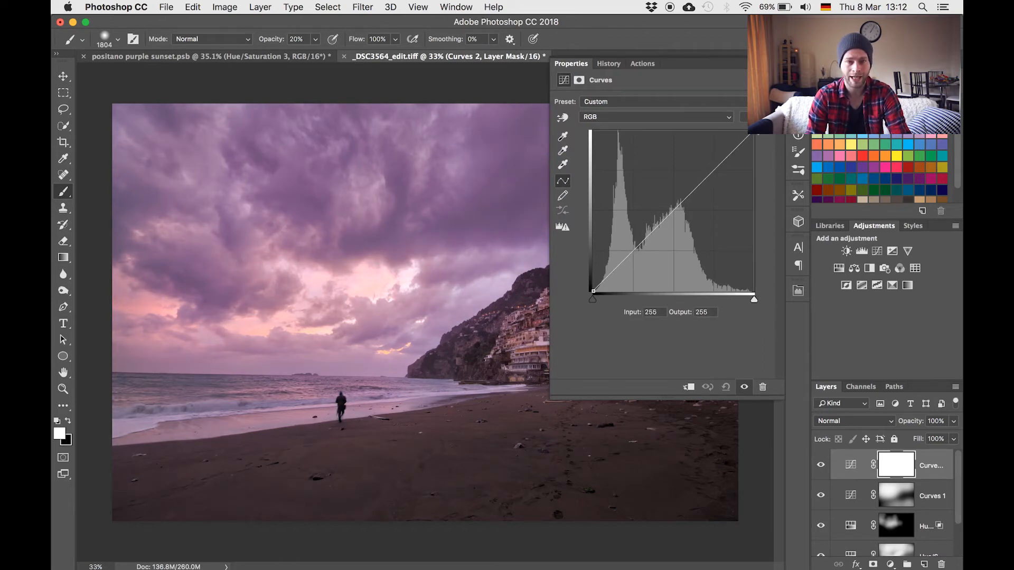
mouse_move(753, 133)
mouse_down()
mouse_move(731, 129)
mouse_move(745, 131)
mouse_up()
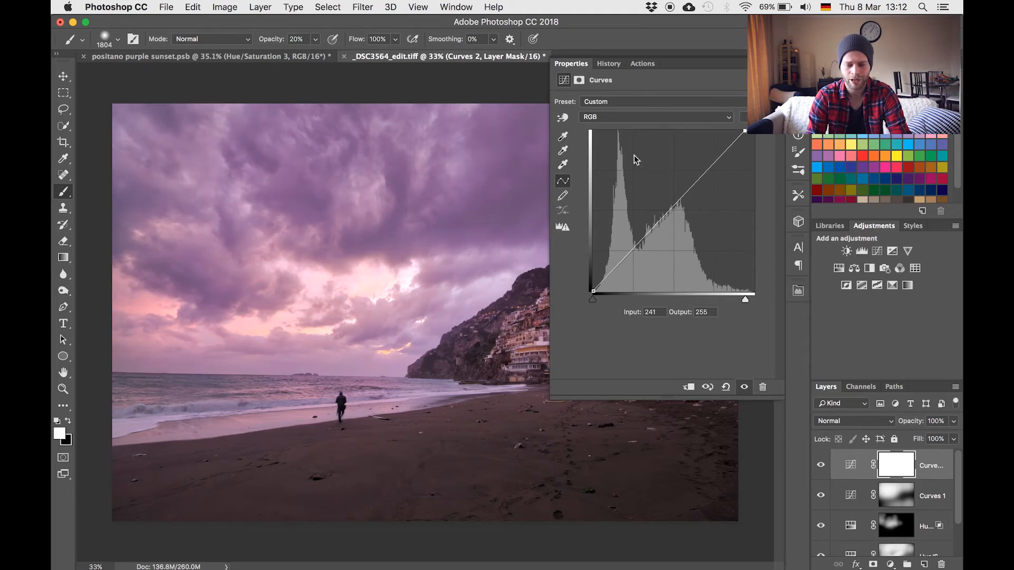
drag(744, 130, 744, 127)
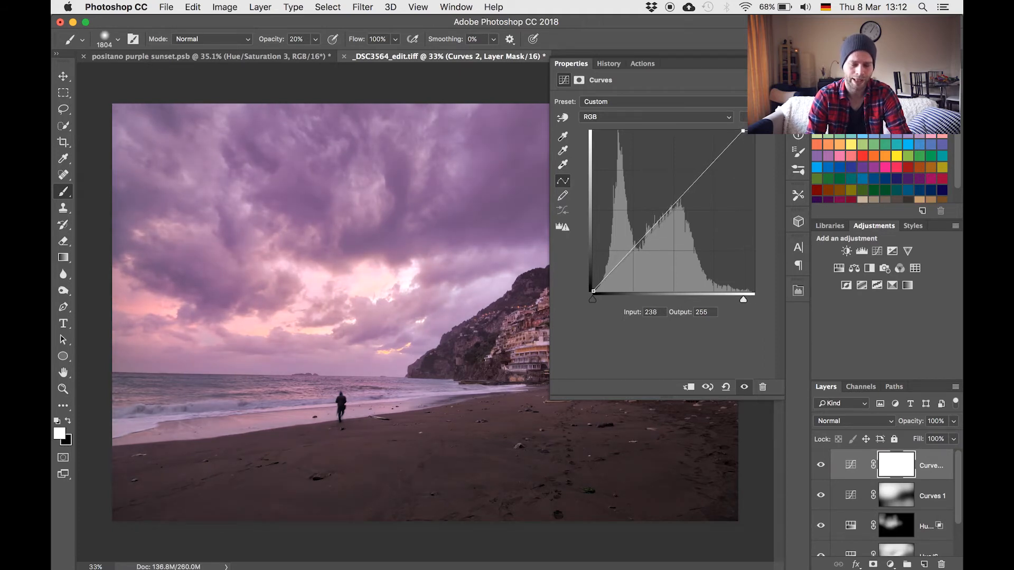
click(769, 63)
- Toggle the second Curves layer's visibility to compare the photo with and without the brightened highlights
click(821, 466)
click(821, 465)
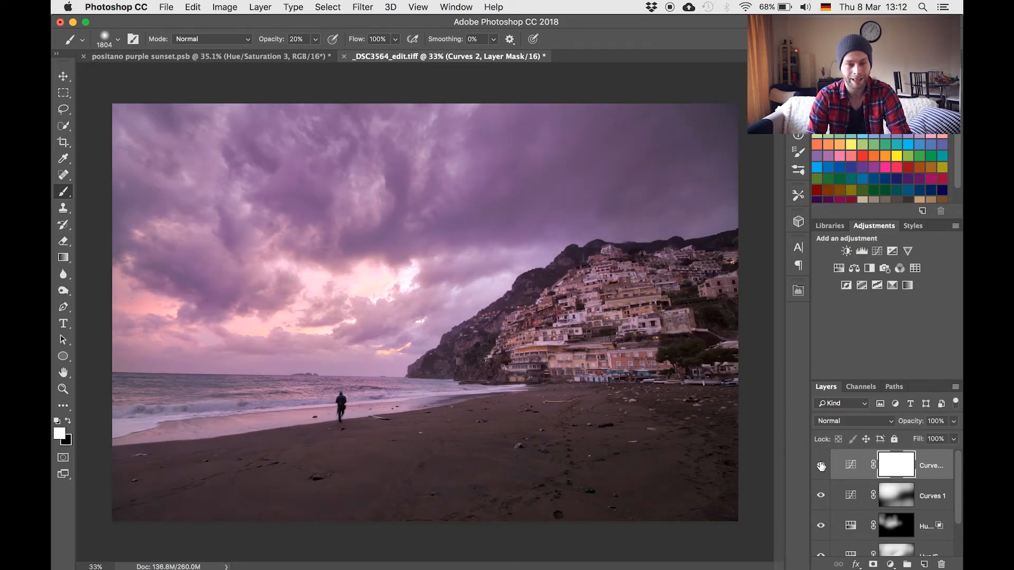
click(821, 466)
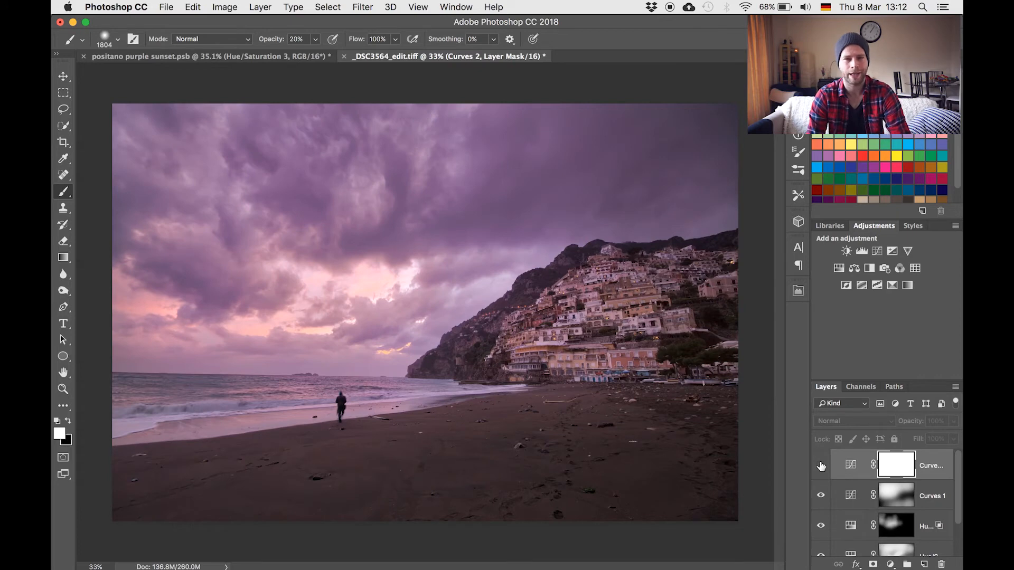
click(821, 466)
click(821, 465)
click(821, 466)
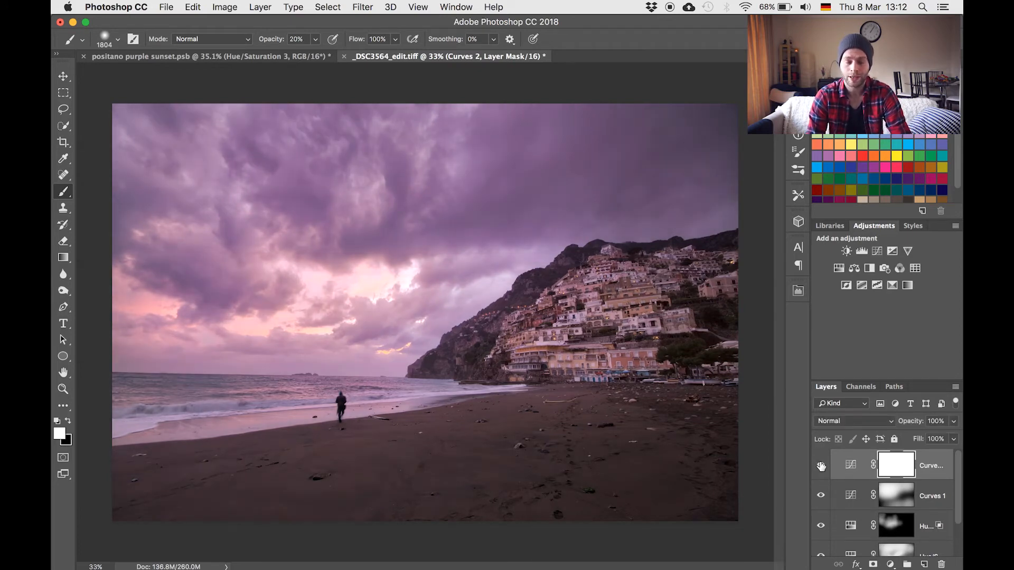
- Add a third Hue/Saturation adjustment layer and raise its master saturation to about +19
click(840, 270)
drag(663, 174, 663, 175)
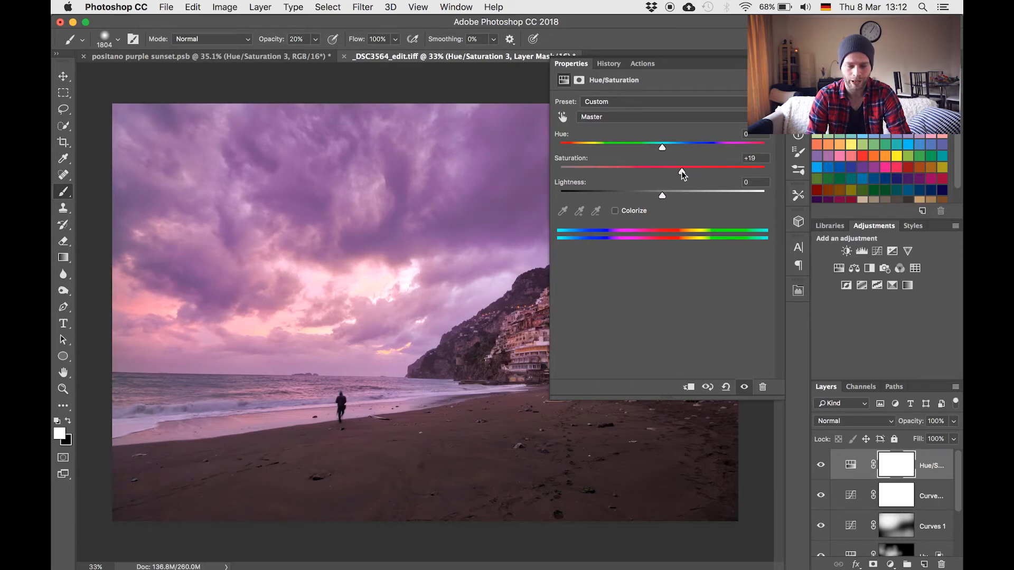
drag(664, 172, 684, 171)
click(768, 64)
- Invert the new Hue/Saturation mask to black and paint the saturation boost into the glowing clouds at 20% opacity with a 2103 brush
scroll(563, 259, down, 5)
scroll(560, 262, up, 4)
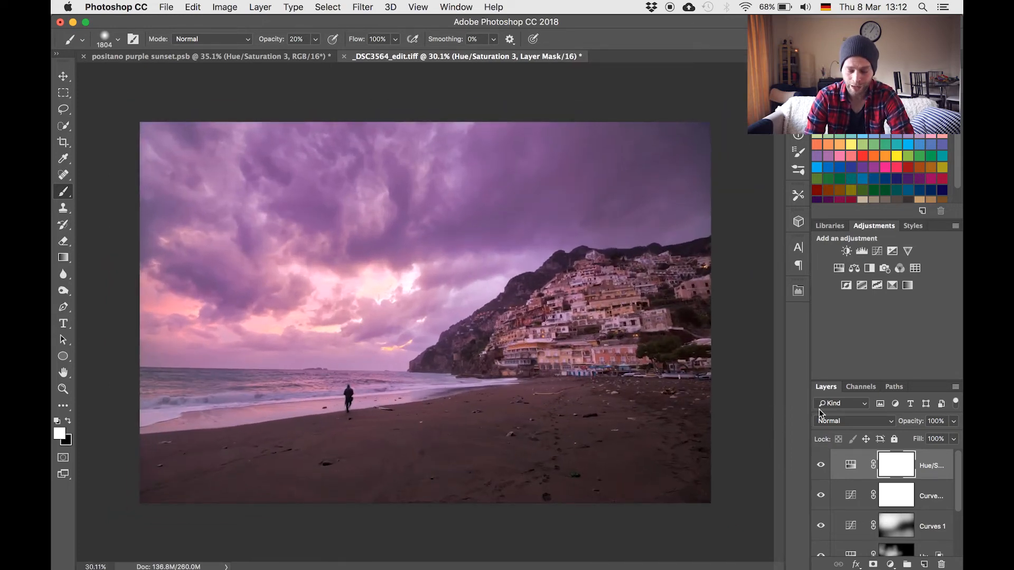
key(super+i)
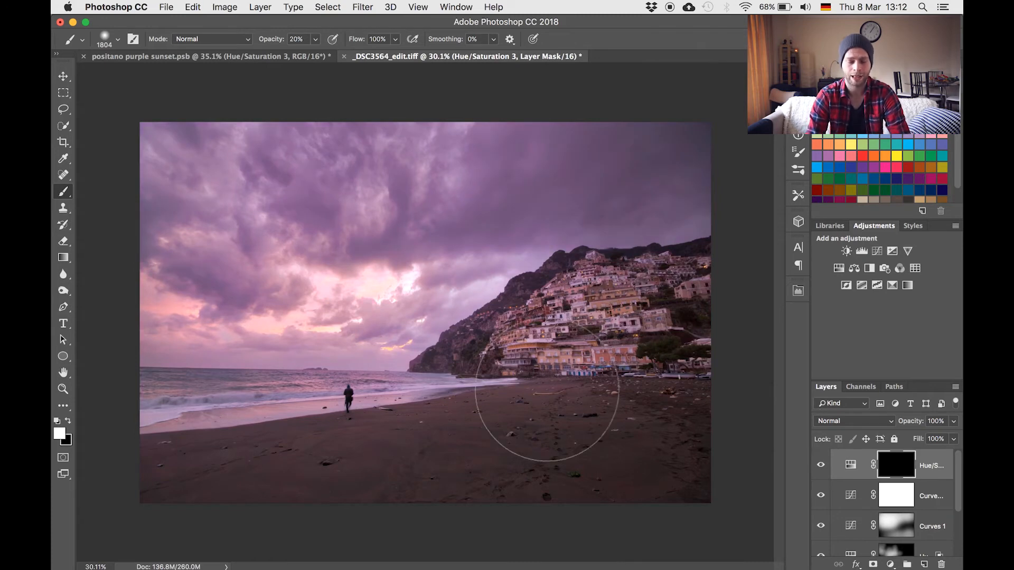
drag(329, 319, 356, 323)
click(231, 296)
drag(331, 294, 323, 212)
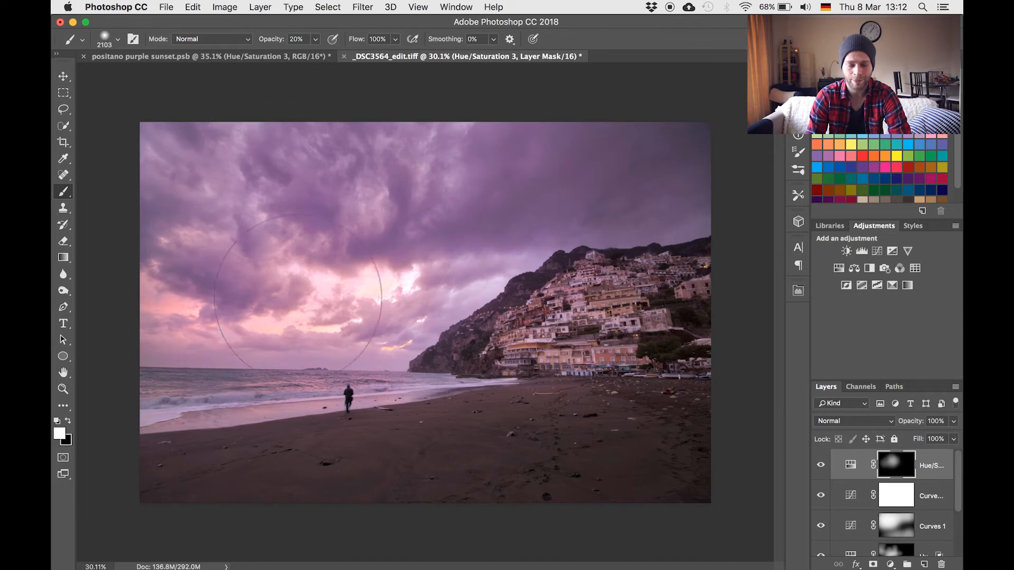
- Extend the third Hue/Saturation layer's saturation boost across more of the clouds by painting its mask with white at 20% opacity
drag(413, 290, 459, 258)
drag(196, 177, 285, 276)
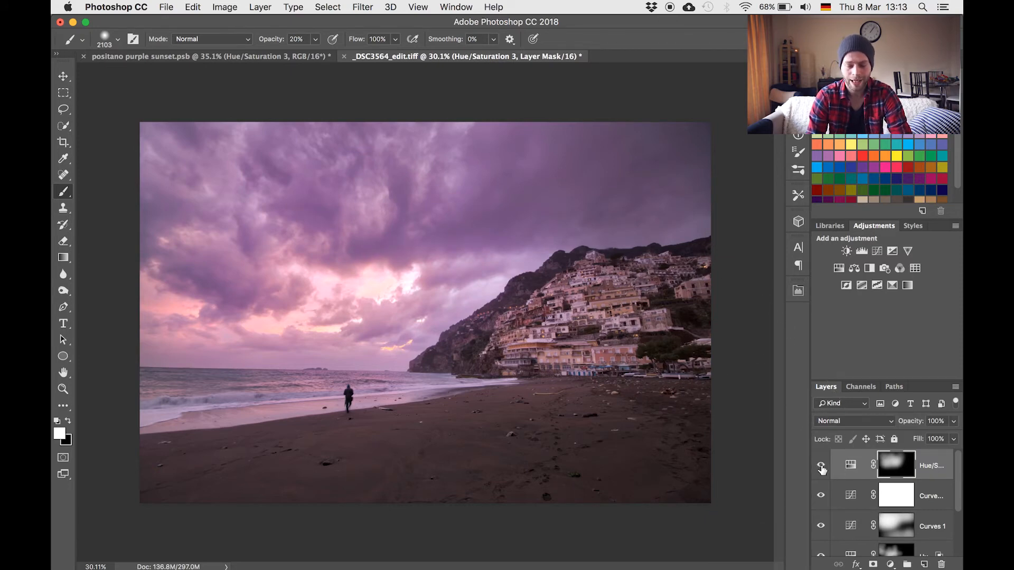
scroll(821, 469, down, 3)
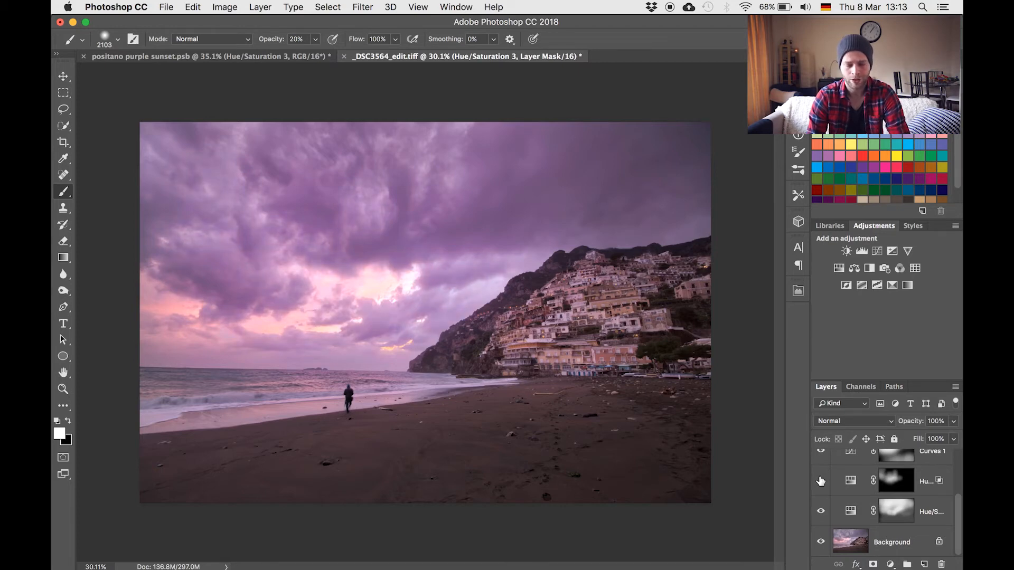
scroll(402, 359, up, 5)
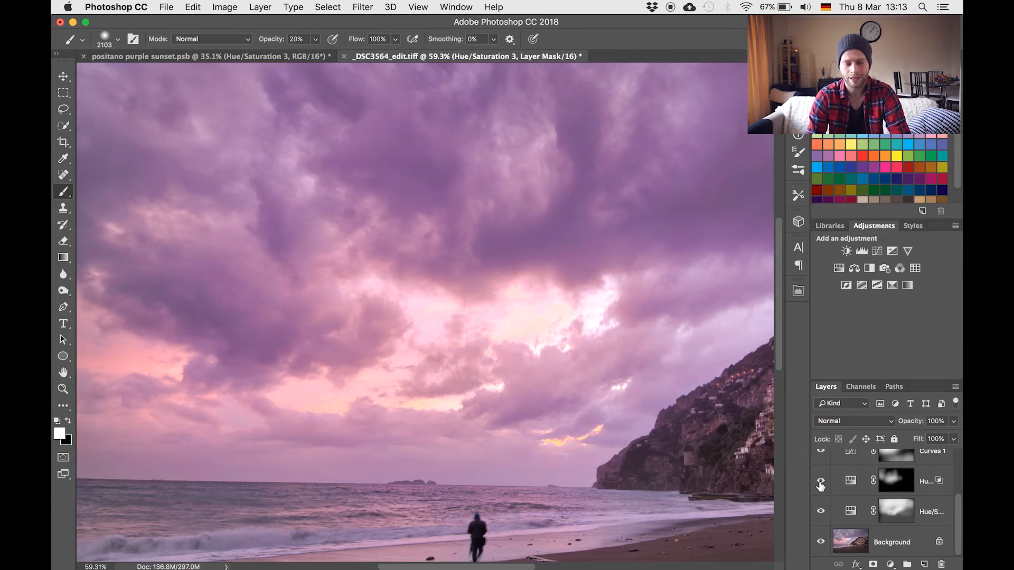
- Add a third Curves adjustment layer and lift the midtones from input 107 to output 132
scroll(547, 301, down, 3)
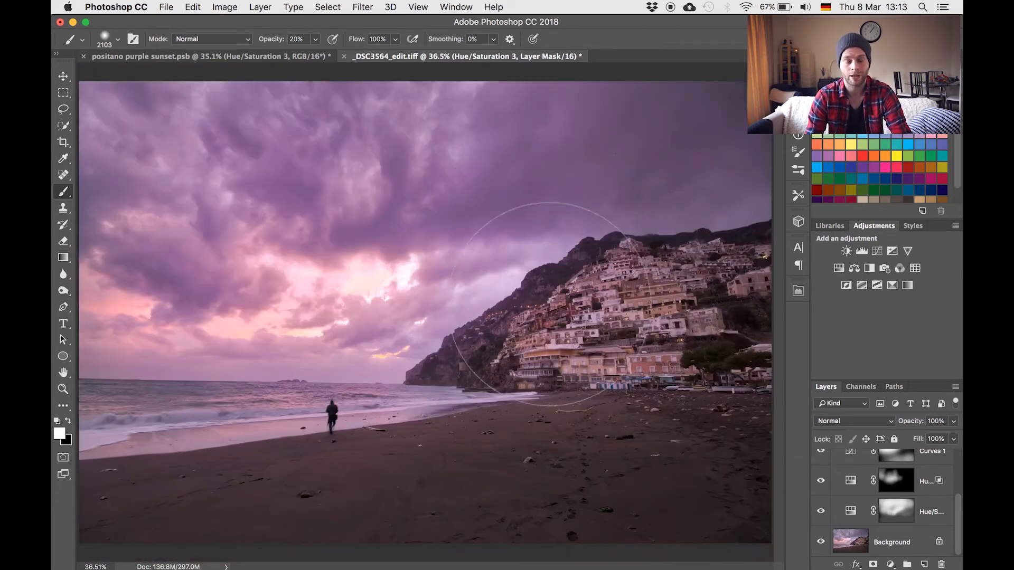
scroll(546, 304, down, 2)
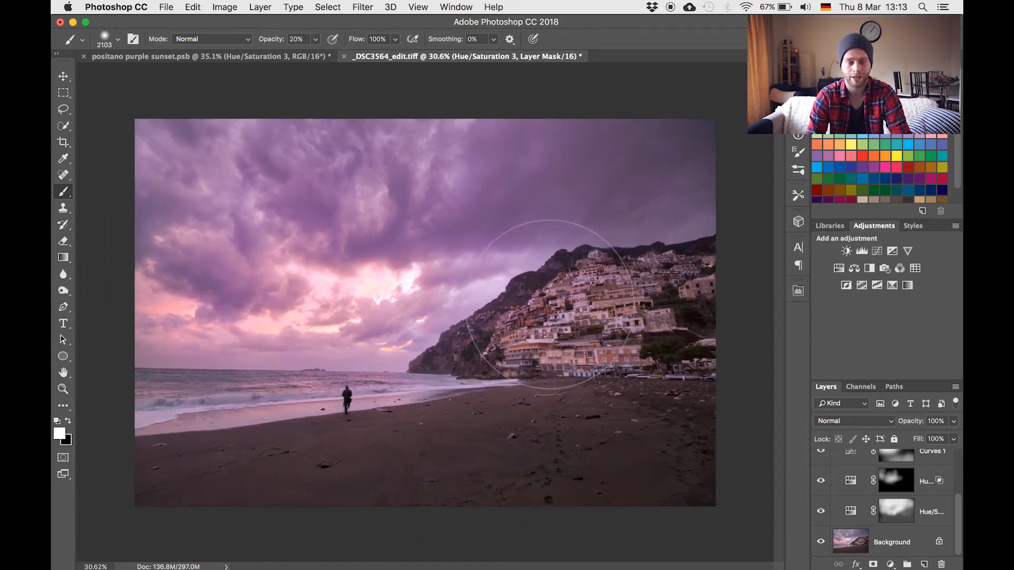
scroll(549, 304, up, 1)
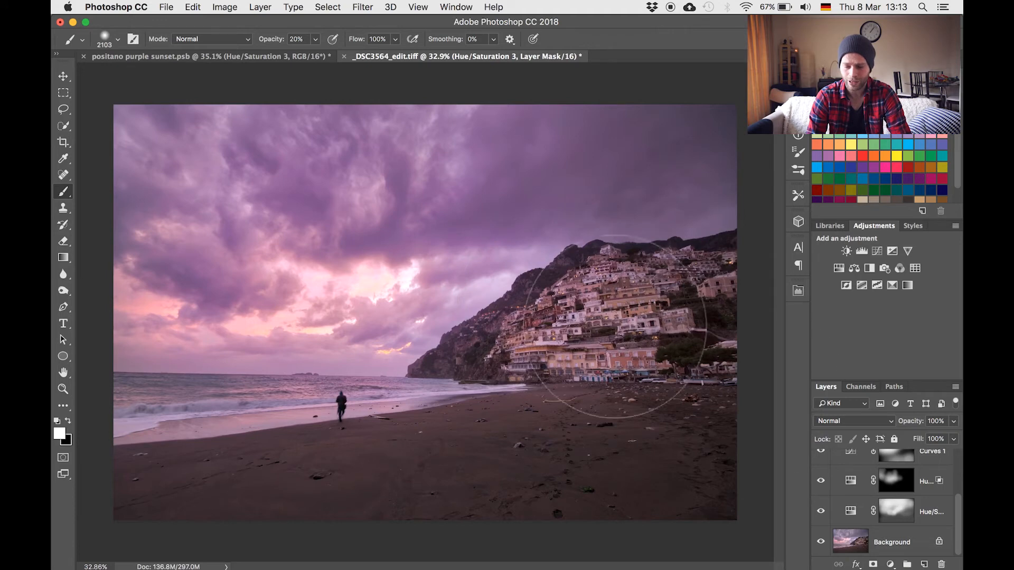
scroll(855, 486, up, 3)
click(876, 251)
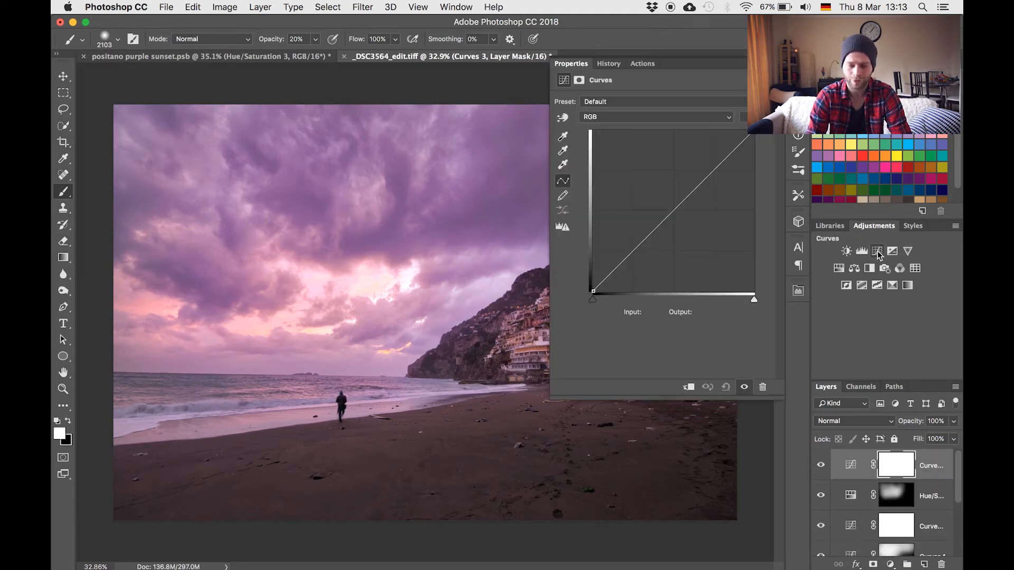
drag(659, 224, 660, 208)
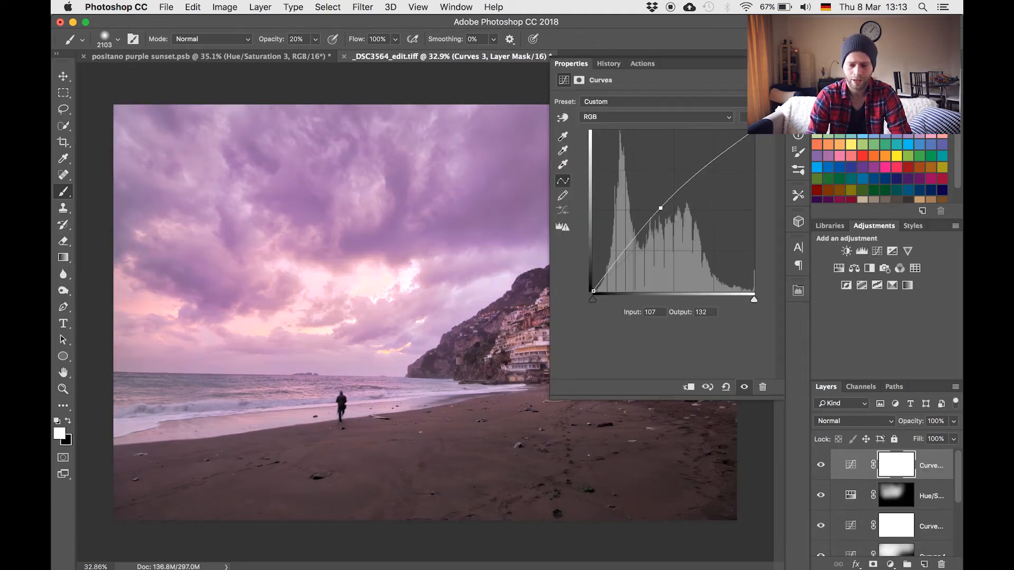
- Invert the new Curves mask to black and paint the brightening into the hillside village with a 1465 brush at 20% opacity
key(super+i)
mouse_move(618, 313)
mouse_down()
mouse_move(637, 314)
mouse_move(583, 317)
mouse_move(631, 304)
mouse_move(581, 337)
mouse_move(518, 341)
mouse_up()
click(533, 339)
mouse_move(634, 348)
mouse_down()
mouse_move(520, 349)
mouse_move(569, 344)
mouse_up()
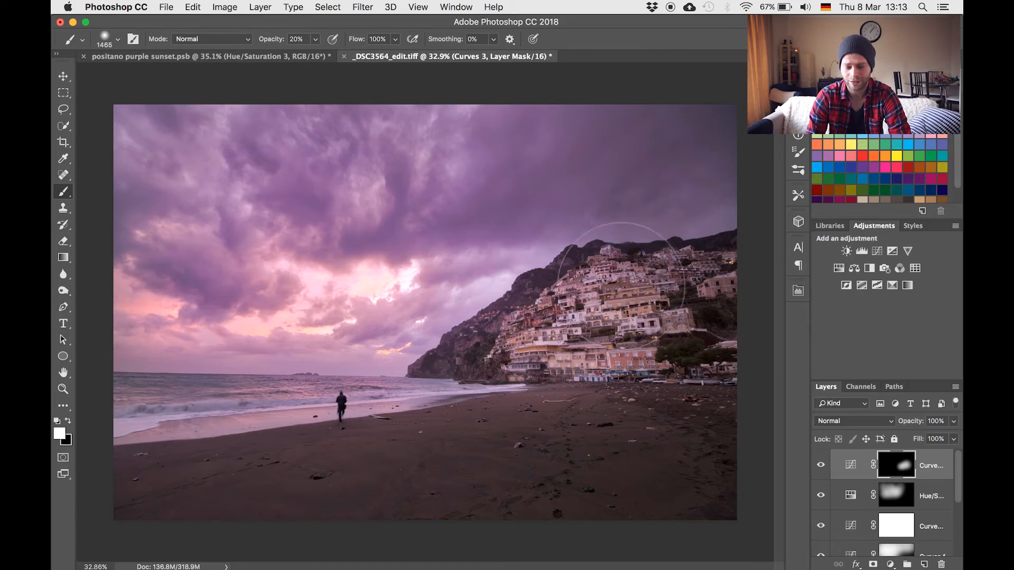
- Toggle the third Curves layer's visibility to compare the village with and without the brightening
click(825, 468)
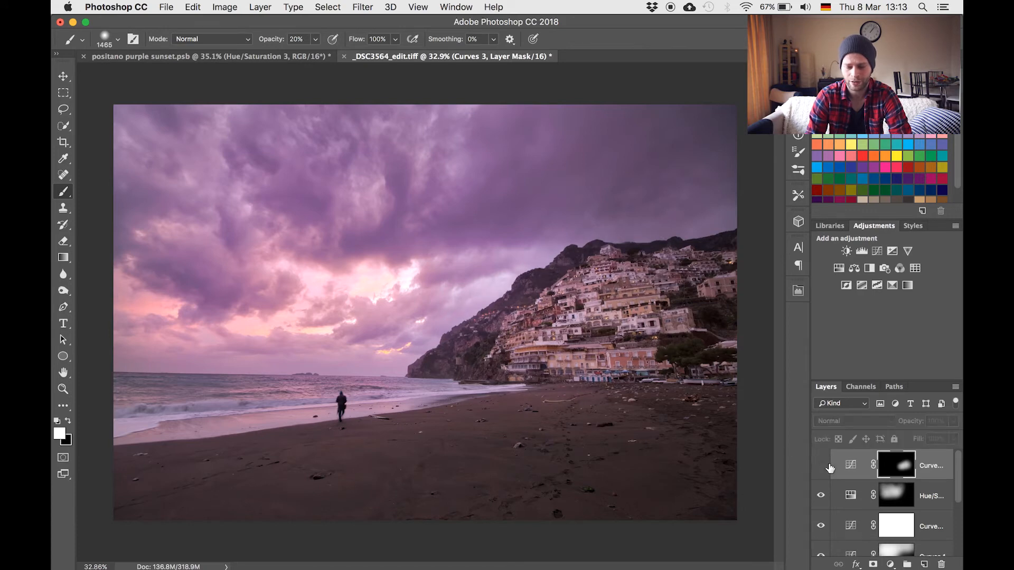
click(824, 467)
scroll(619, 415, down, 2)
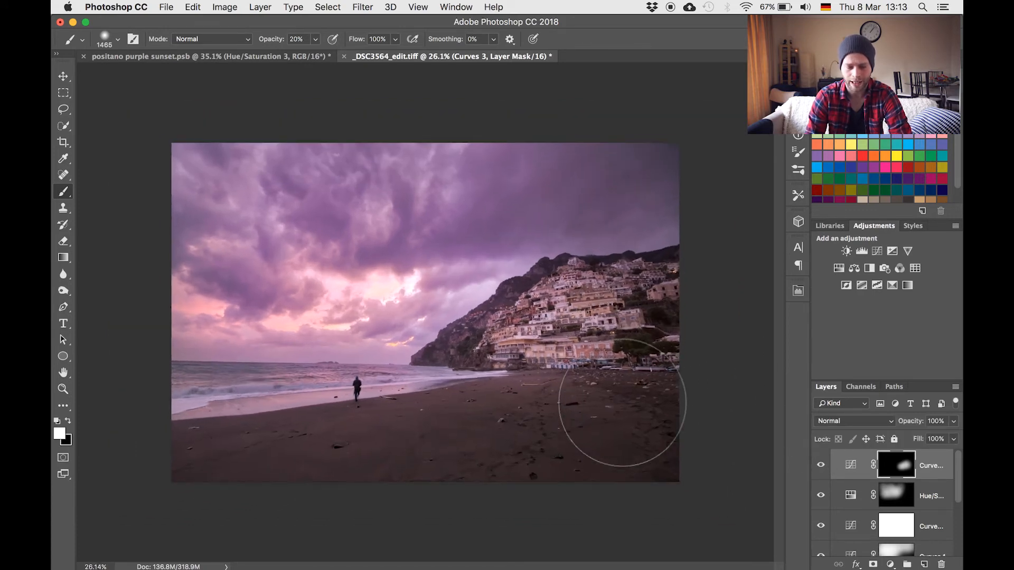
scroll(623, 403, up, 1)
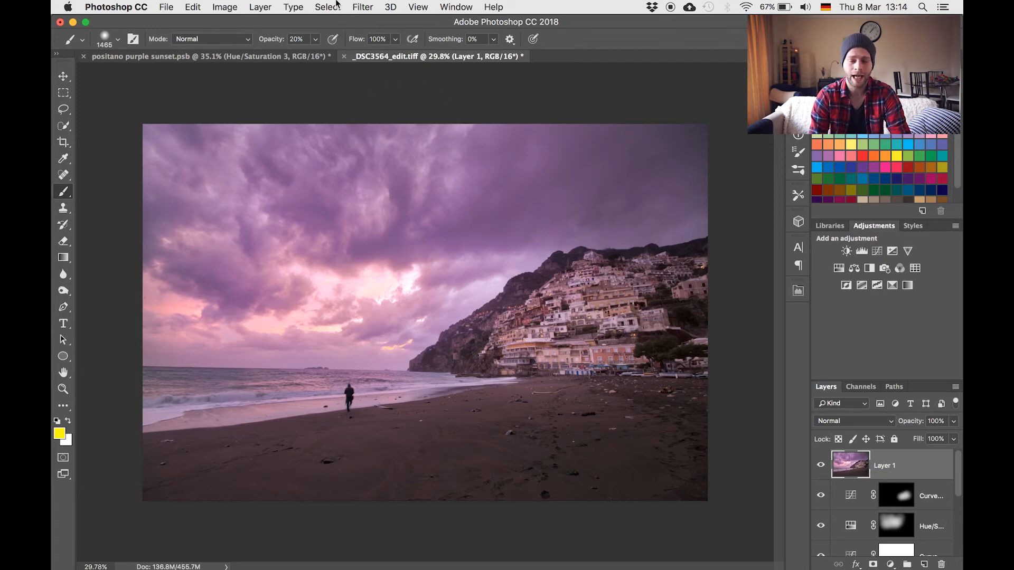
- Open the merged Layer 1 in the Camera Raw Filter, try a slight Tint shift and reset it to 0
click(372, 6)
click(386, 83)
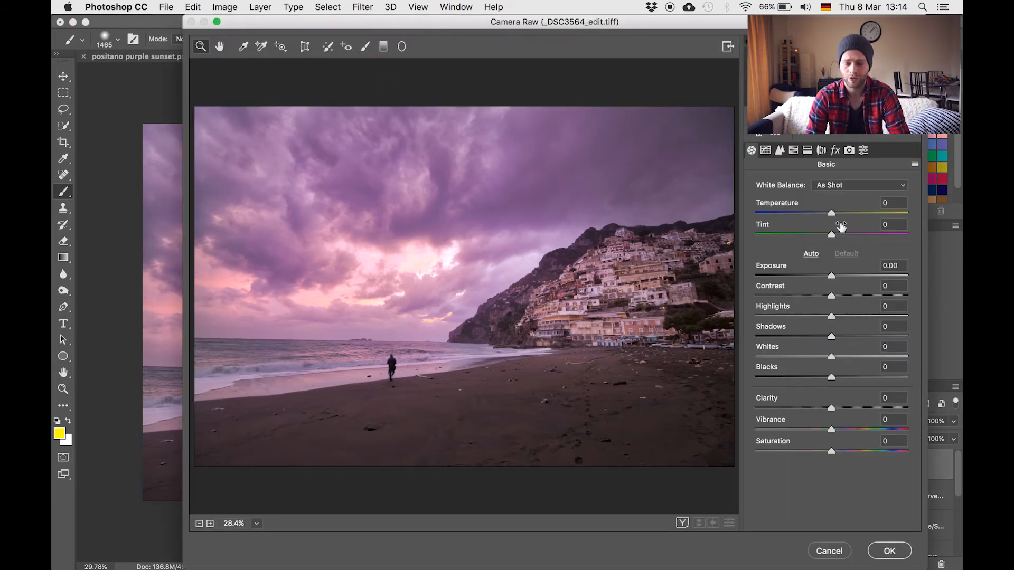
mouse_move(831, 235)
mouse_down()
mouse_move(879, 237)
mouse_move(835, 236)
mouse_up()
double_click(834, 234)
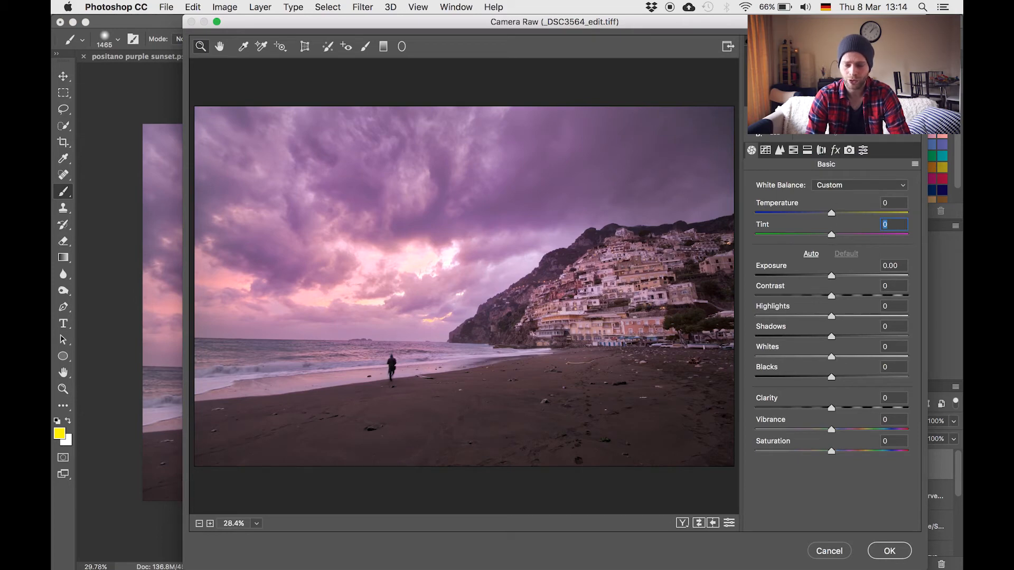
- Apply a mild dark Highlight Priority post-crop vignette with Feather 70 to Layer 1
click(822, 152)
click(834, 153)
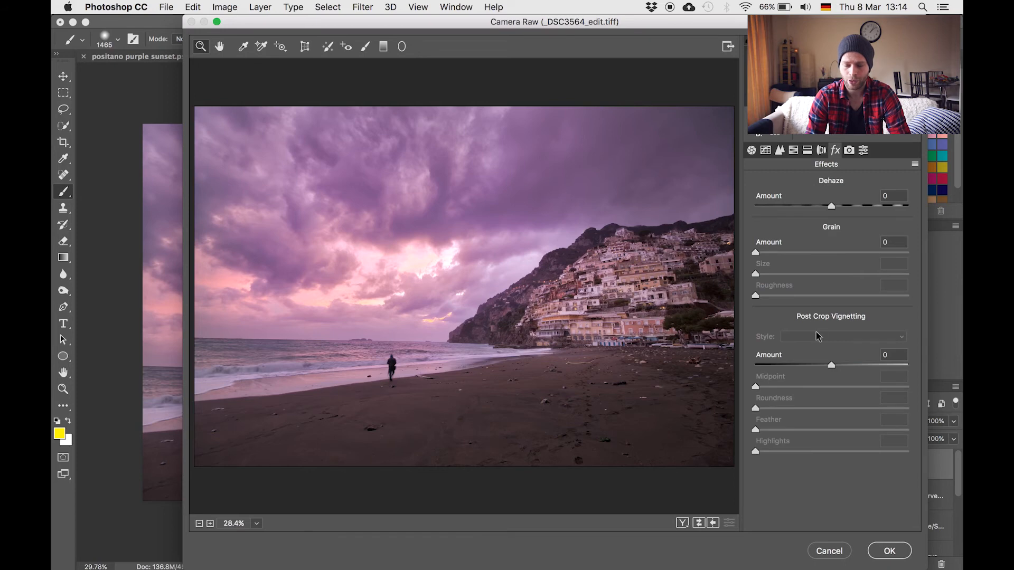
drag(832, 367, 805, 365)
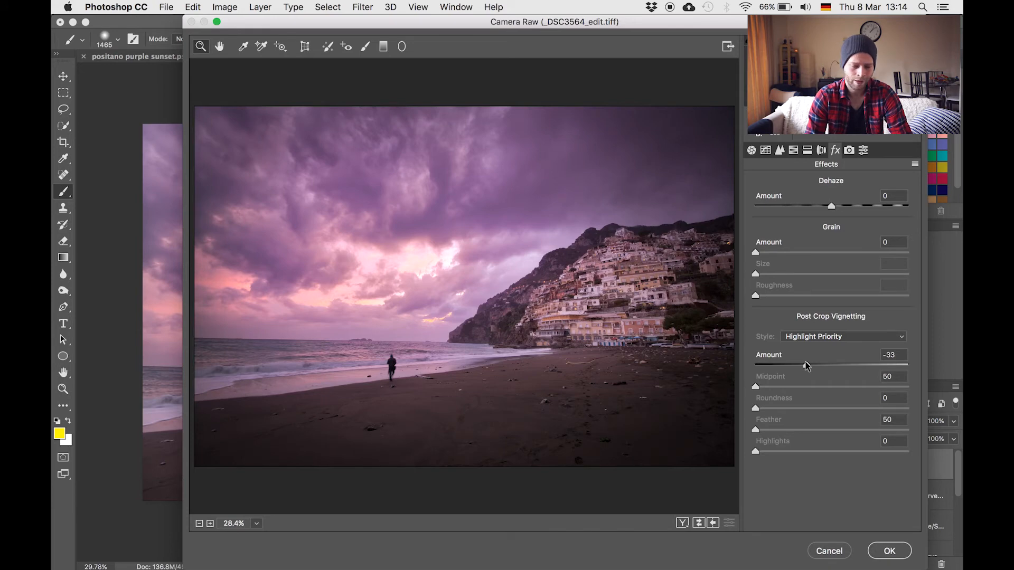
drag(808, 366, 807, 365)
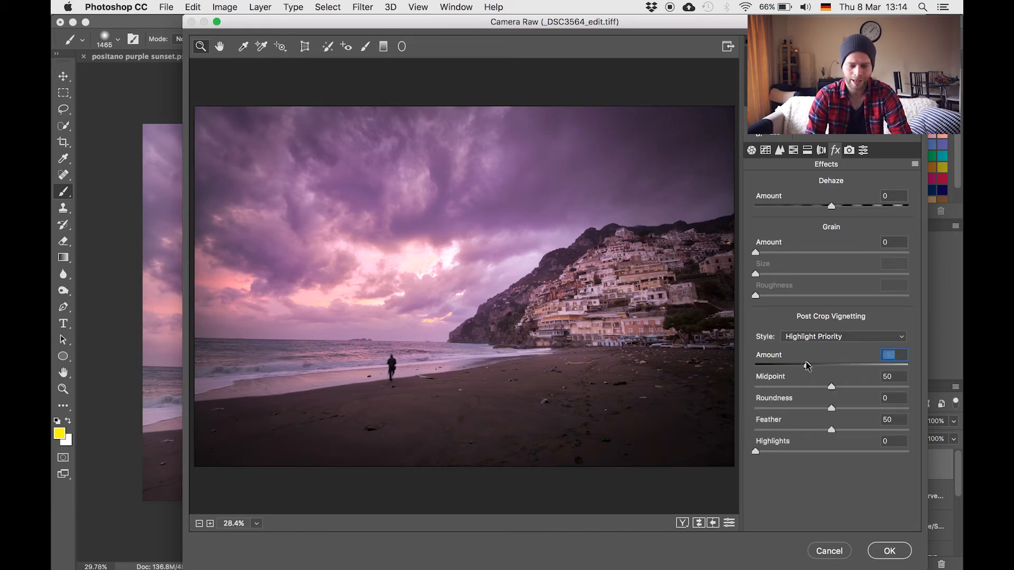
drag(833, 429, 863, 432)
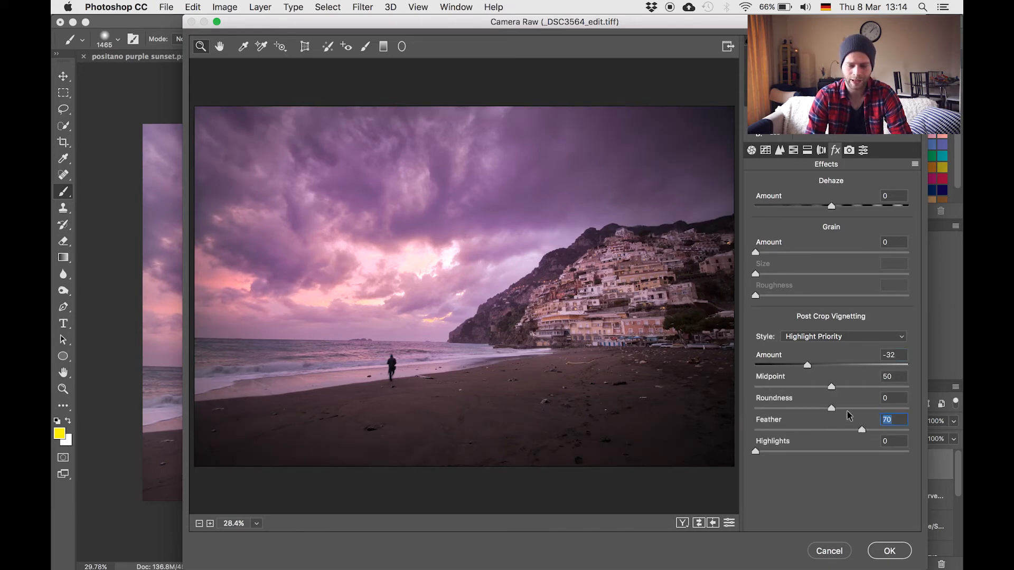
drag(808, 365, 812, 365)
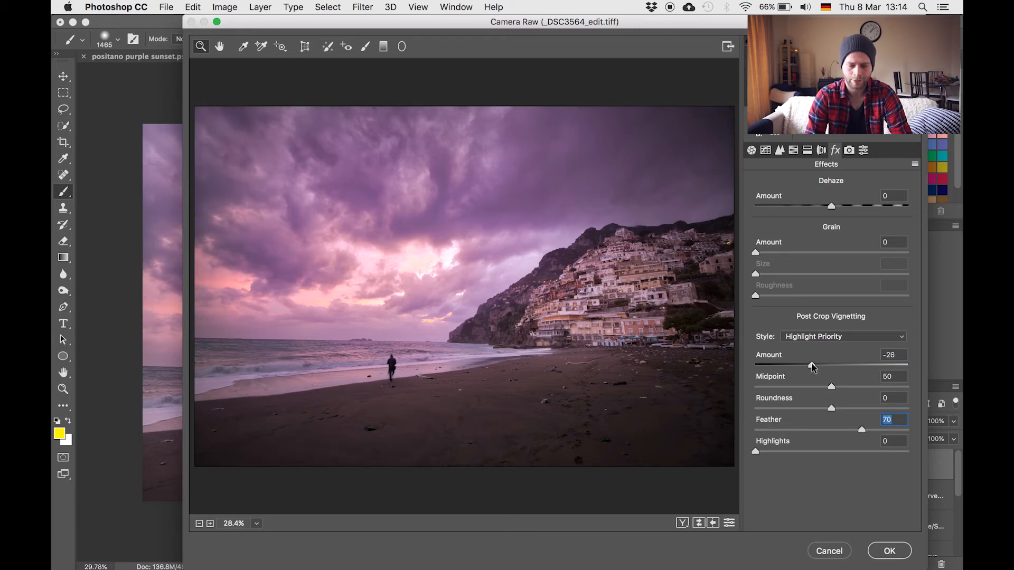
drag(814, 368, 814, 367)
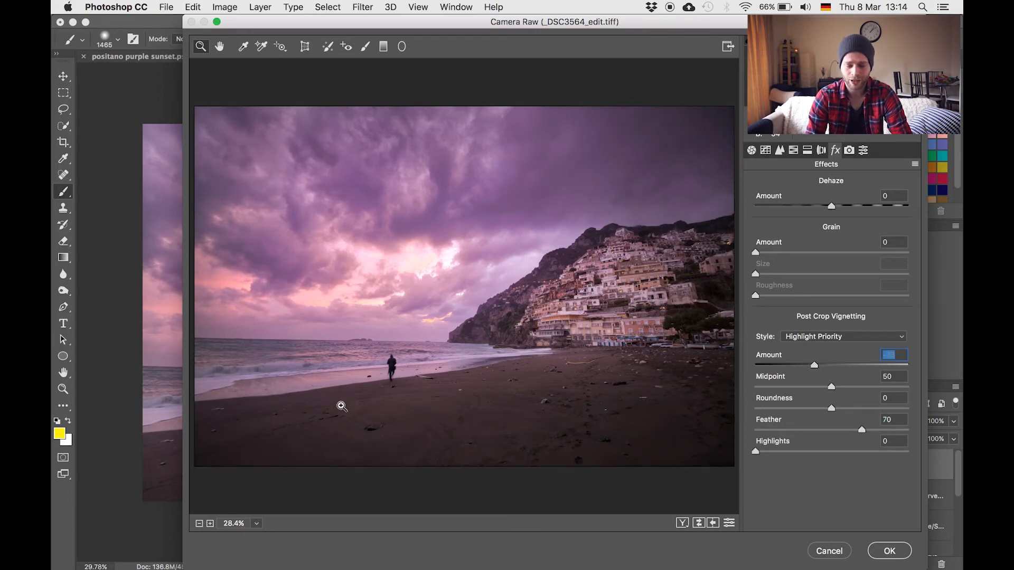
click(889, 551)
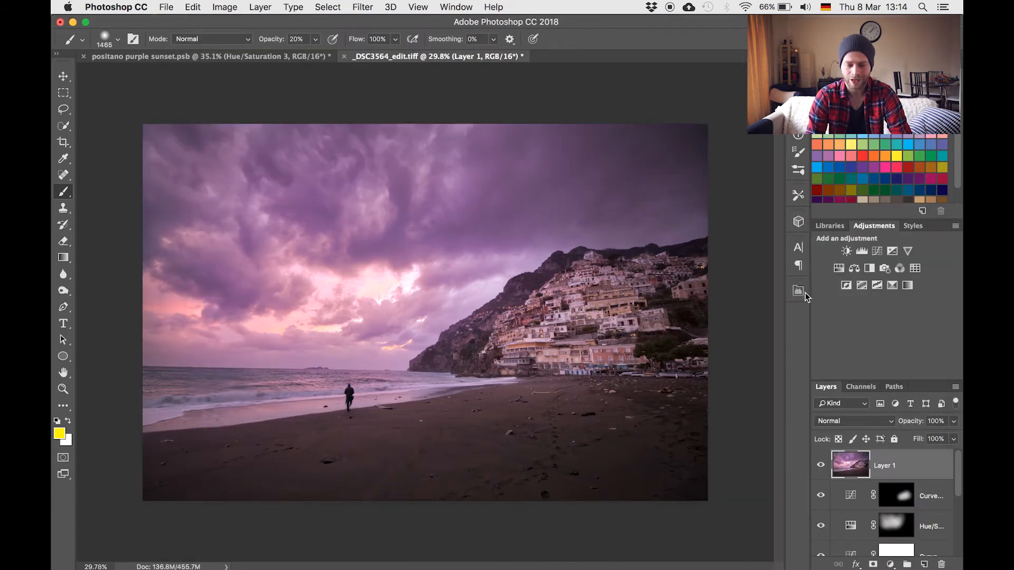
- Add a fourth Curves adjustment layer above Layer 1 and raise the middle of the curve to brighten the image
click(876, 250)
drag(665, 194, 677, 196)
click(778, 63)
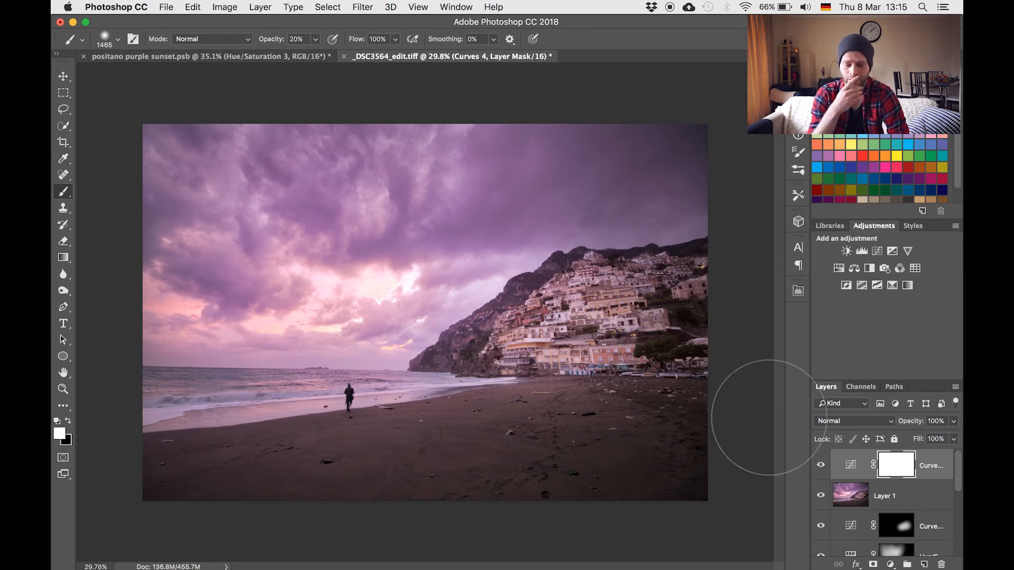
- Invert the fourth Curves mask to black and paint the brightening into the sky, village and beach with a 2605 brush at 20% opacity
key(super+i)
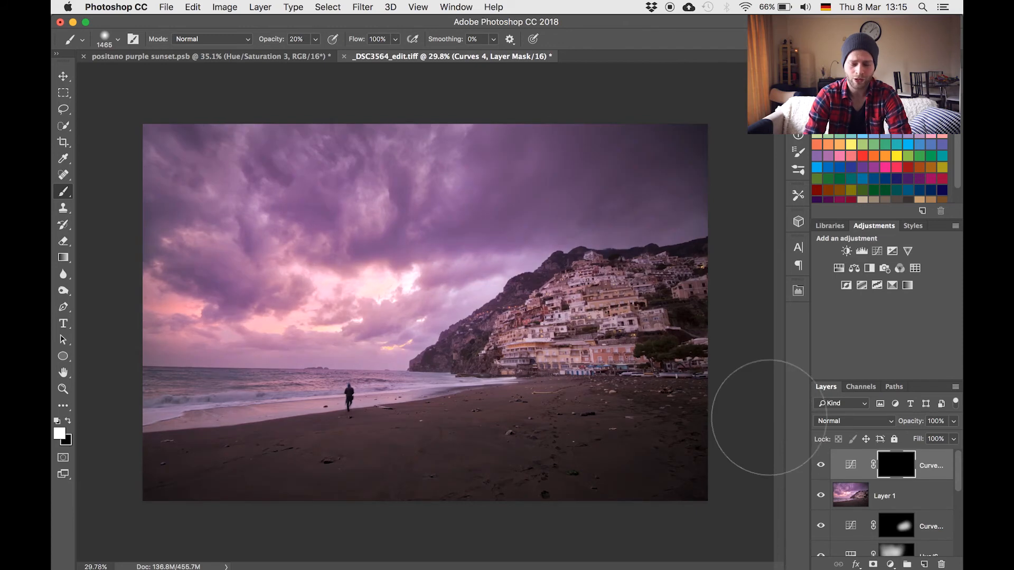
drag(336, 297, 417, 297)
click(456, 298)
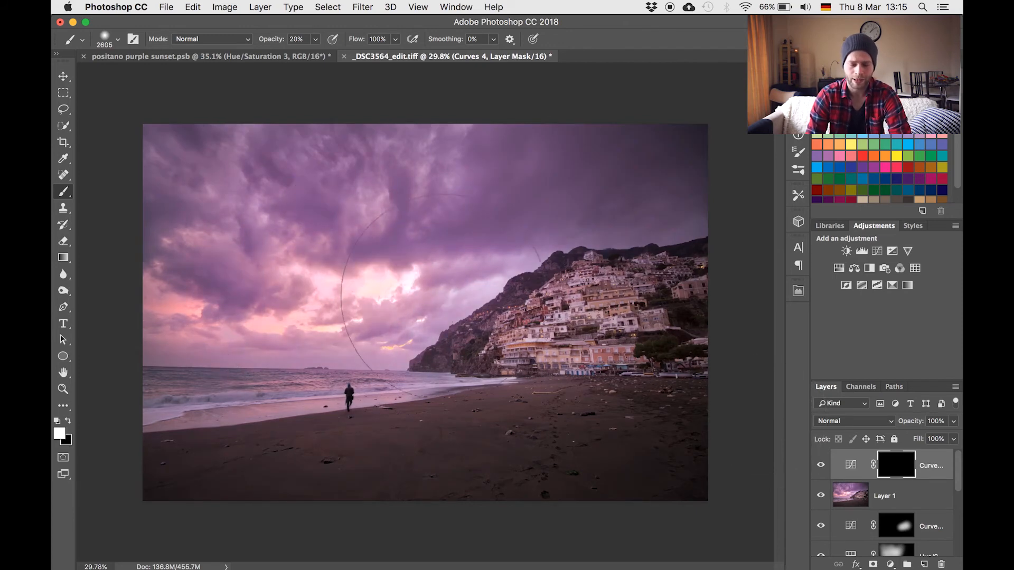
click(457, 297)
click(551, 287)
click(381, 329)
click(305, 330)
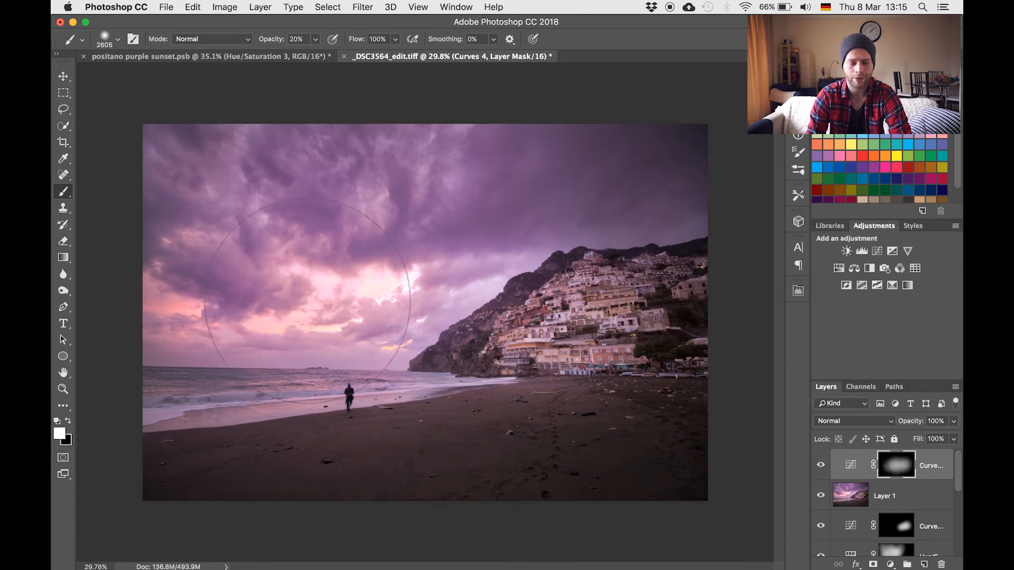
click(307, 307)
click(419, 264)
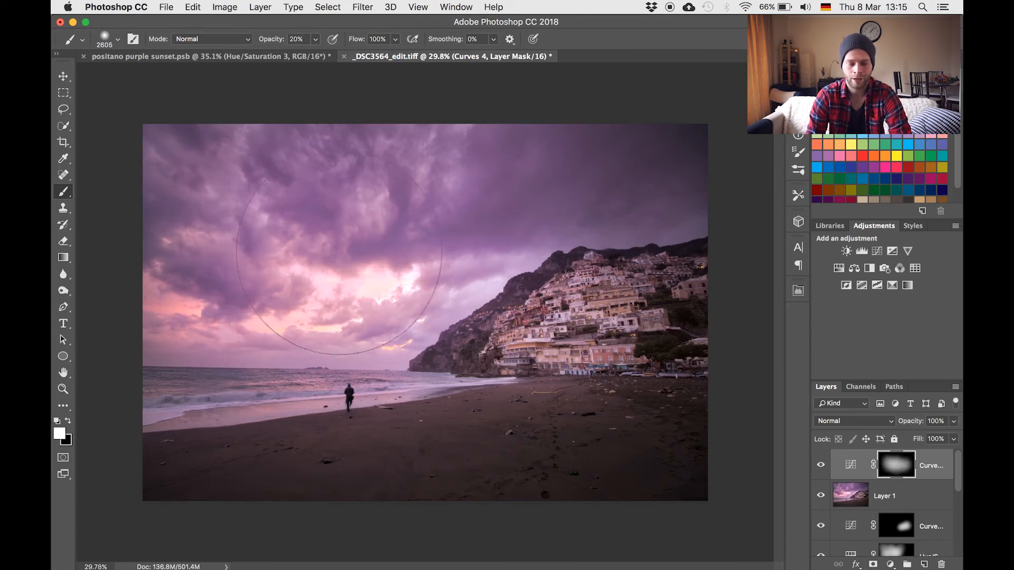
click(430, 251)
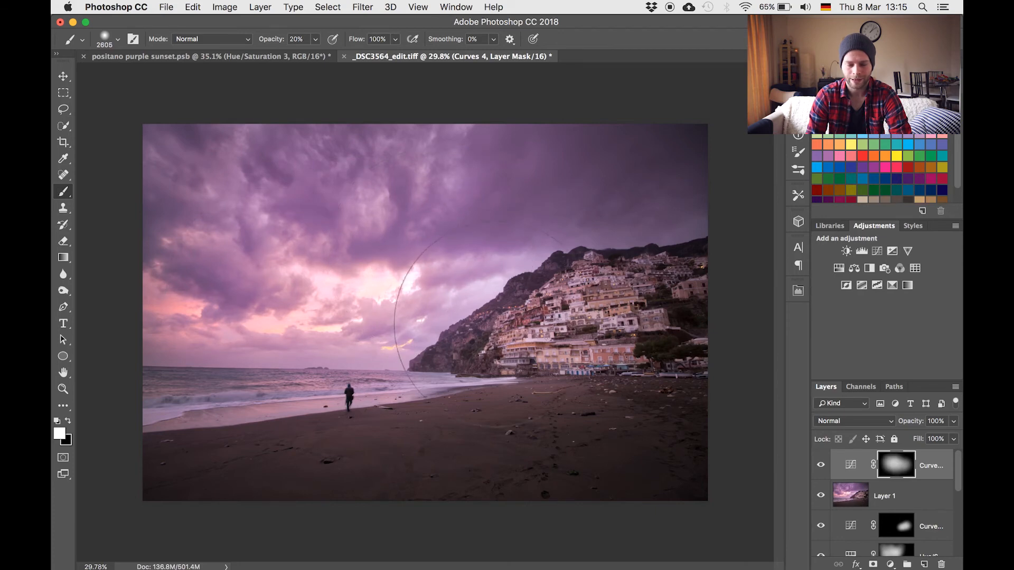
click(568, 384)
click(496, 415)
click(604, 413)
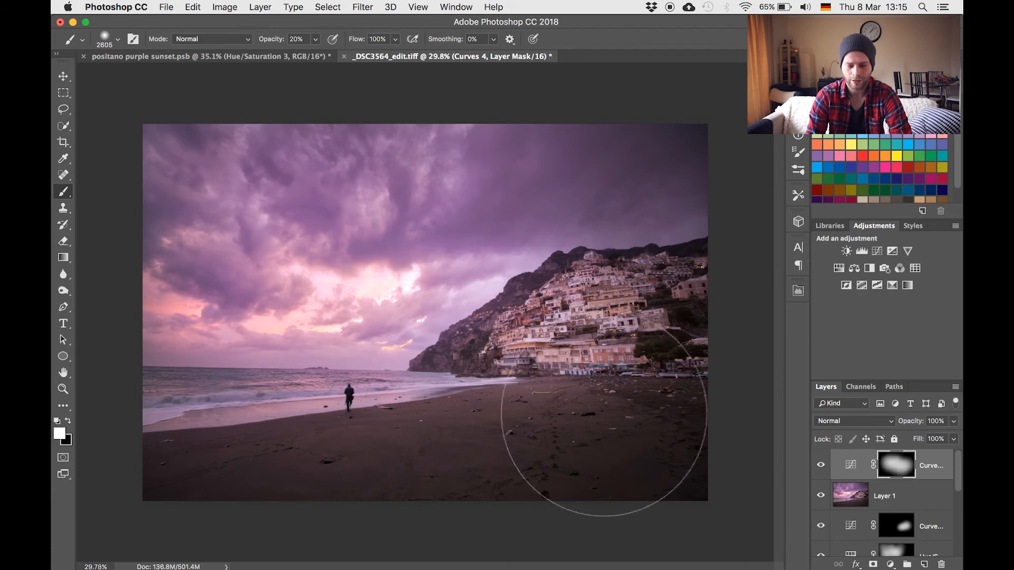
- Add a layer mask to Layer 1 and paint black over the lower beach to soften the vignette there
click(857, 499)
click(873, 566)
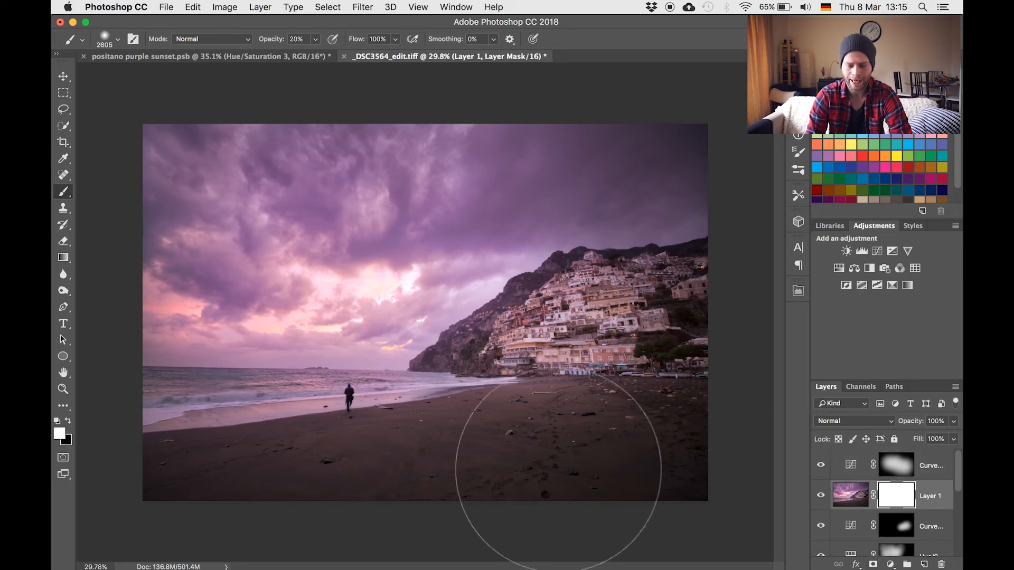
key(x)
click(624, 431)
click(450, 442)
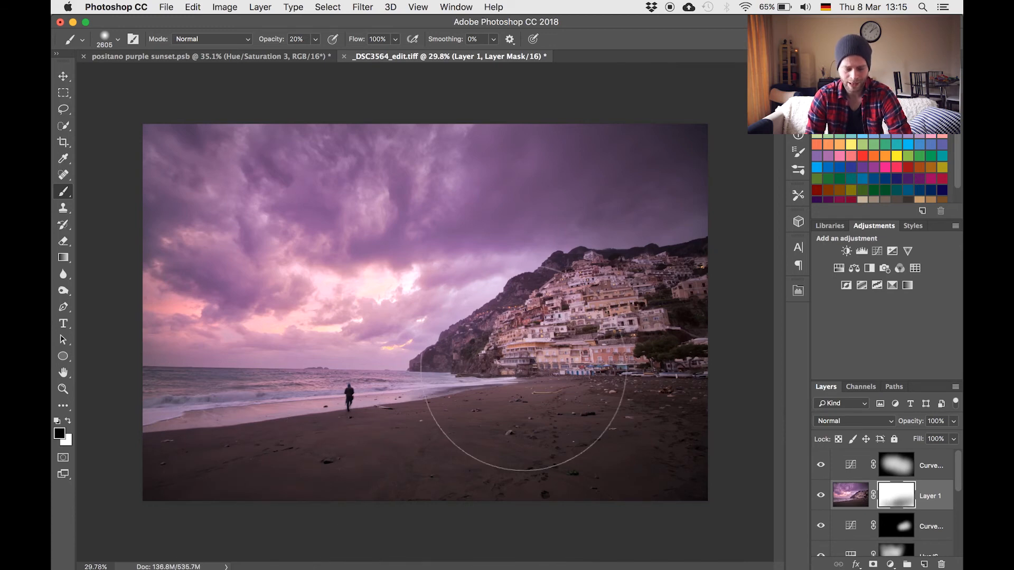
- Toggle the fourth Curves layer's visibility and examine the whole photo with and without its brightening
click(820, 464)
click(821, 464)
click(820, 463)
click(820, 463)
scroll(532, 340, down, 2)
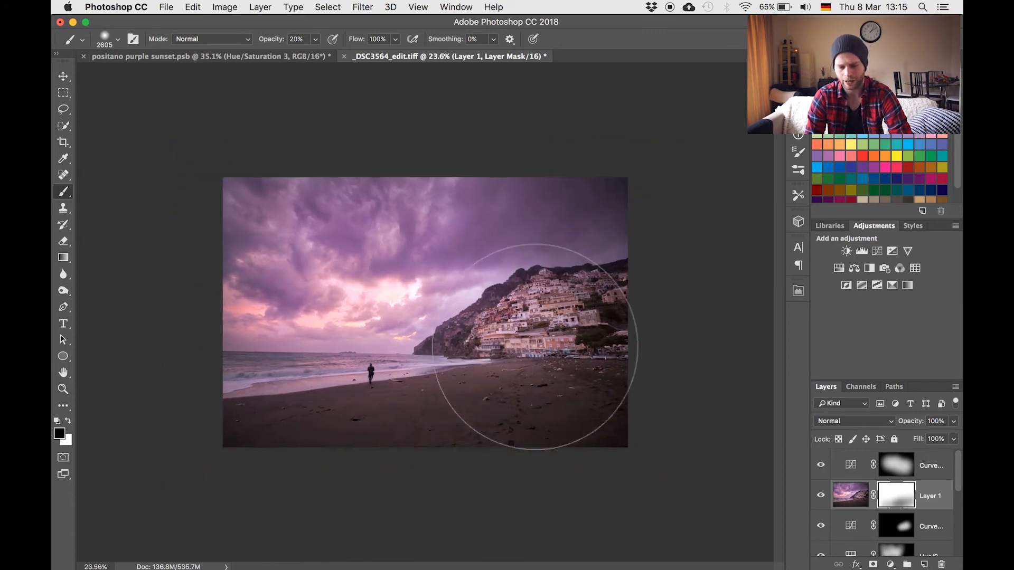
scroll(534, 347, up, 3)
scroll(532, 347, up, 1)
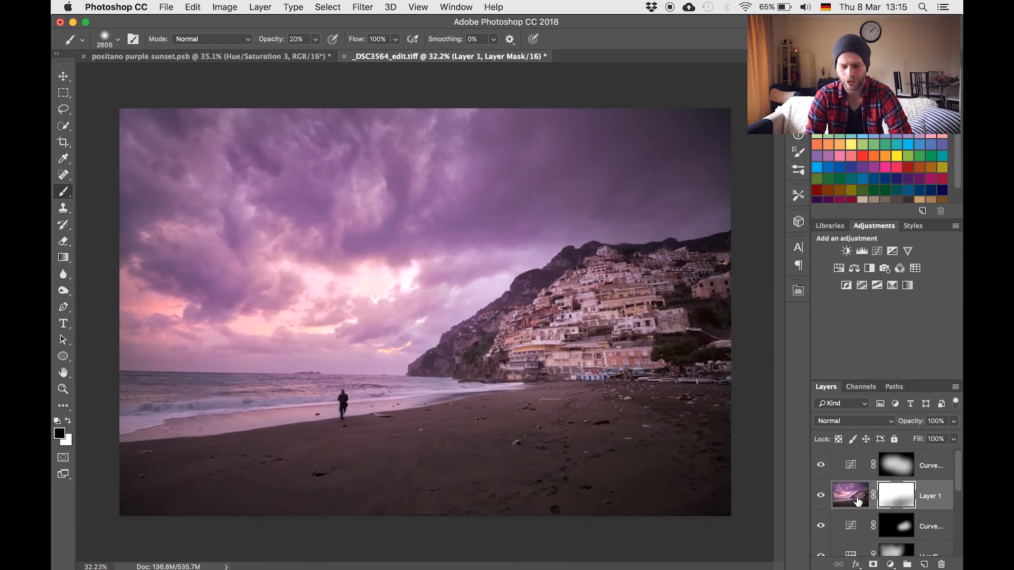
- Isolate the Background layer and restore all layers repeatedly to compare the original photo with the finished grade
scroll(876, 502, down, 3)
alt+click(821, 542)
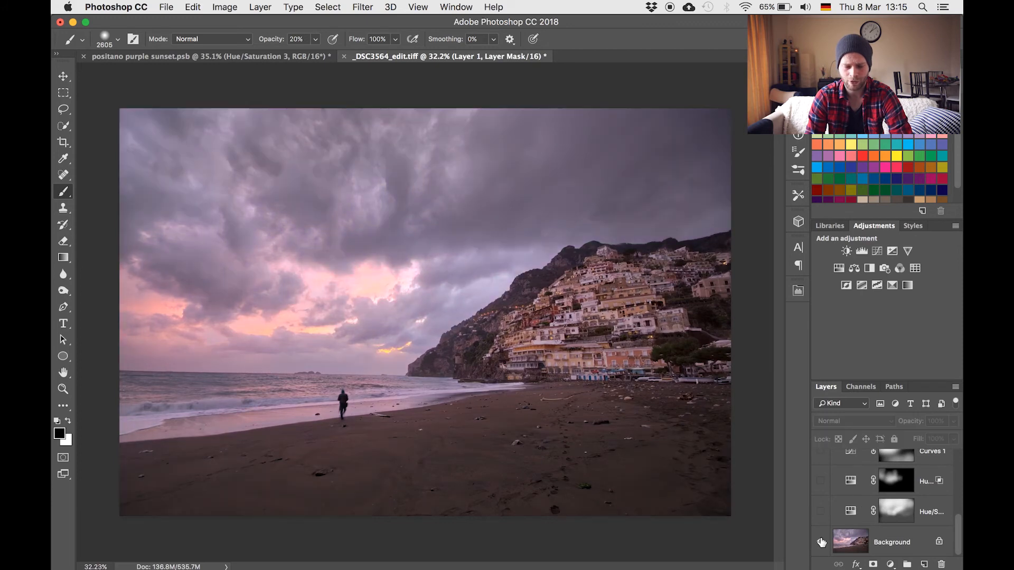
alt+click(822, 542)
alt+click(822, 542)
alt+click(821, 543)
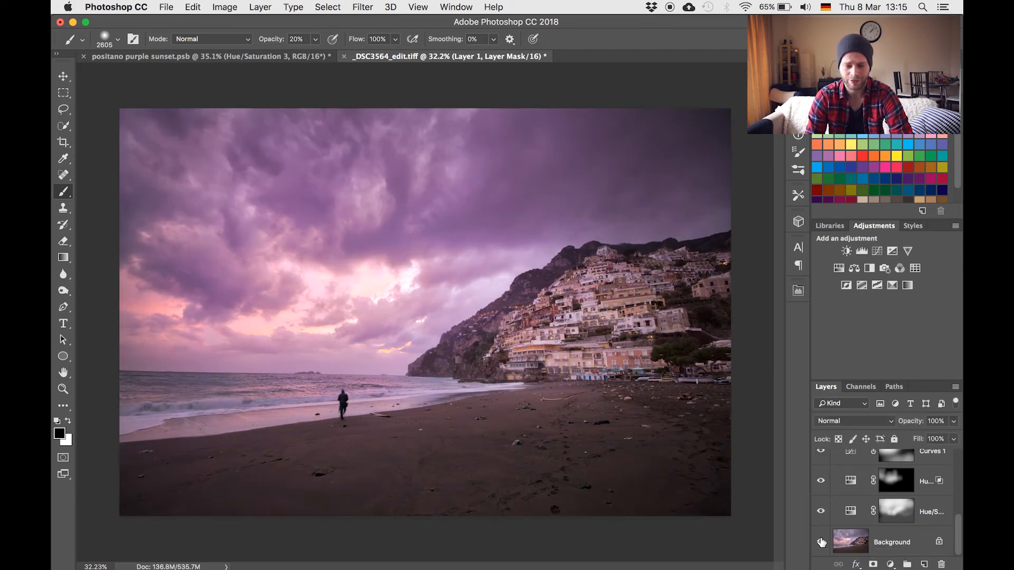
key(f)
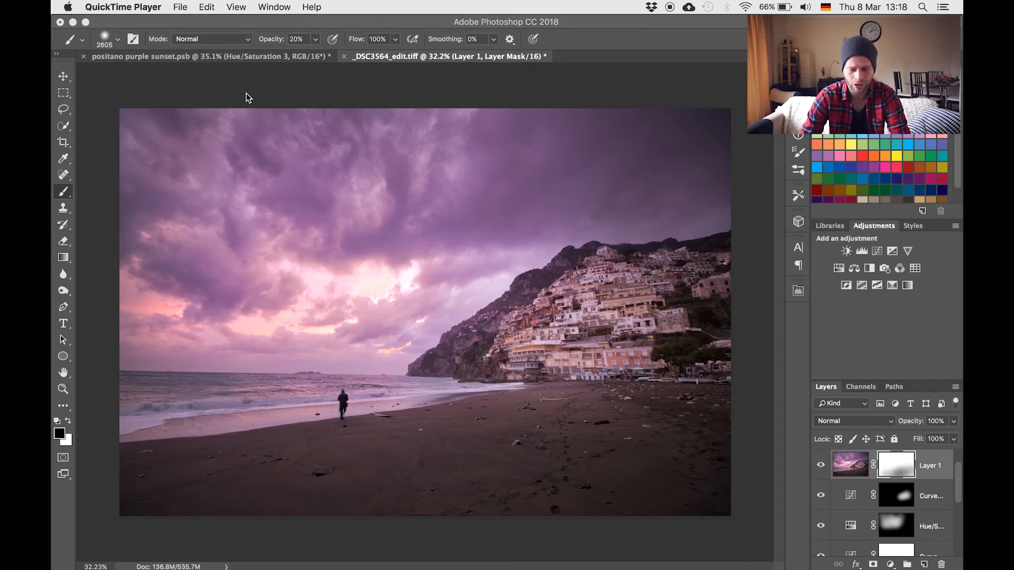
- Merge all visible layers into a new top layer and raise its Clarity with the Camera Raw filter
click(246, 93)
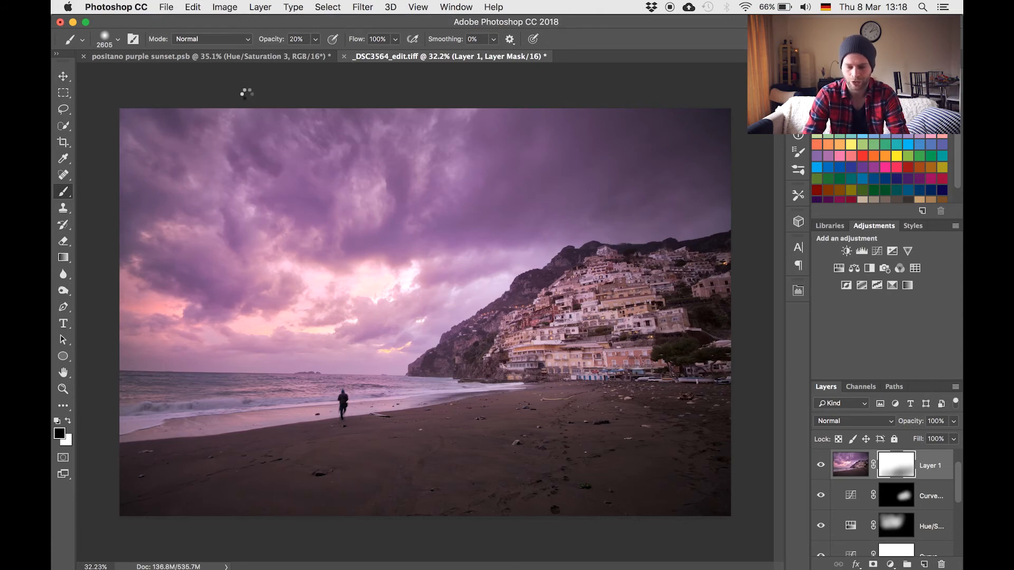
click(367, 5)
click(383, 88)
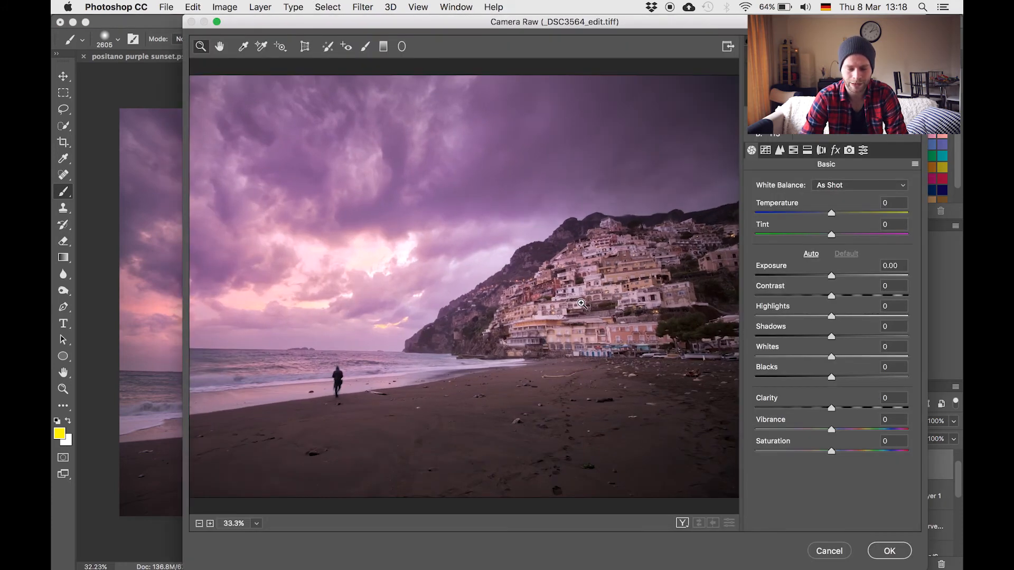
click(582, 304)
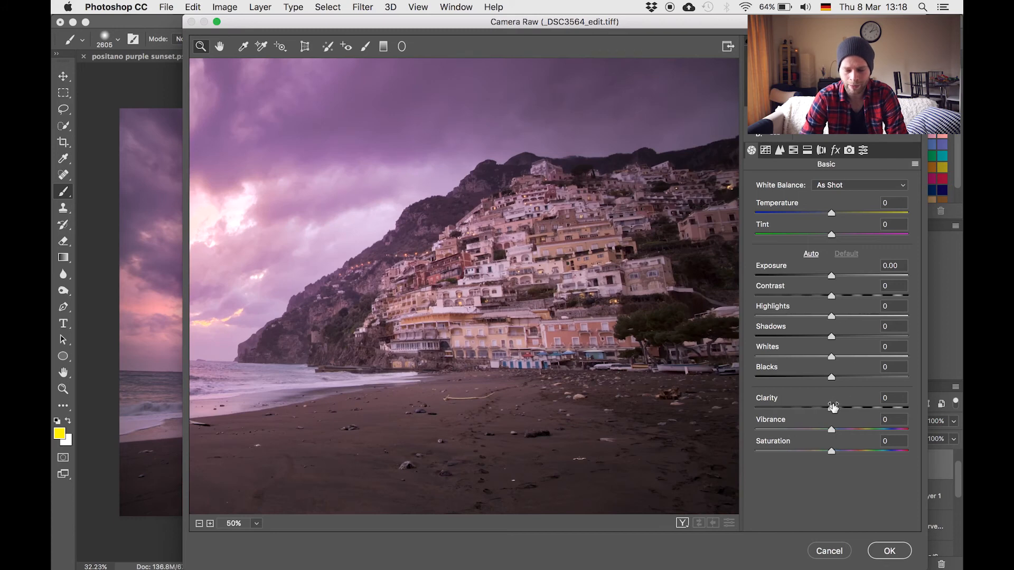
drag(832, 411, 866, 410)
click(889, 551)
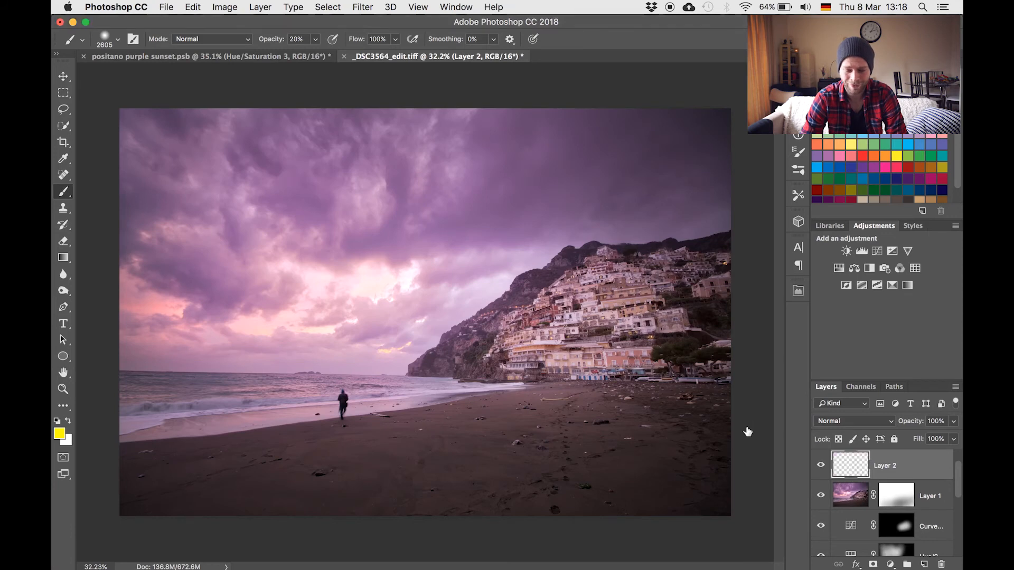
- Mask Layer 2 in black and paint the clarity into the village with a white 1474 brush at 40% opacity
click(873, 565)
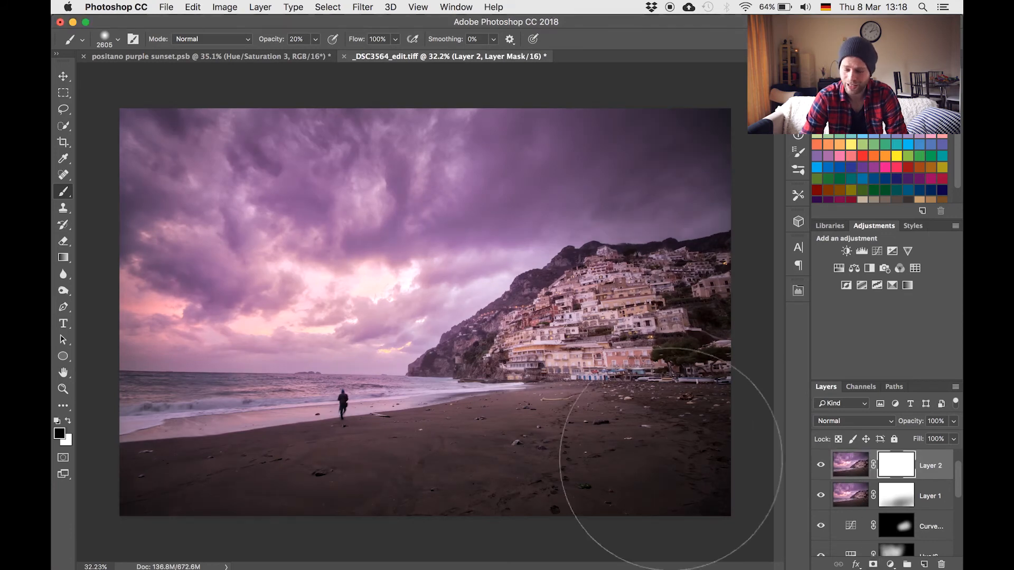
key(super+i)
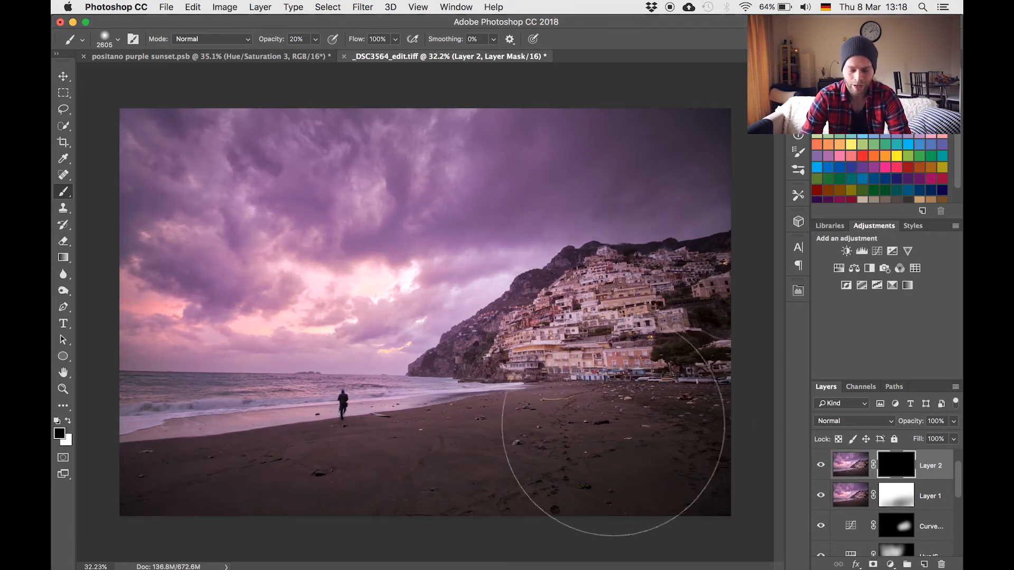
drag(570, 337, 455, 341)
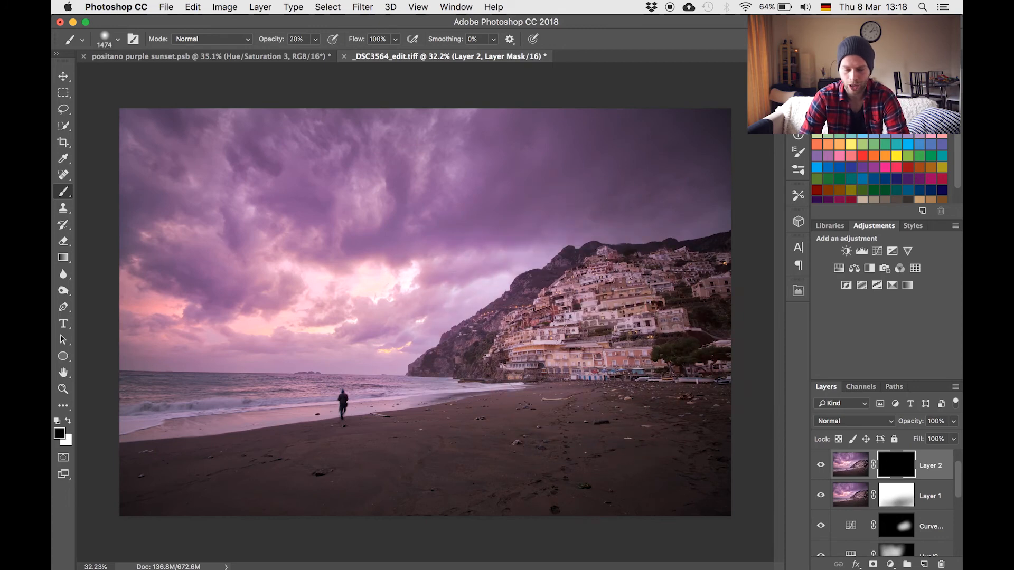
key(4)
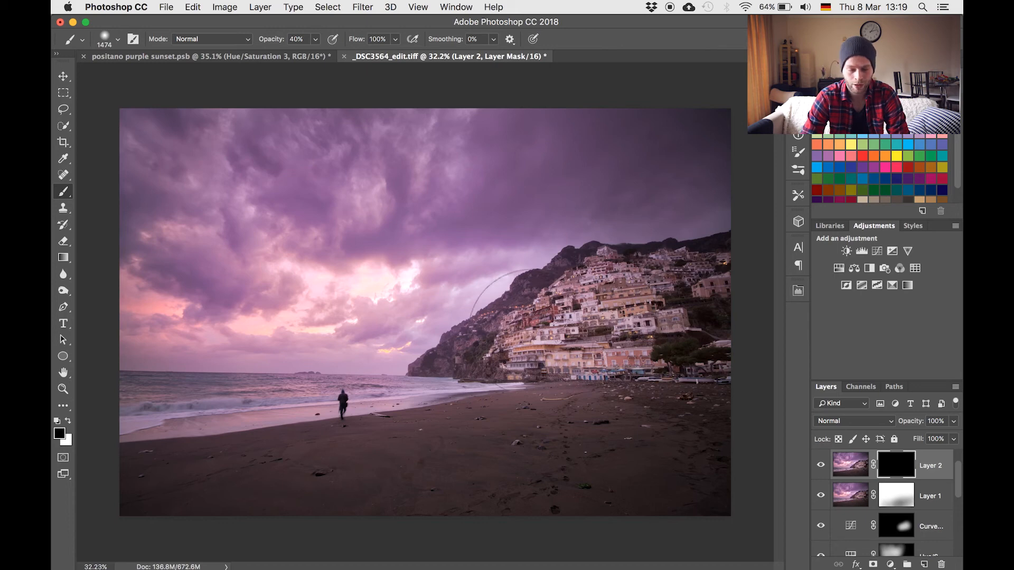
key(x)
mouse_move(540, 344)
mouse_down()
mouse_move(638, 307)
mouse_move(627, 332)
mouse_up()
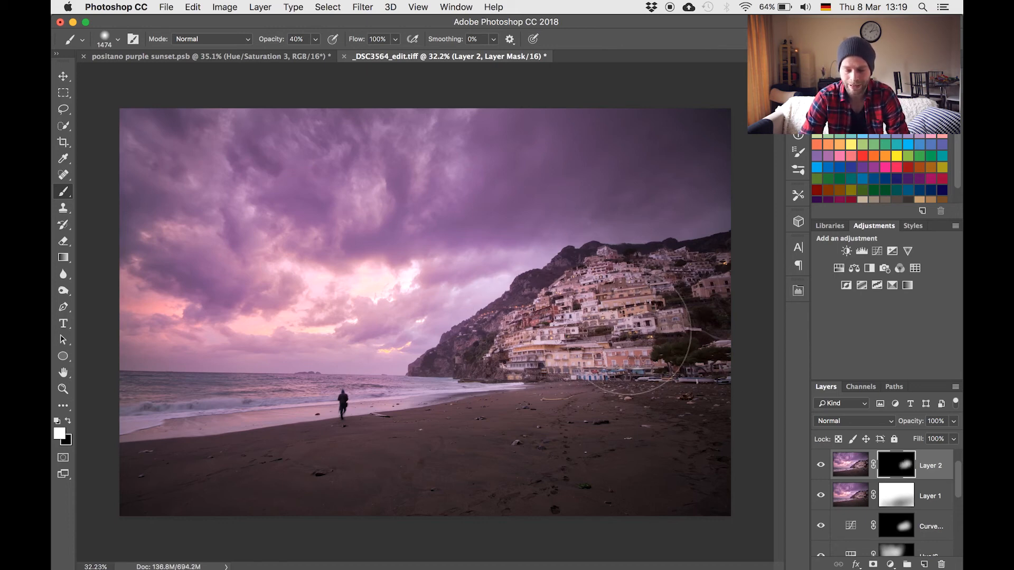
mouse_move(507, 347)
mouse_down()
mouse_move(482, 347)
mouse_move(571, 352)
mouse_move(657, 338)
mouse_up()
- Toggle Layer 2's visibility to compare the village with and without the added clarity
click(822, 466)
click(821, 466)
click(821, 466)
click(821, 466)
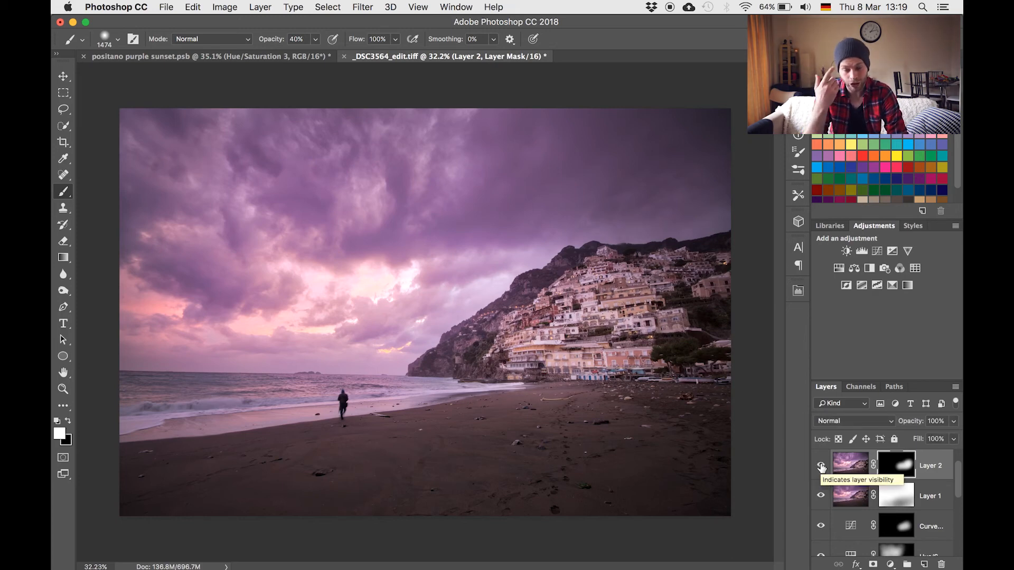
- Stamp all visible layers into a new layer above Layer 2 and set its blend mode to Soft Light
click(848, 467)
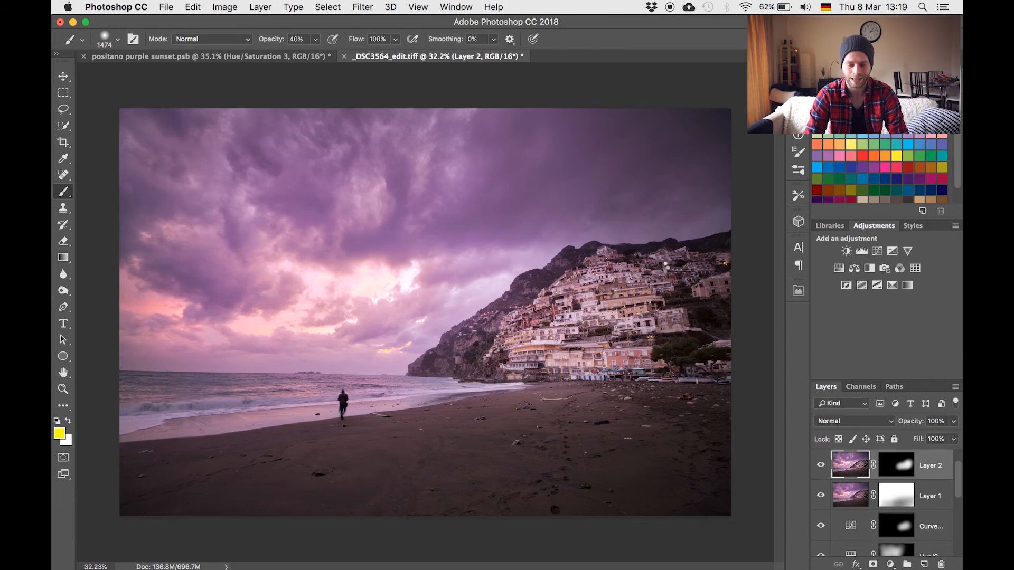
key(super+alt+shift+e)
click(837, 421)
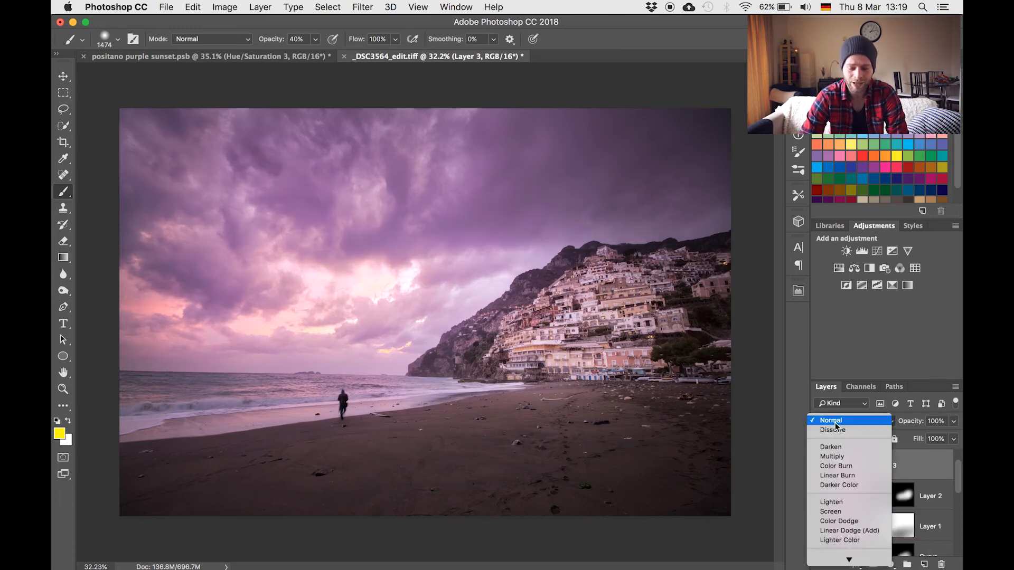
click(837, 483)
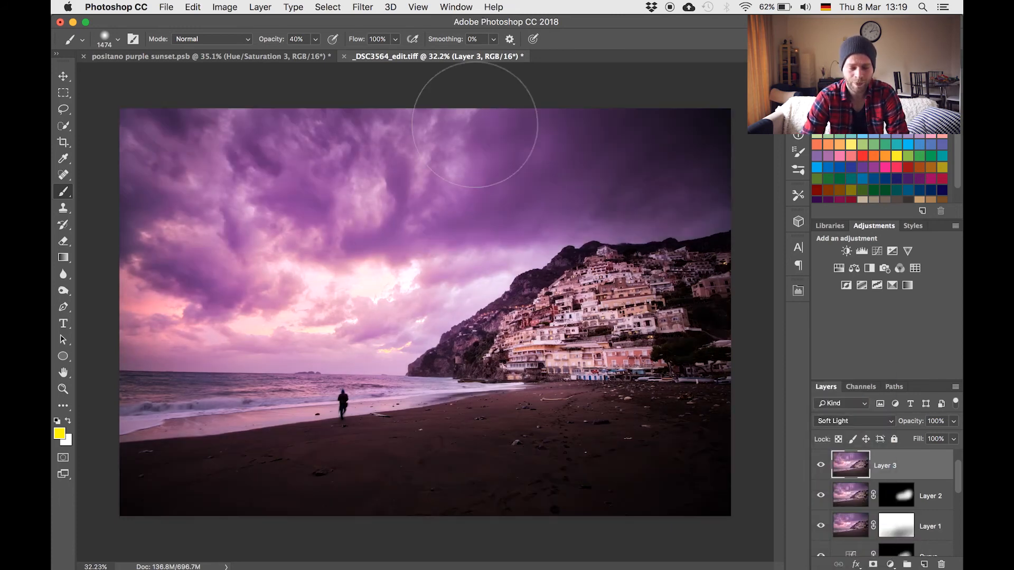
- Try several Gaussian Blur radii on Layer 3 and apply the blur at 56 pixels
click(369, 5)
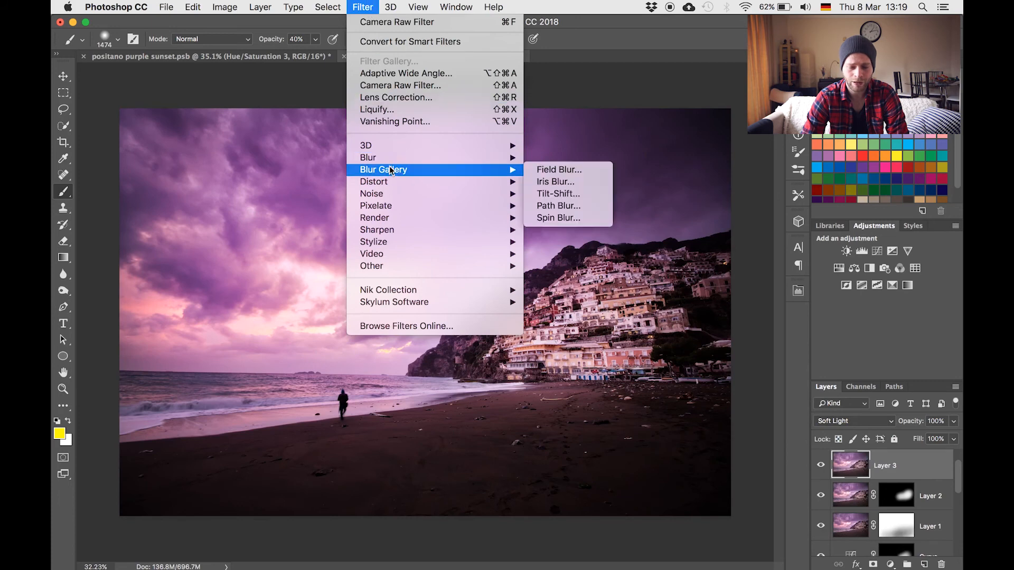
mouse_move(388, 157)
click(549, 206)
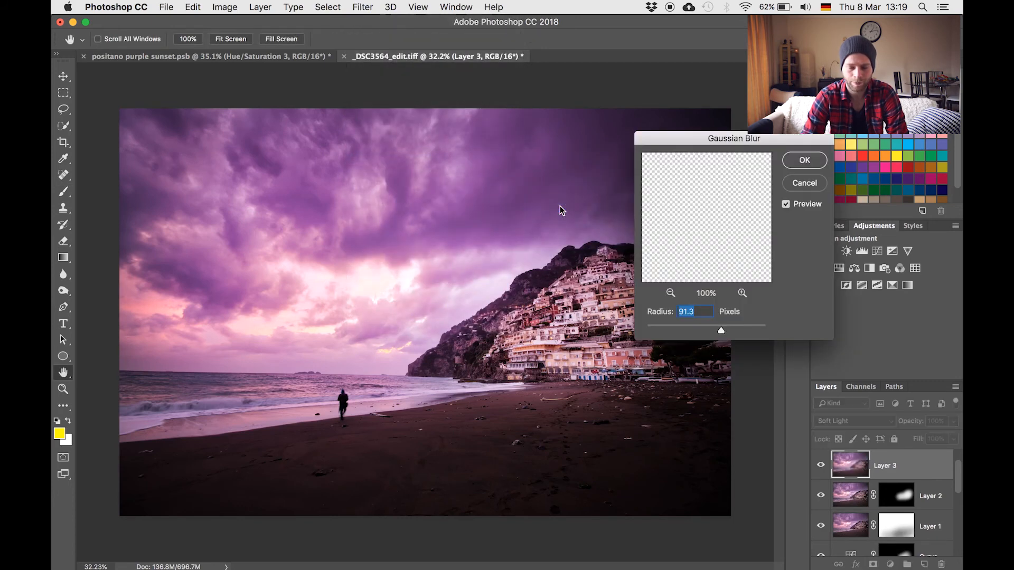
click(686, 327)
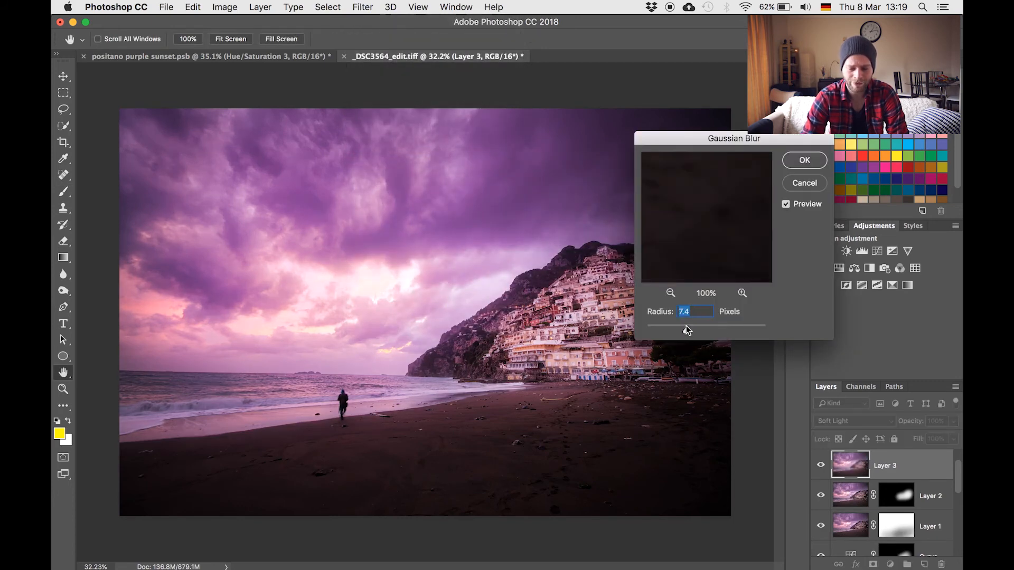
click(668, 324)
drag(667, 326, 623, 323)
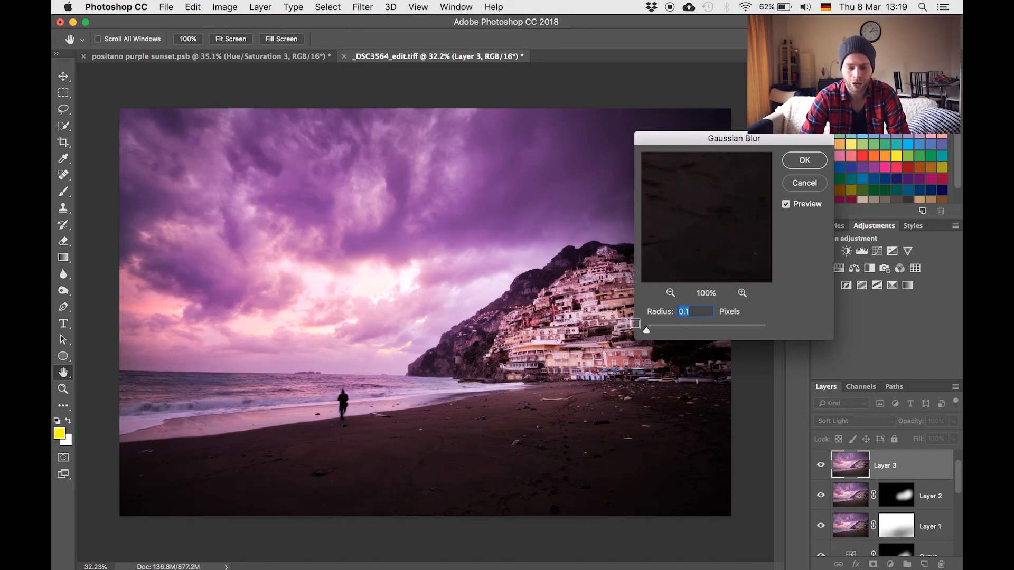
click(686, 325)
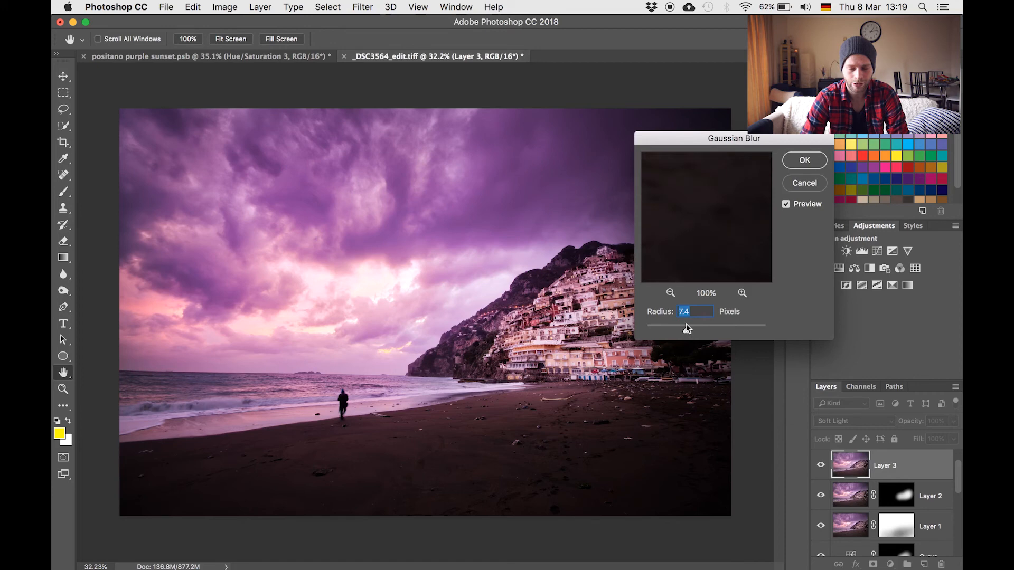
click(709, 327)
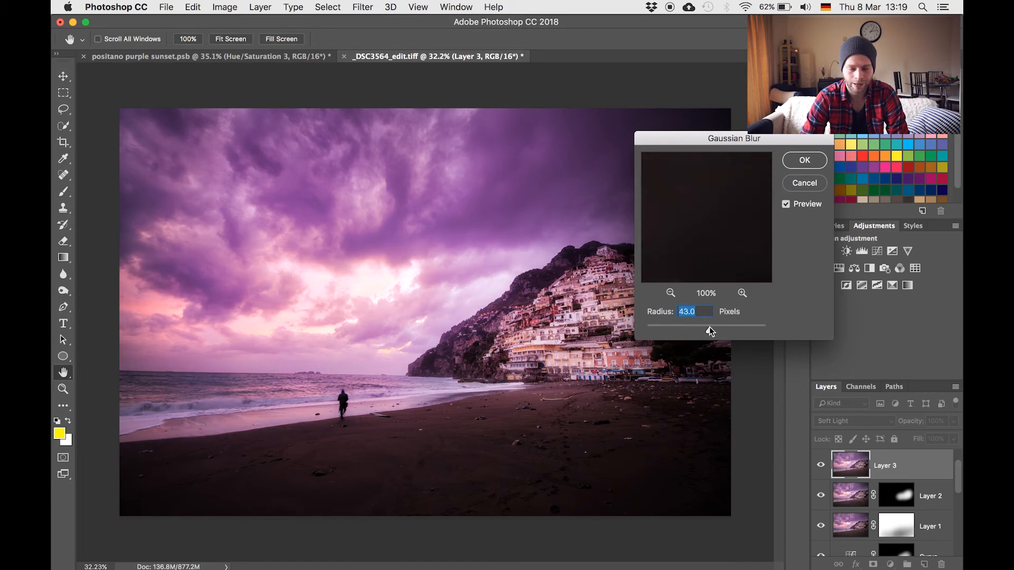
click(747, 326)
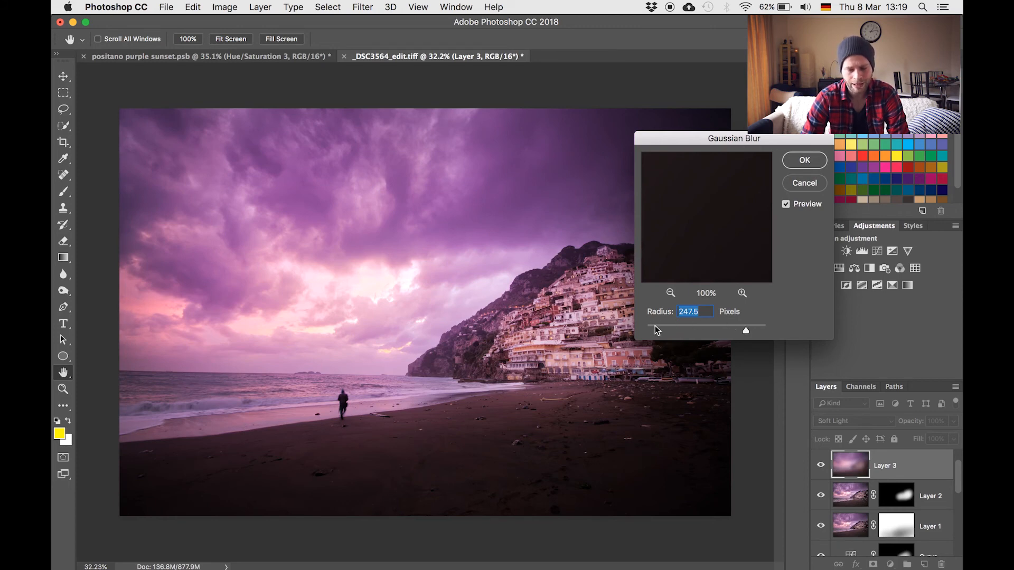
drag(655, 325, 705, 325)
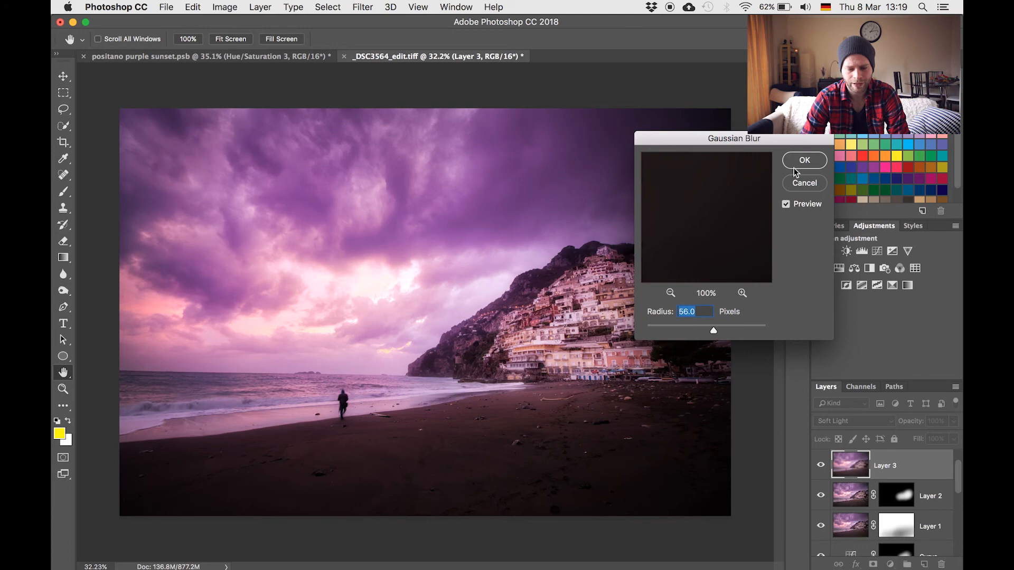
key(Return)
key(b)
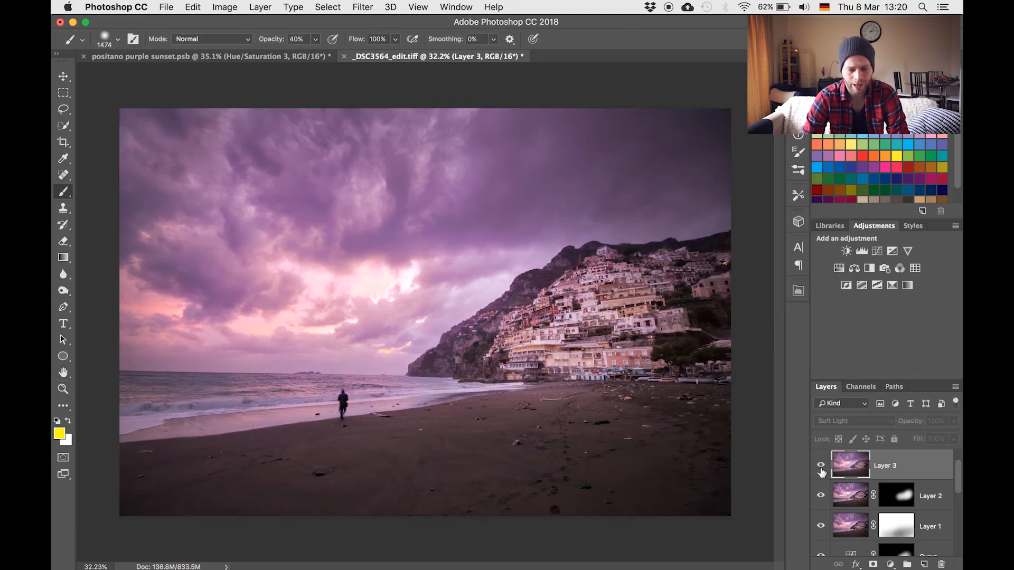
- Toggle Layer 3's visibility repeatedly to compare the photo with and without the Soft Light glow
click(821, 467)
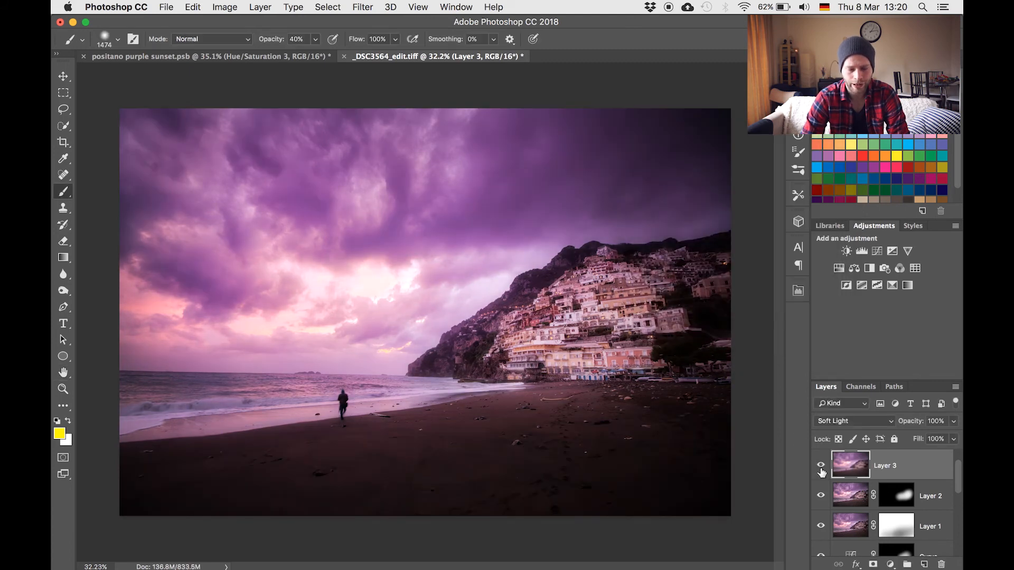
click(821, 467)
click(821, 467)
click(821, 468)
click(821, 468)
click(822, 467)
click(821, 467)
click(821, 467)
click(822, 467)
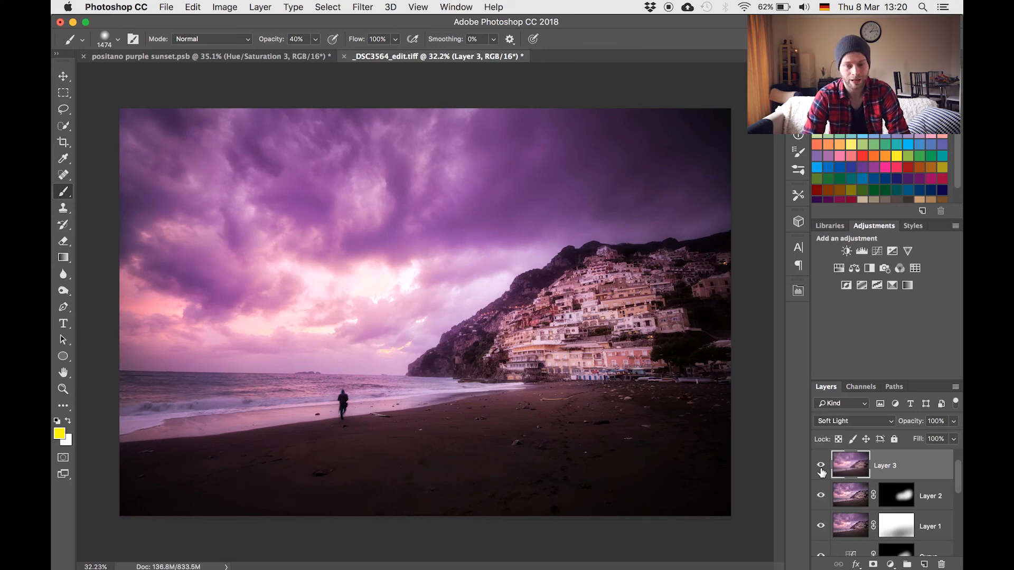
- Mask Layer 3 in black and paint the glow into the clouds with white 2227 and 1425 brushes at 40% opacity
click(872, 564)
key(super+i)
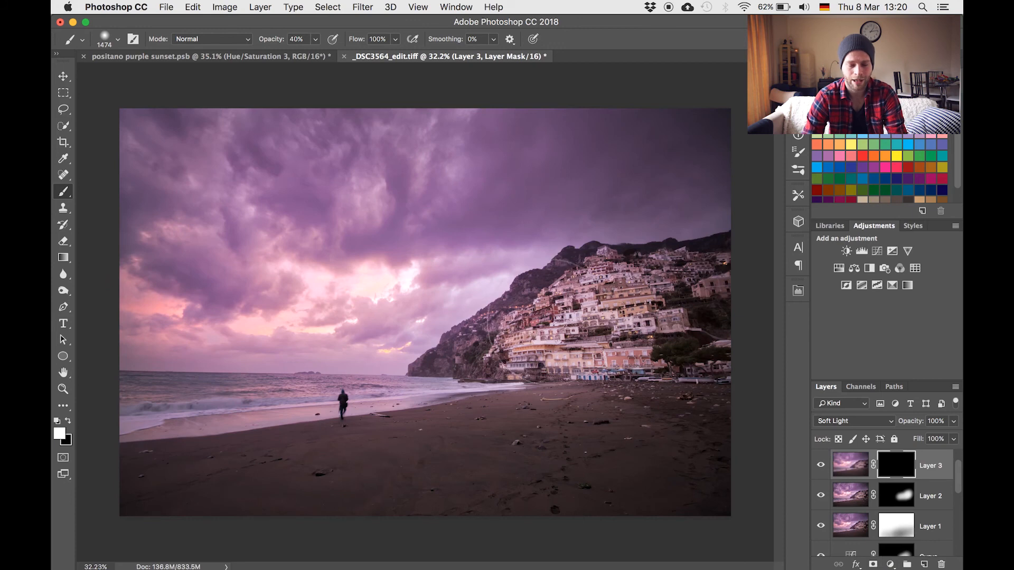
drag(306, 217, 317, 179)
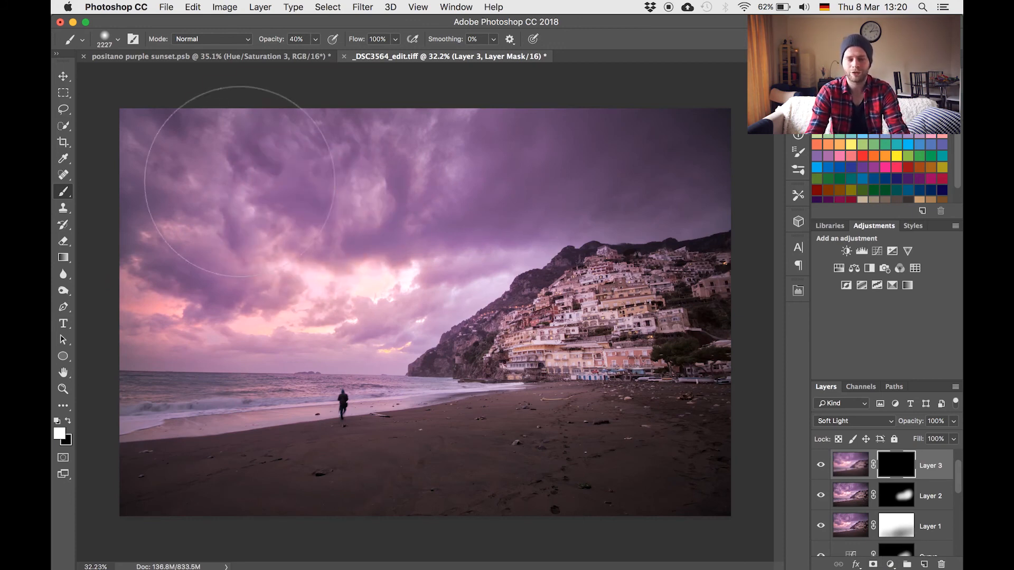
mouse_move(239, 181)
mouse_down()
mouse_move(204, 167)
mouse_move(249, 181)
mouse_move(283, 170)
mouse_move(362, 215)
mouse_move(396, 170)
mouse_move(331, 299)
mouse_move(246, 299)
mouse_move(244, 265)
mouse_move(370, 268)
mouse_move(299, 267)
mouse_up()
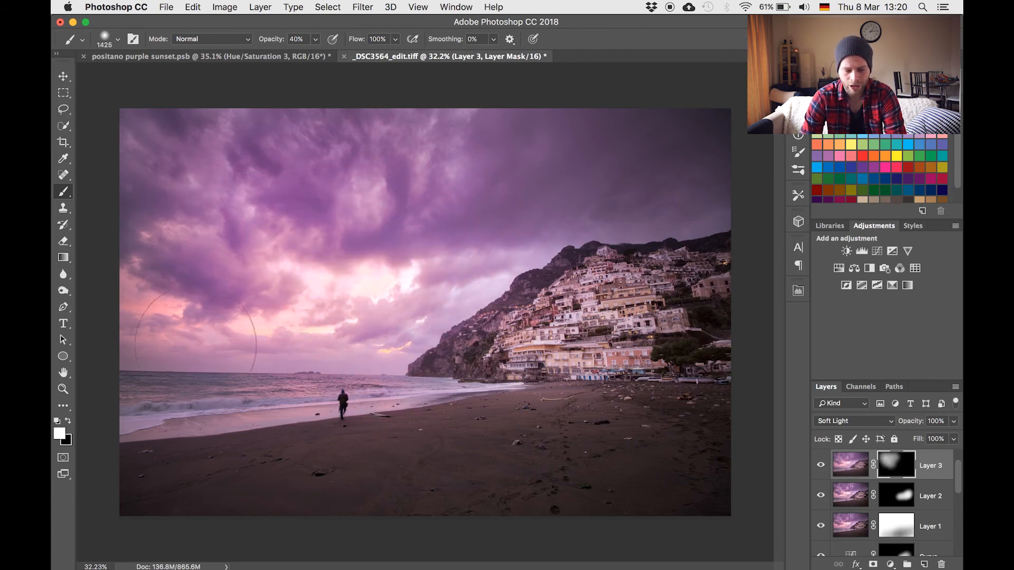
drag(472, 239, 492, 222)
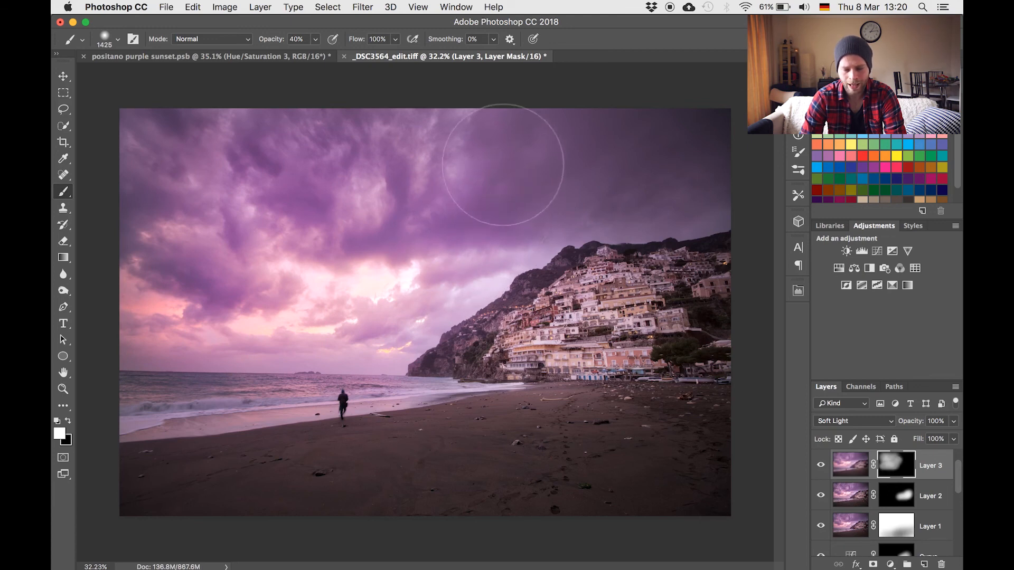
- Try painting the glow into the dark sky above the village with a 2595 brush, and undo the stroke
drag(487, 172, 605, 169)
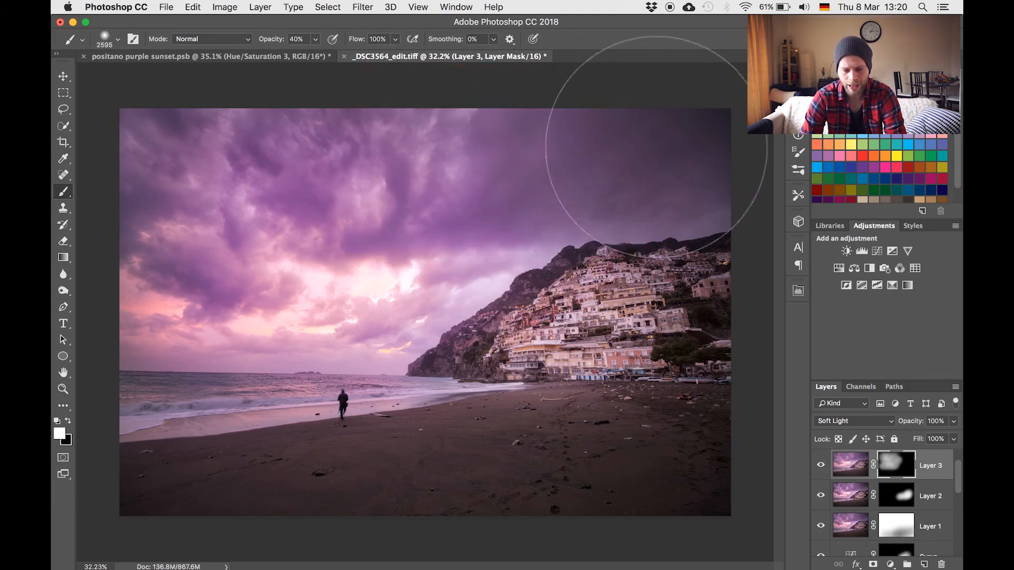
drag(668, 154, 705, 152)
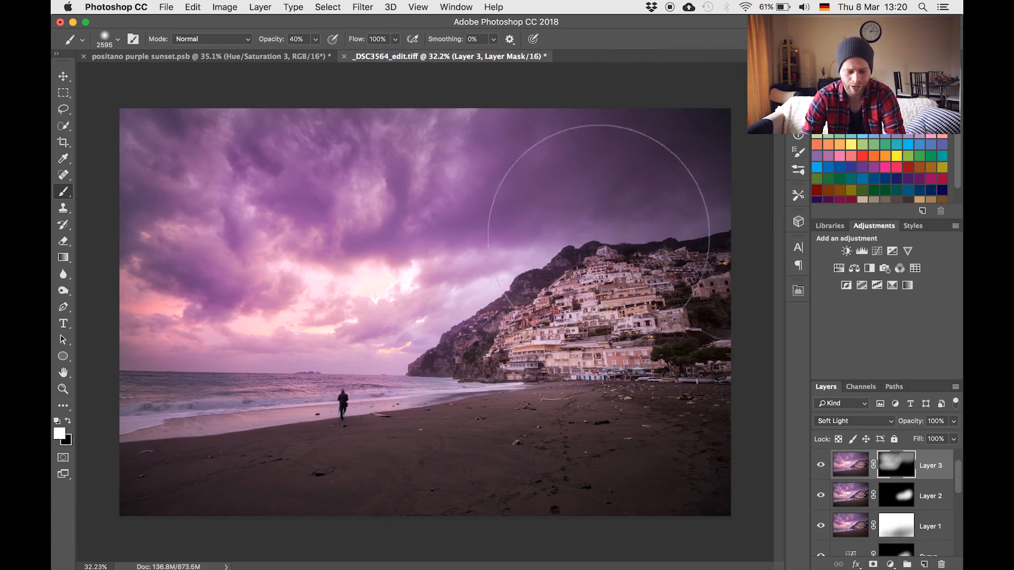
key(super+z)
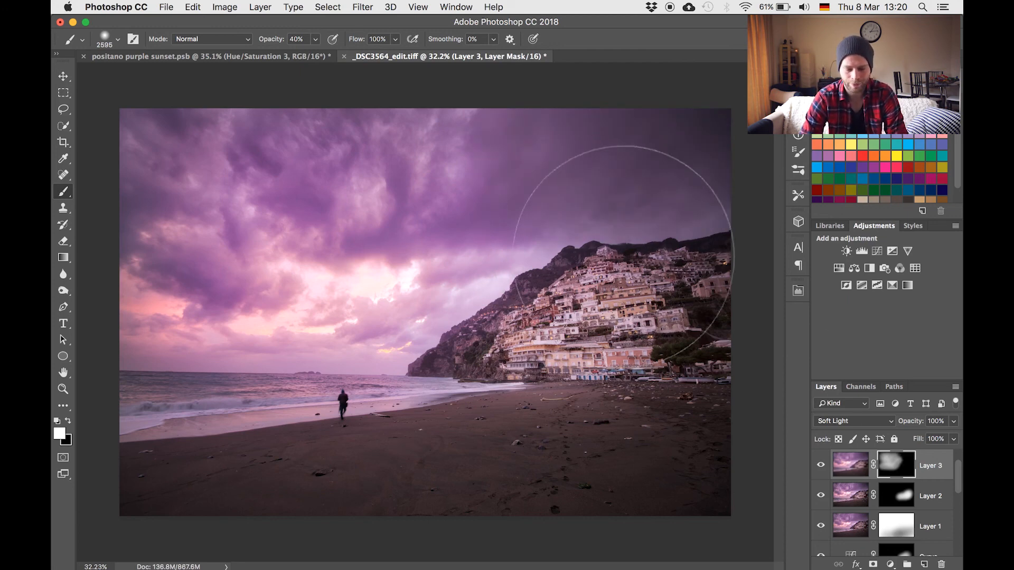
- Set Layer 3's opacity to 40% and toggle its visibility to compare the sky with and without the glow
click(842, 464)
drag(909, 422, 703, 417)
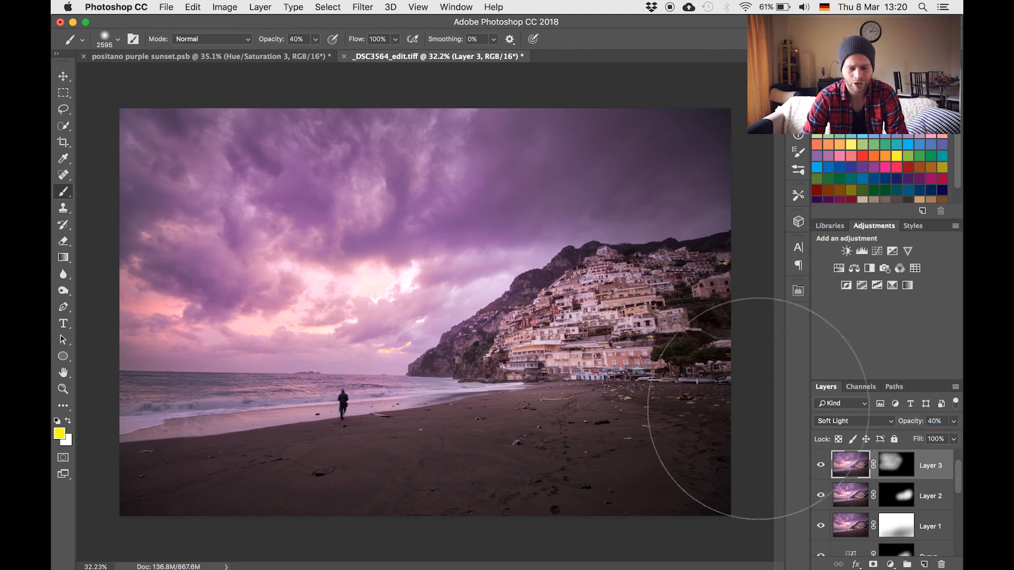
click(821, 468)
click(821, 468)
click(821, 468)
click(822, 468)
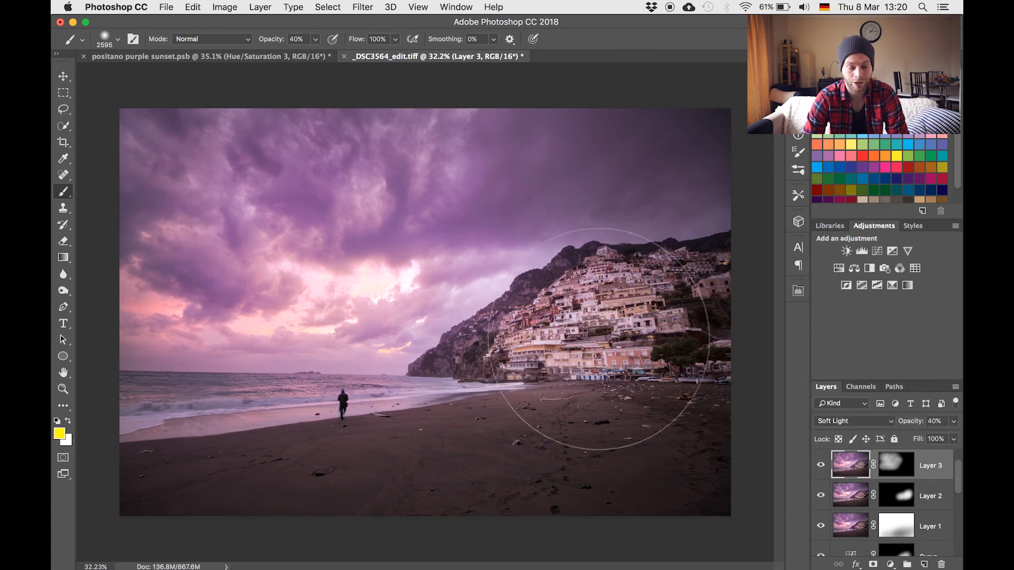
- Examine the whole photo, alternately isolating the Background layer and restoring all layers to compare the original with the final grade
scroll(599, 339, down, 2)
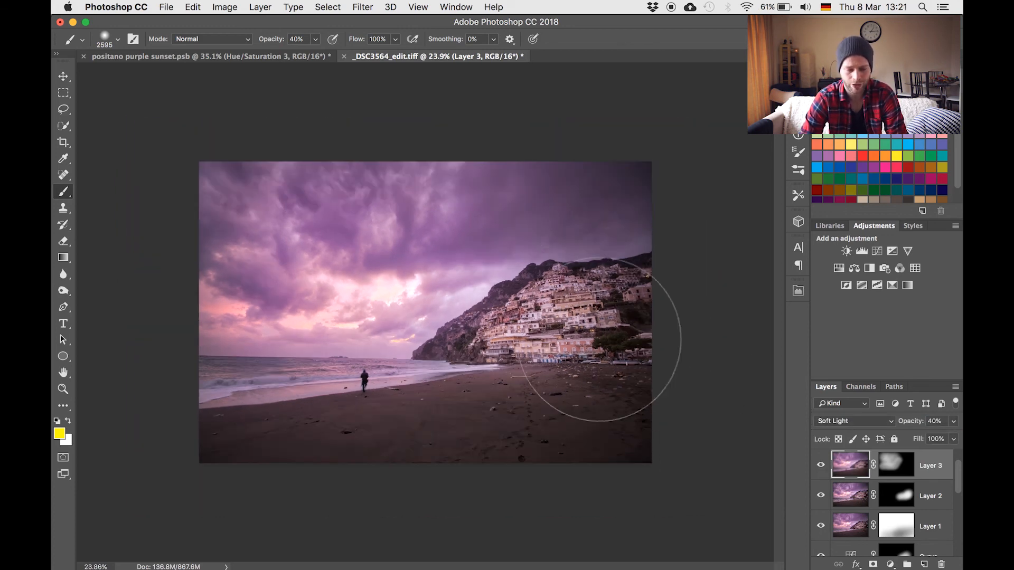
scroll(599, 339, up, 2)
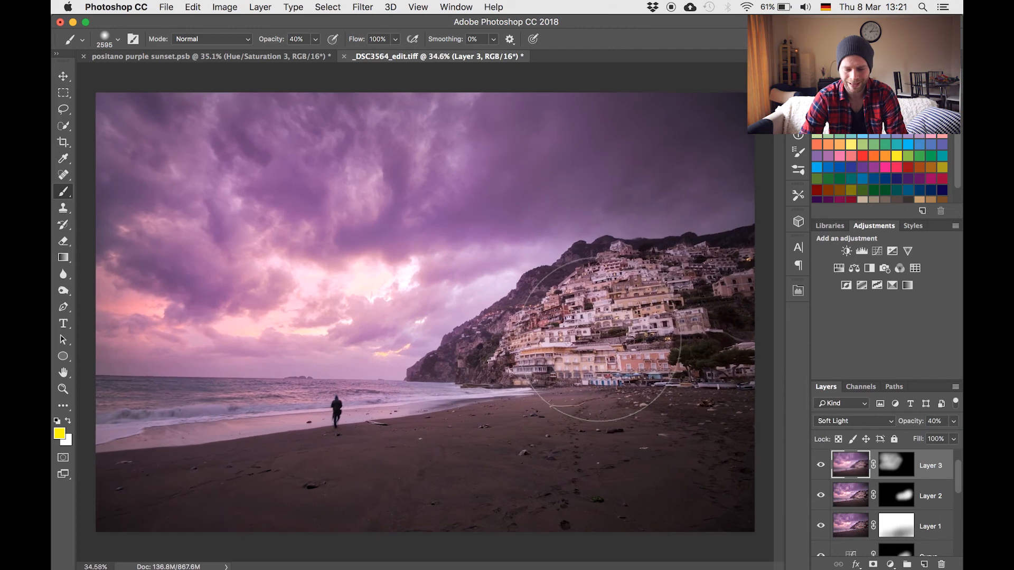
scroll(822, 548, down, 4)
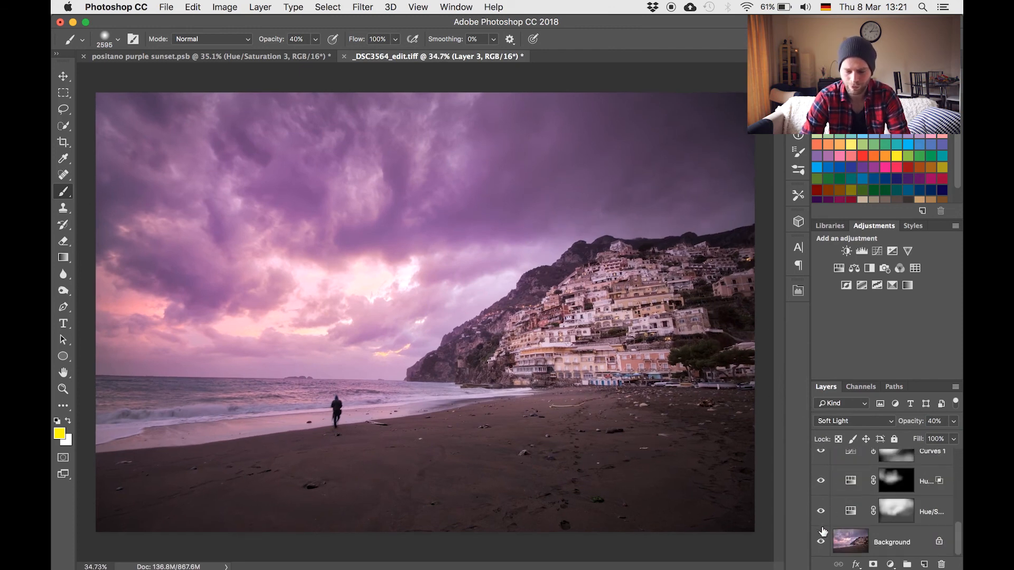
alt+click(821, 544)
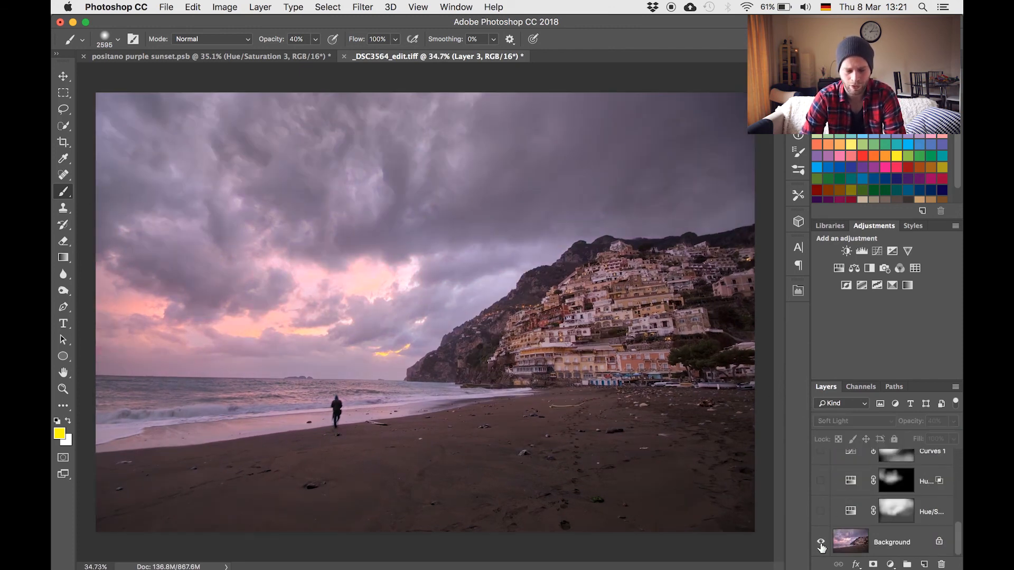
alt+click(821, 544)
alt+click(822, 544)
alt+click(822, 545)
alt+click(821, 544)
alt+click(821, 544)
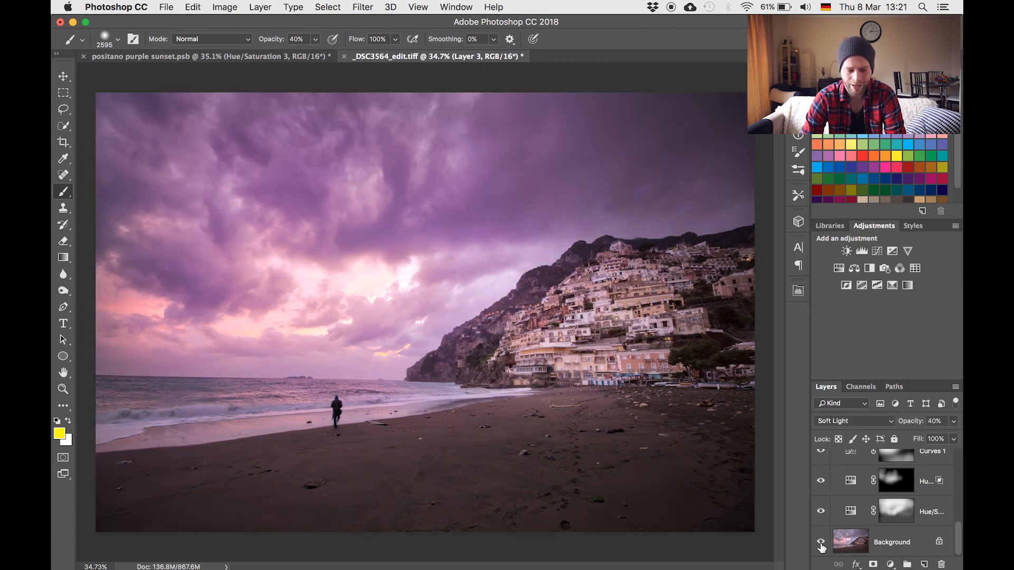